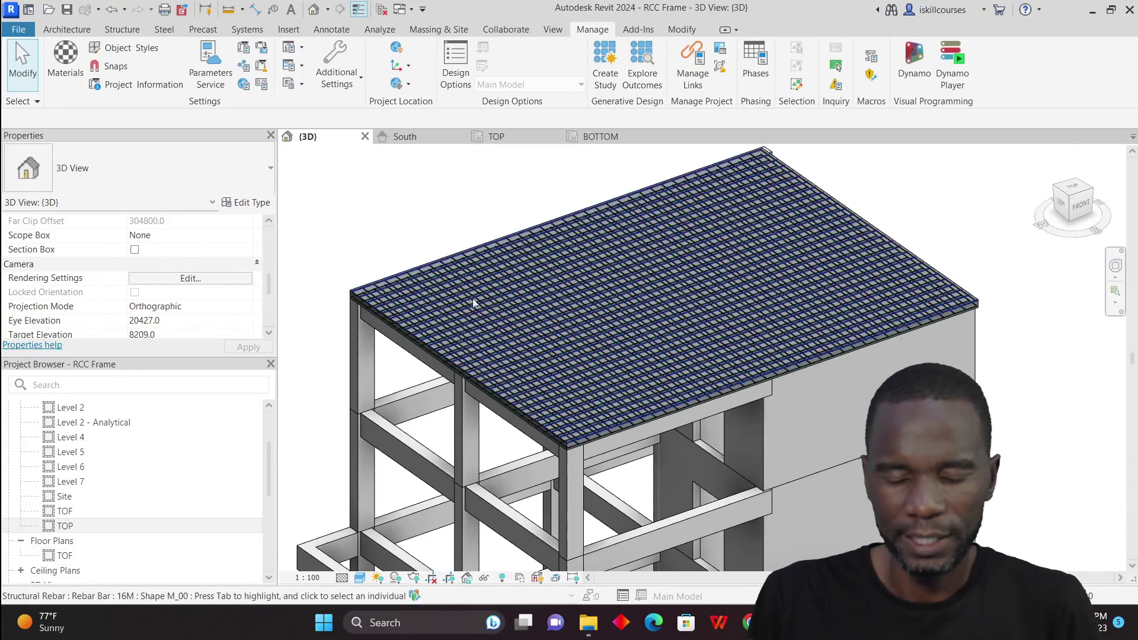
# Dismiss the unsaved-project reminder and review the TOP entry in the project parameters list.
pyautogui.scroll(5, 470, 317)
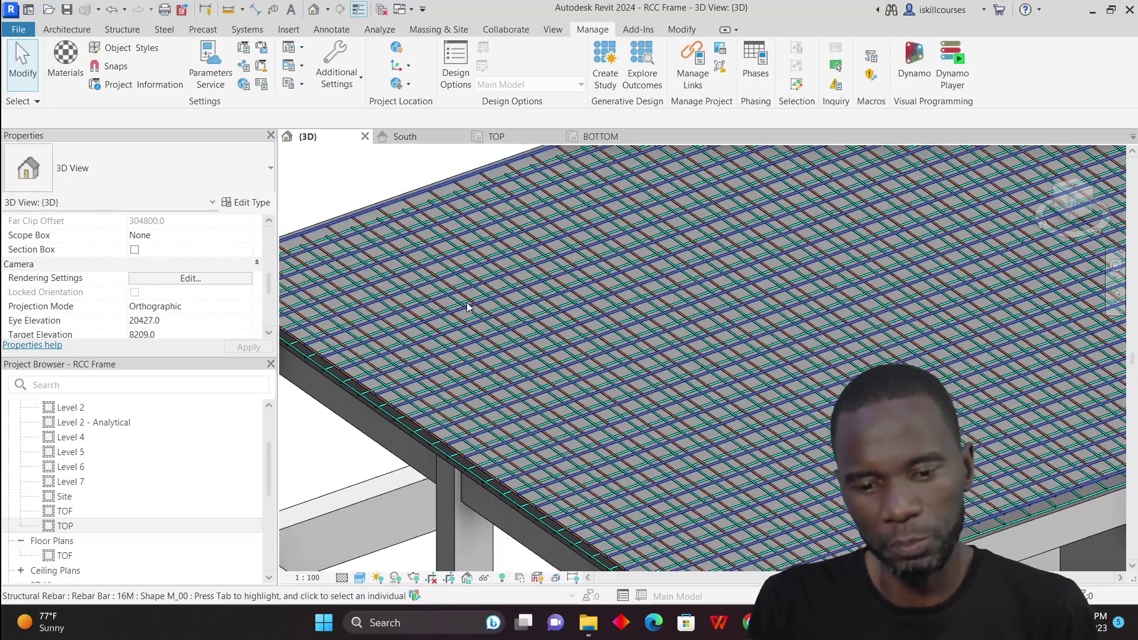
pyautogui.scroll(-5, 468, 306)
pyautogui.scroll(7, 853, 244)
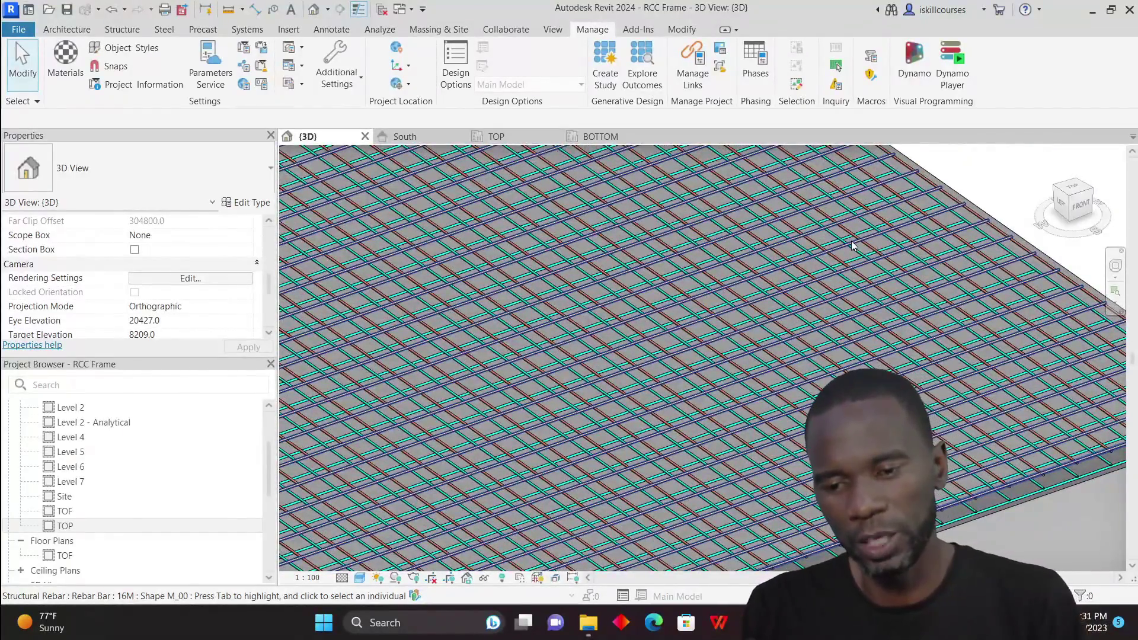
pyautogui.scroll(-4, 852, 240)
pyautogui.scroll(6, 851, 241)
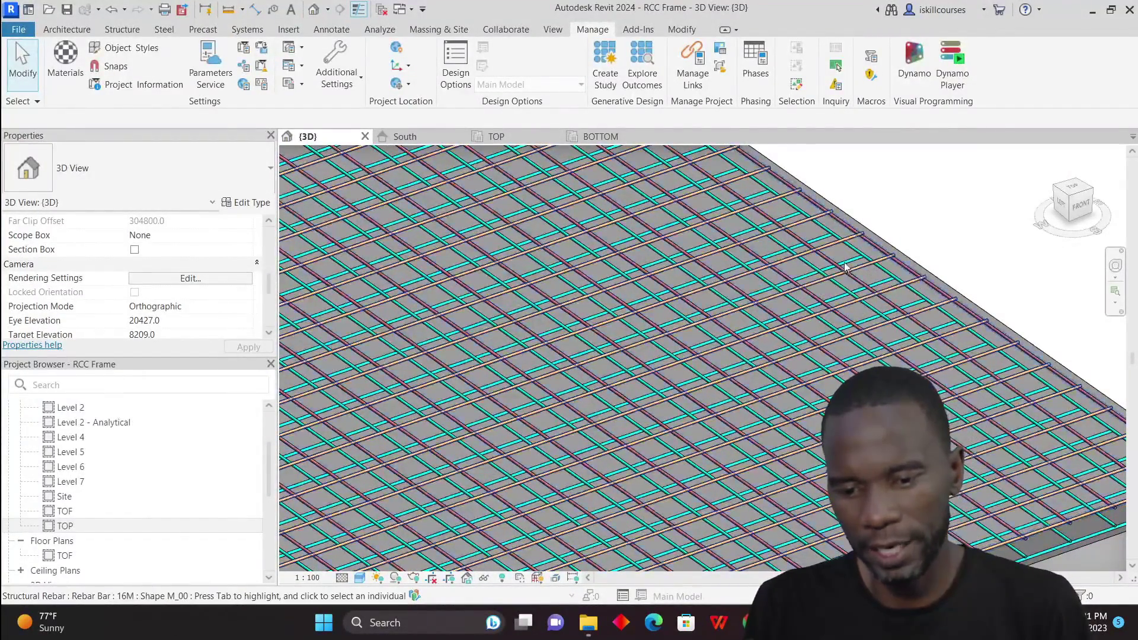
pyautogui.scroll(4, 712, 261)
pyautogui.scroll(-2, 729, 274)
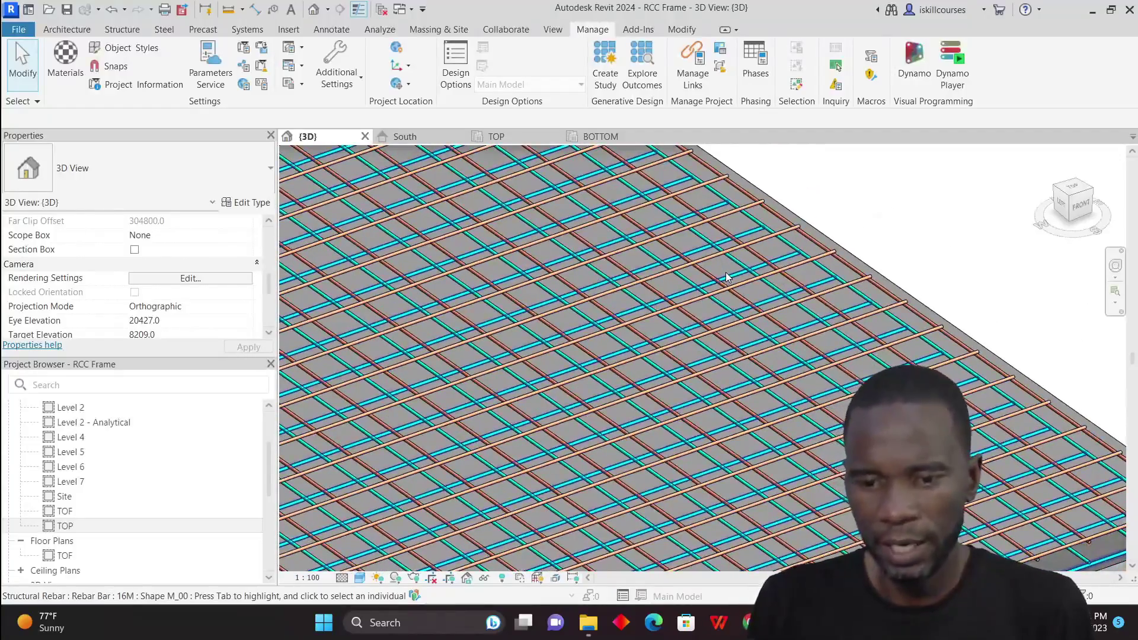
pyautogui.scroll(-1, 726, 272)
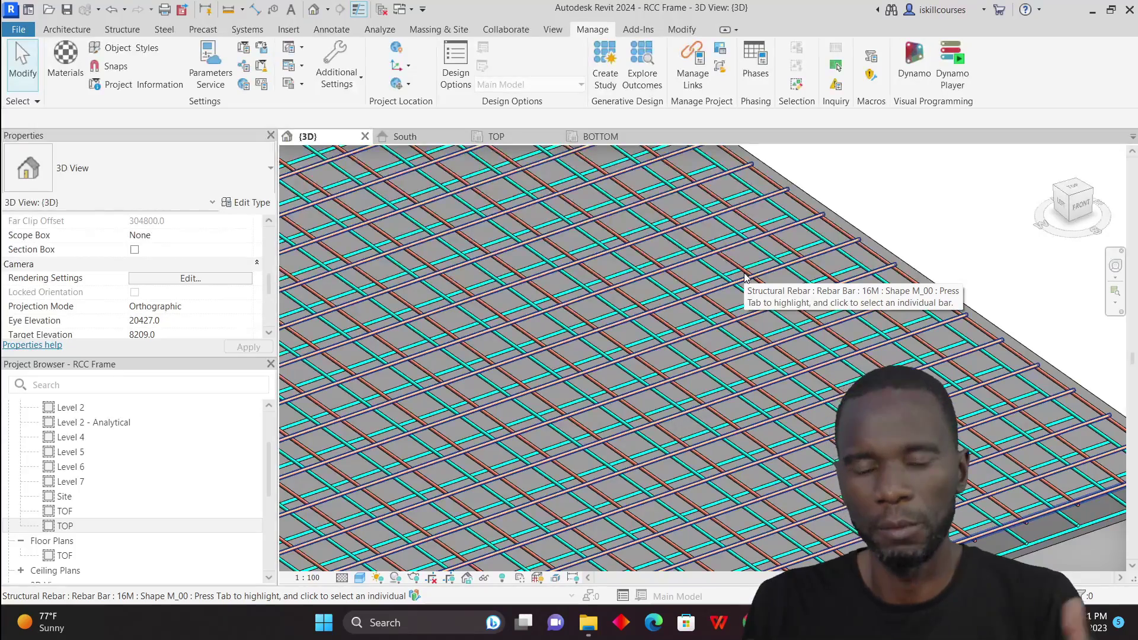
pyautogui.scroll(-3, 745, 278)
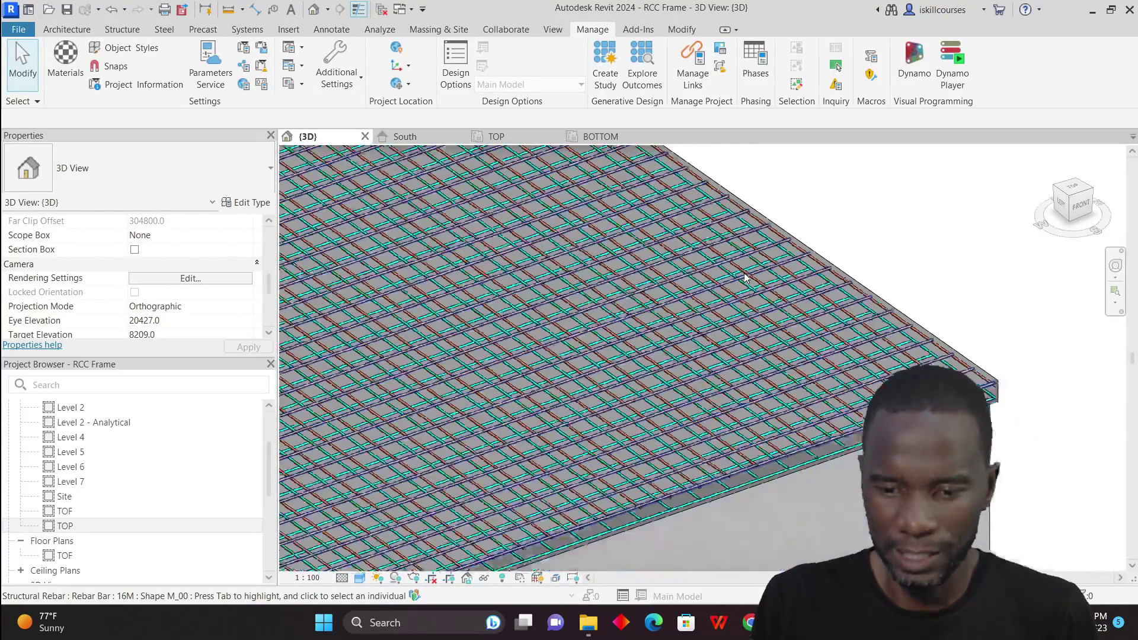
pyautogui.scroll(-2, 728, 287)
pyautogui.scroll(5, 709, 293)
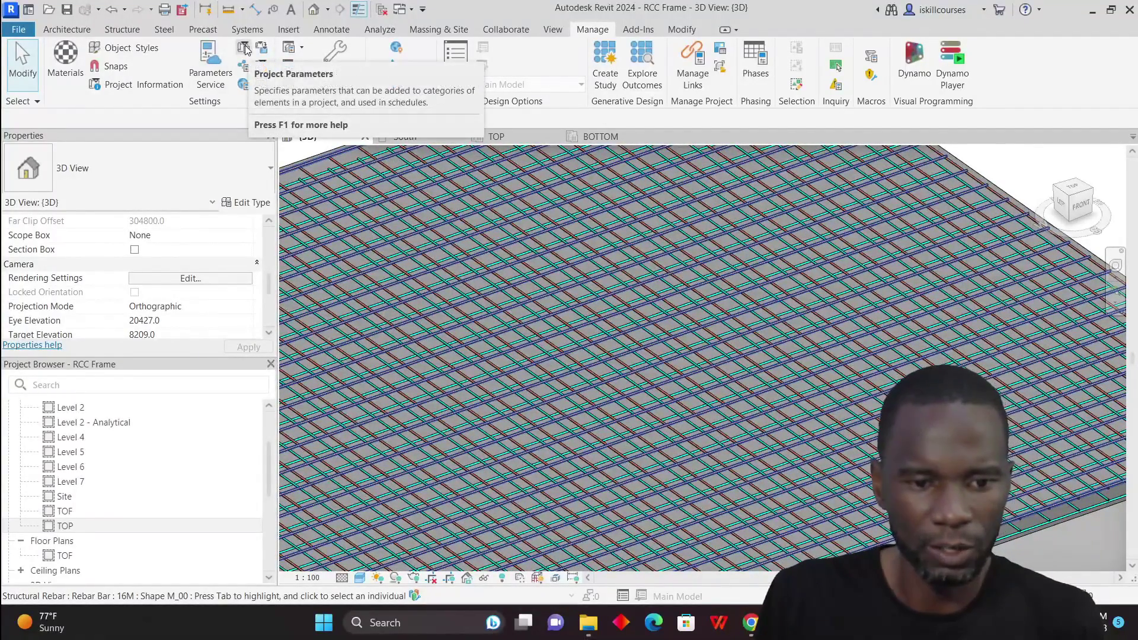
pyautogui.click(688, 183)
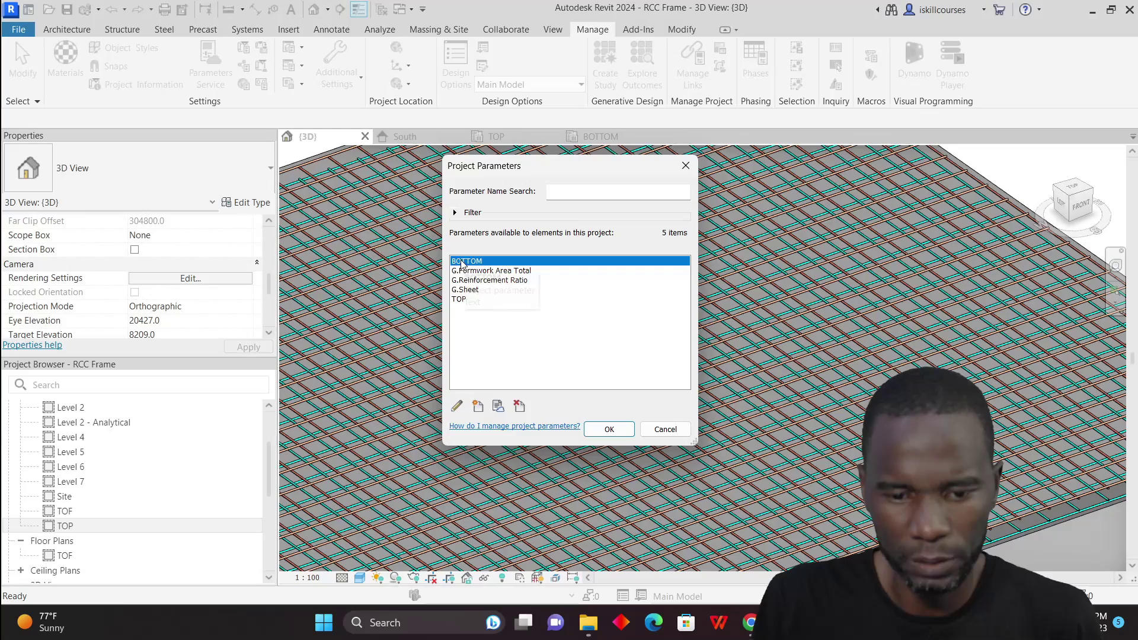
pyautogui.click(468, 299)
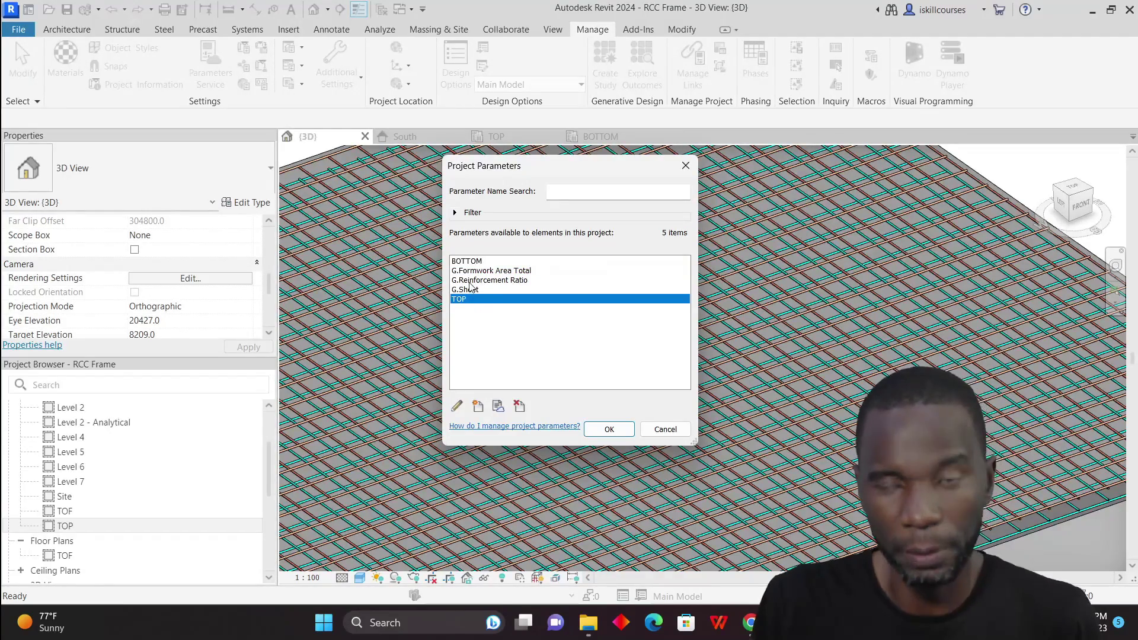
pyautogui.click(686, 166)
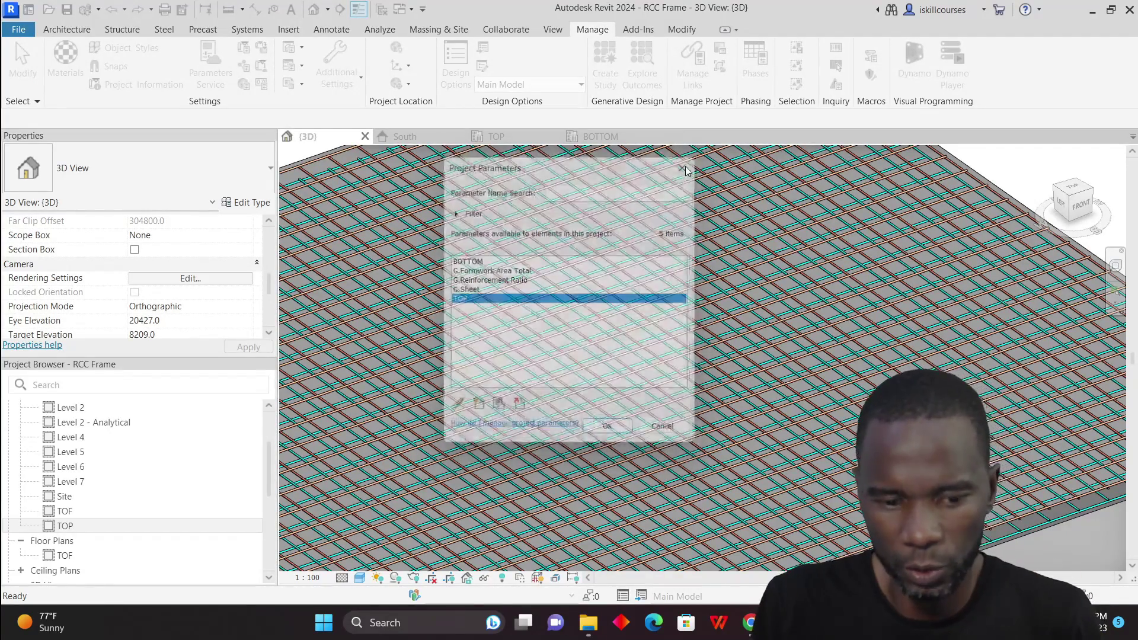
# Select a slab rebar set to inspect its properties, then deselect it.
pyautogui.click(429, 375)
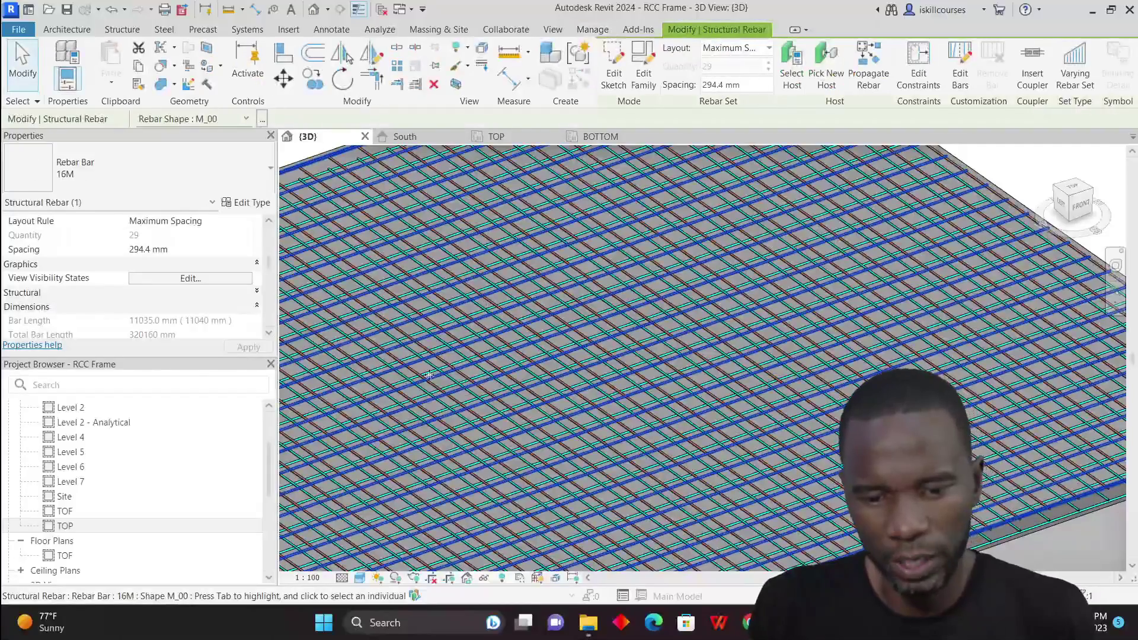
pyautogui.scroll(-6, 119, 264)
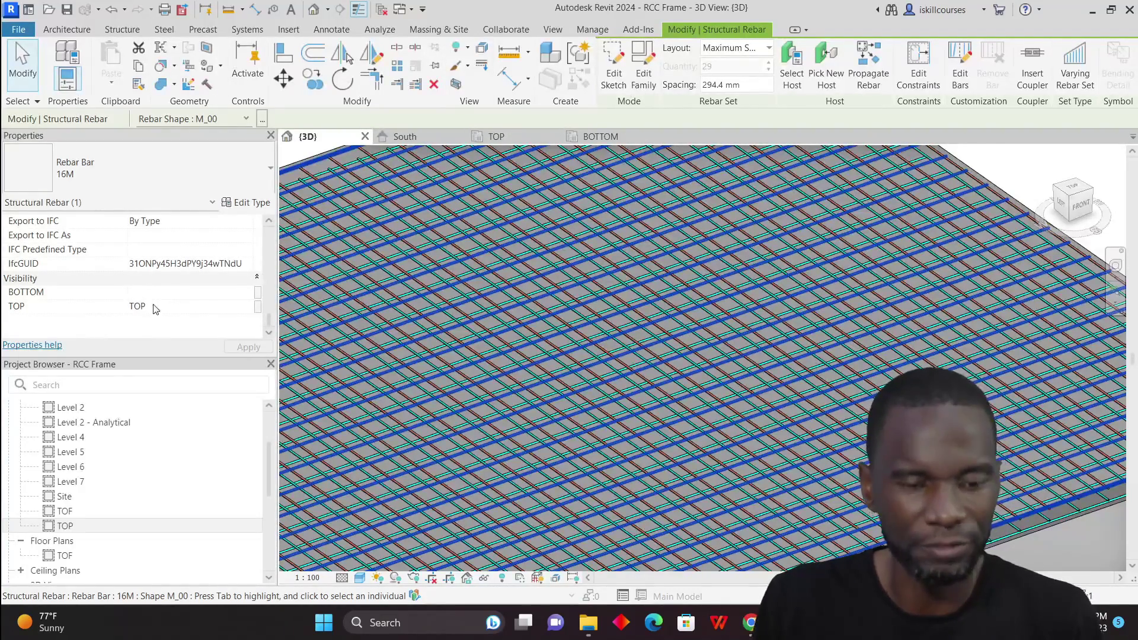
pyautogui.scroll(-5, 711, 302)
pyautogui.click(797, 274)
pyautogui.scroll(8, 798, 255)
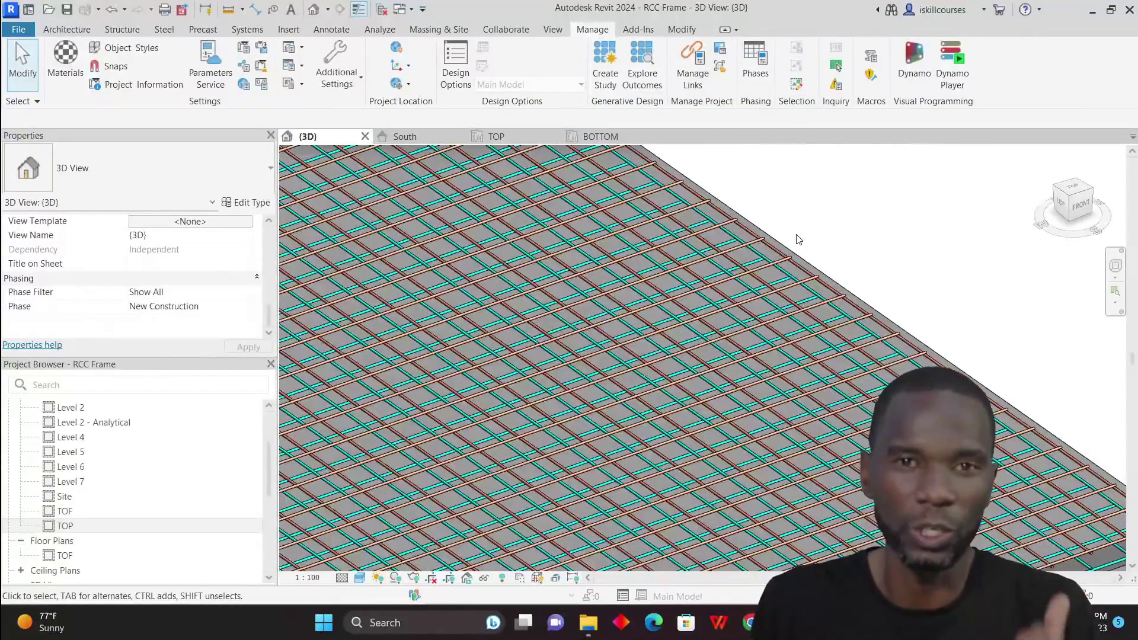
# In the 3D view's VG filters, hide TOP rebar while keeping BOTTOM rebar visible.
pyautogui.press('v')
pyautogui.press('g')
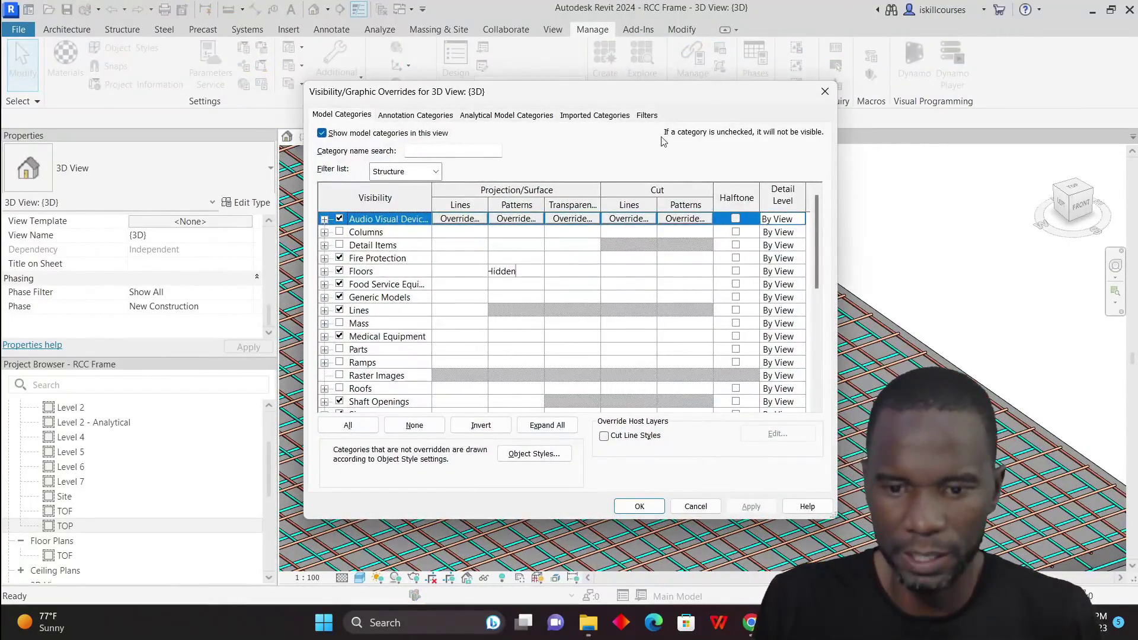
pyautogui.click(647, 116)
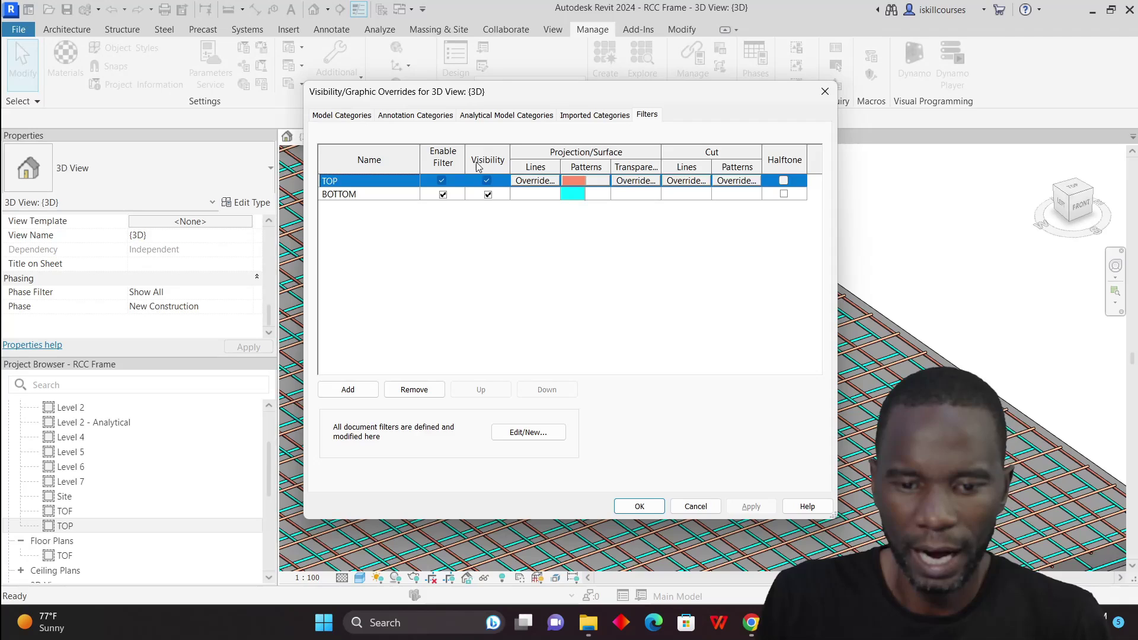
pyautogui.click(487, 180)
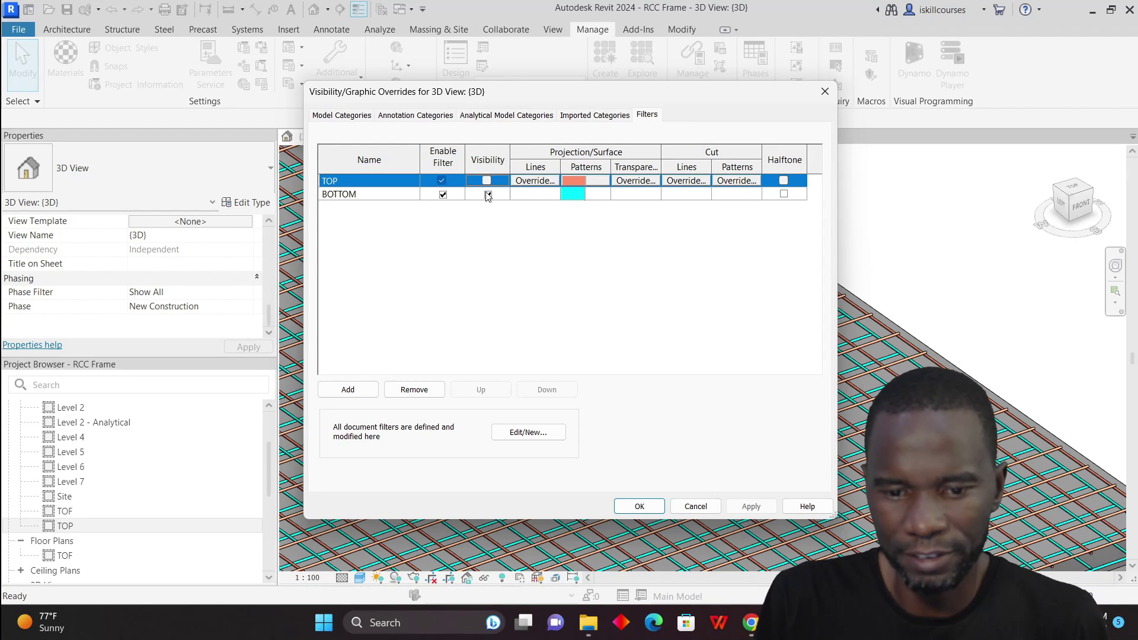
pyautogui.click(488, 194)
pyautogui.click(751, 506)
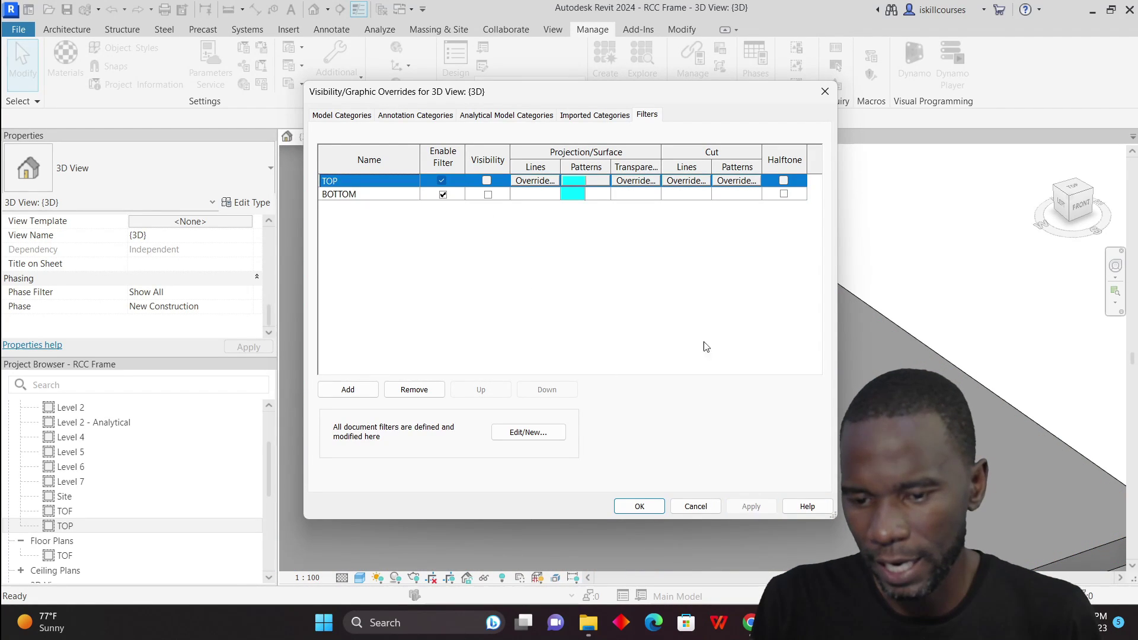
pyautogui.click(487, 196)
pyautogui.click(748, 506)
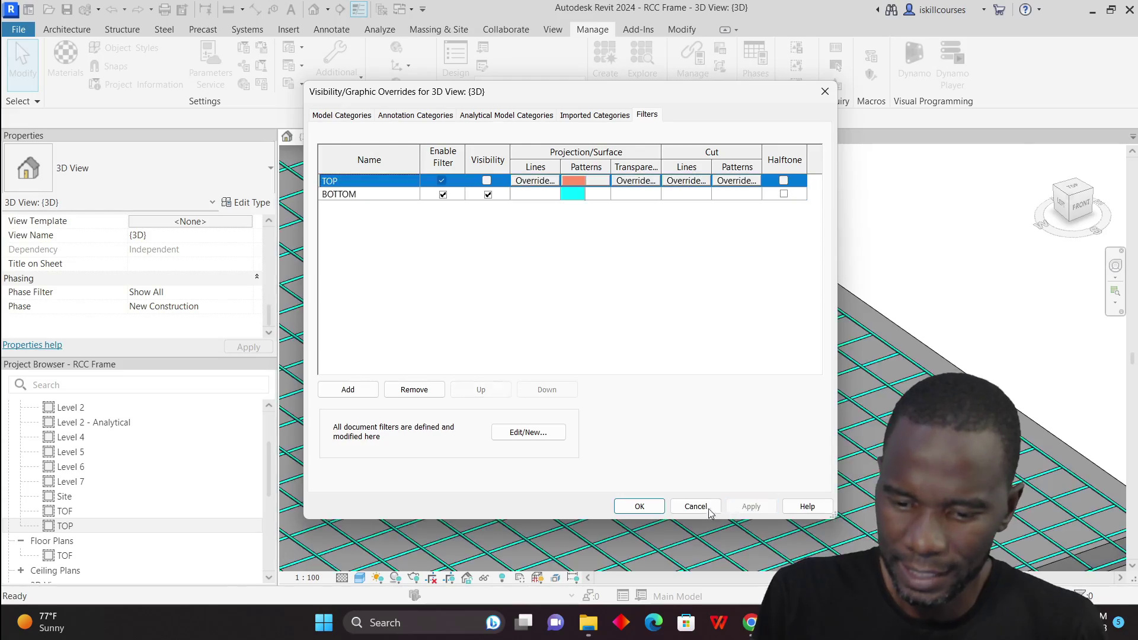
pyautogui.click(642, 506)
# Switch to the BOTTOM structural plan view.
pyautogui.scroll(2, 714, 375)
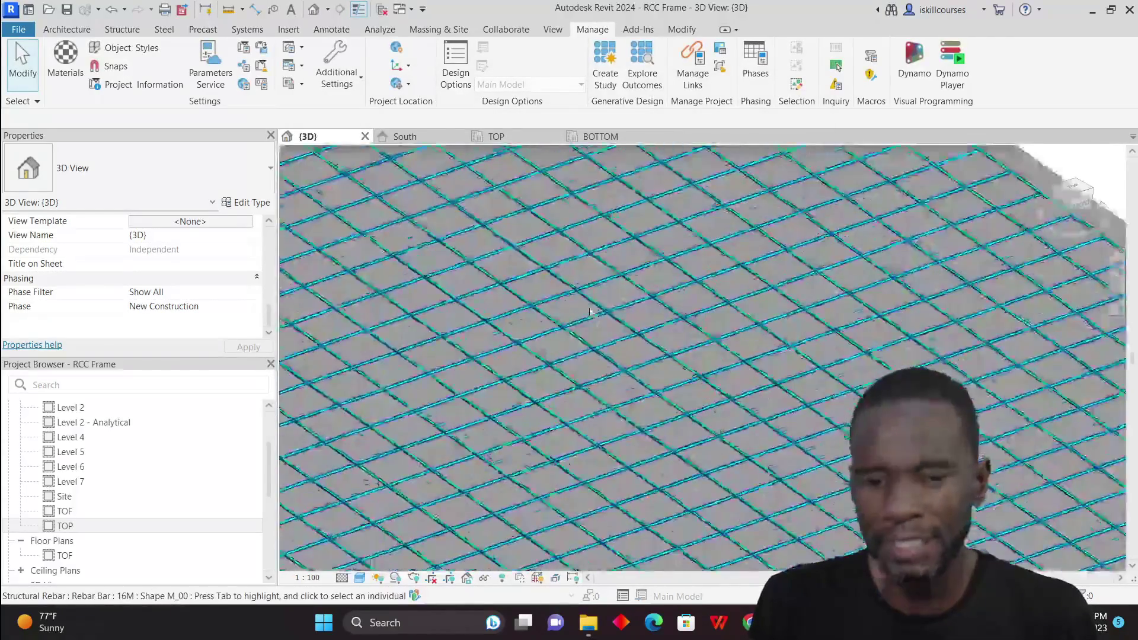
pyautogui.scroll(-4, 715, 375)
pyautogui.click(600, 136)
# Return to the {3D} view and zoom in around the slab rebar.
pyautogui.scroll(3, 616, 287)
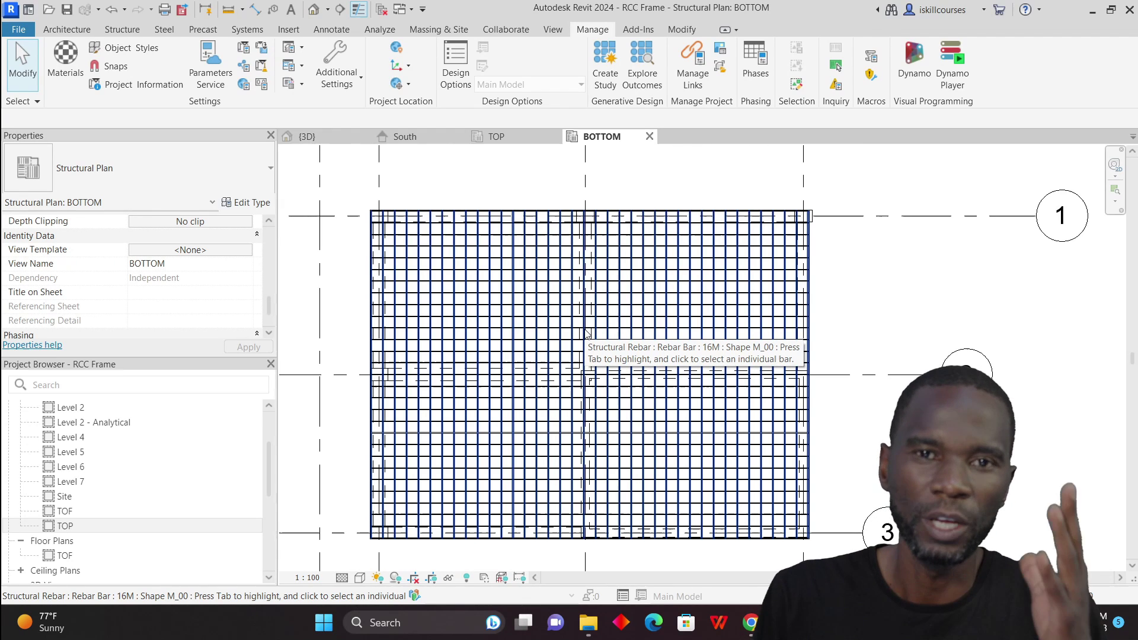
pyautogui.scroll(-4, 586, 332)
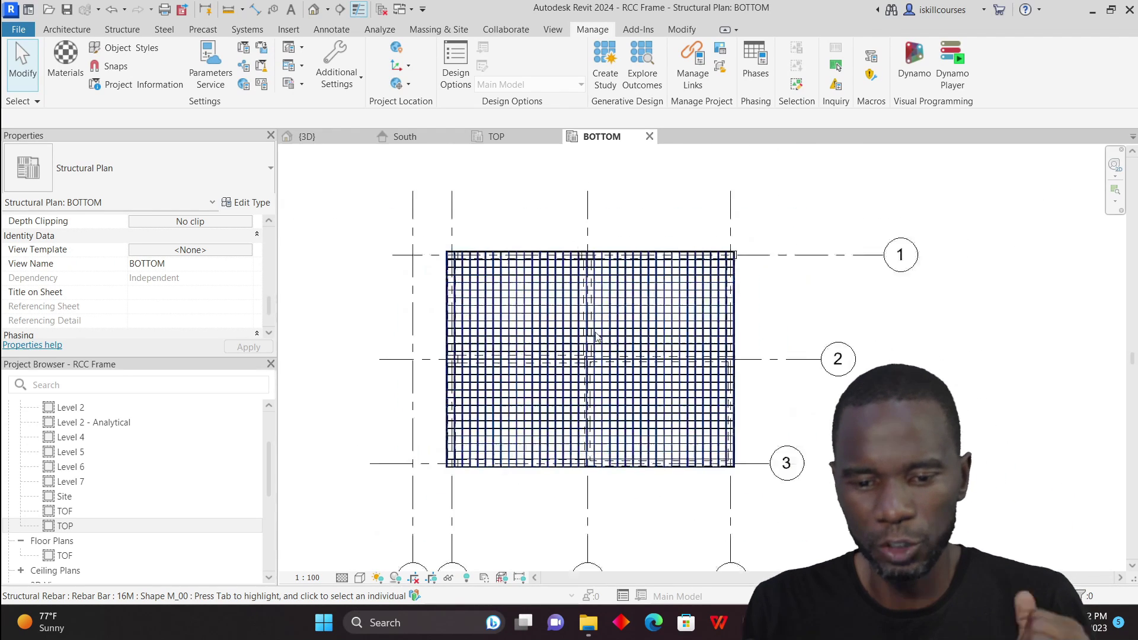
pyautogui.click(308, 136)
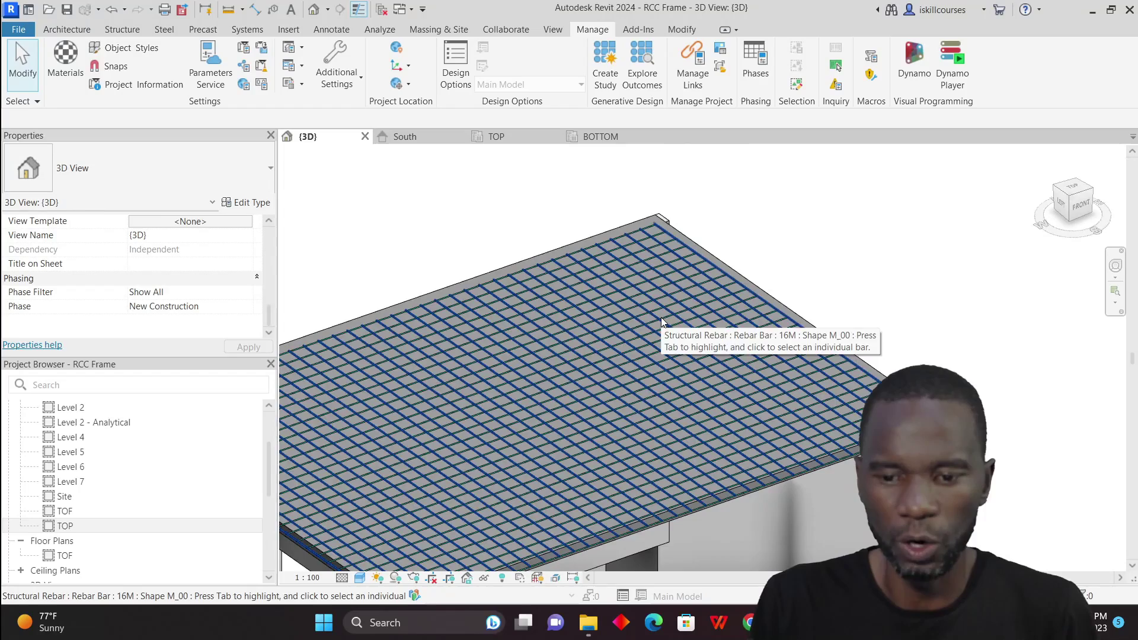
pyautogui.scroll(6, 711, 320)
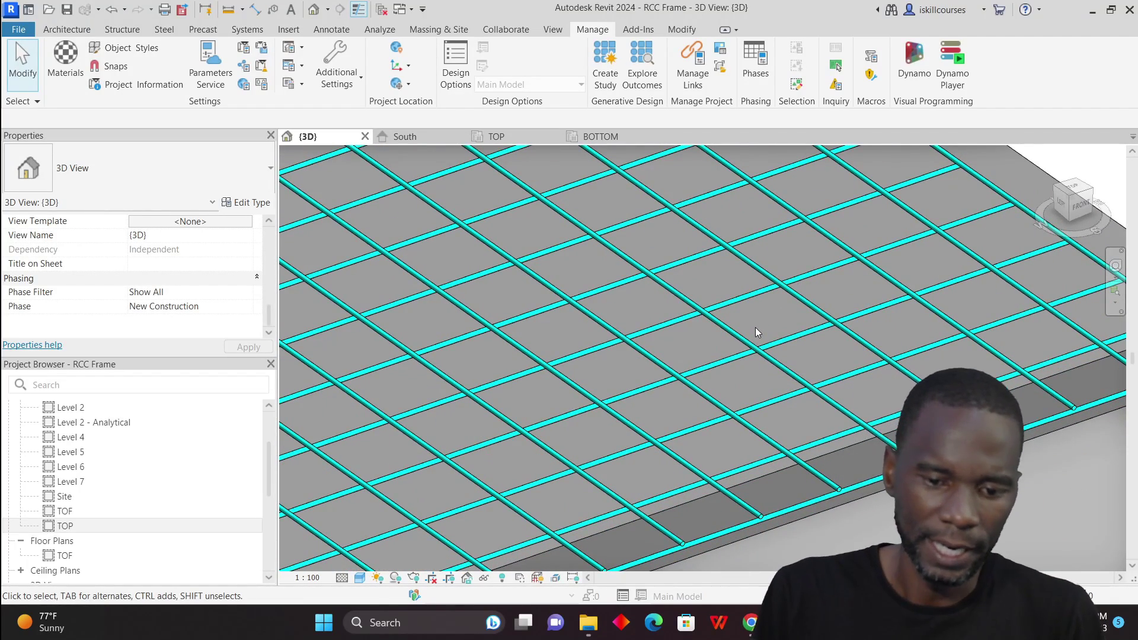
pyautogui.scroll(3, 164, 274)
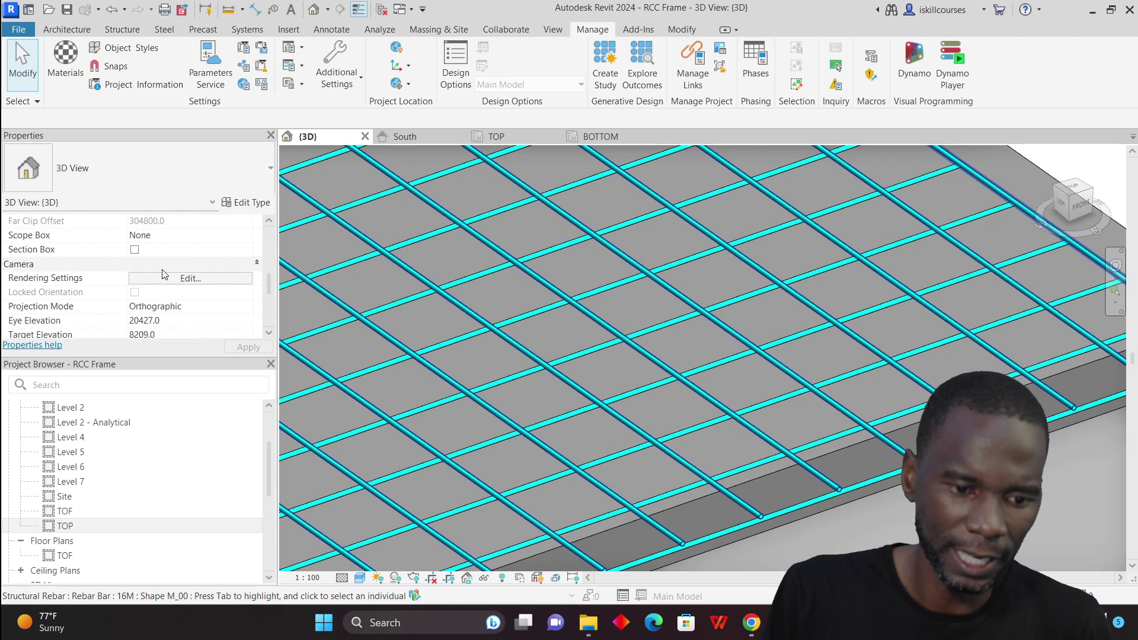
pyautogui.scroll(3, 164, 274)
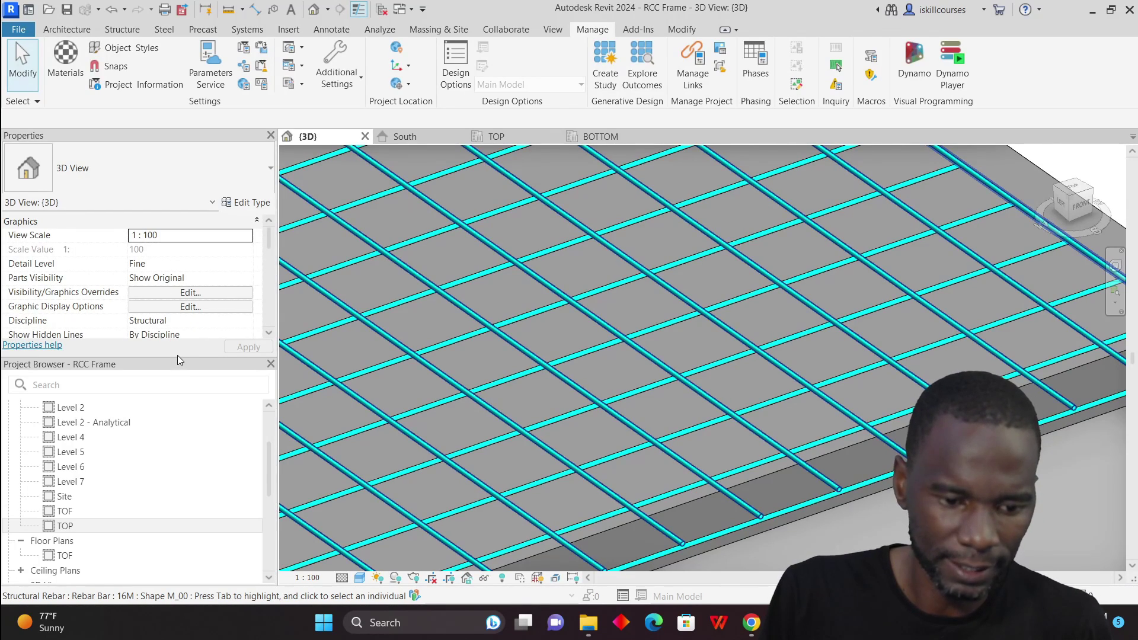
# Drag the Properties/Project Browser splitter down to enlarge the Properties palette.
pyautogui.moveTo(177, 358); pyautogui.dragTo(175, 494)
pyautogui.scroll(-5, 114, 386)
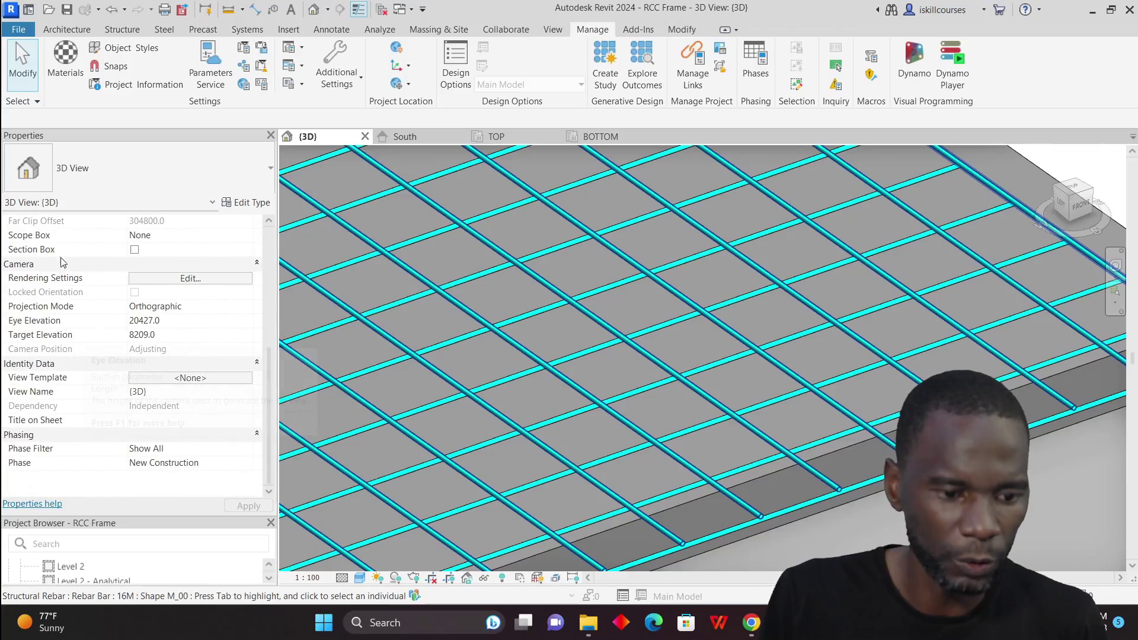
pyautogui.scroll(-5, 731, 364)
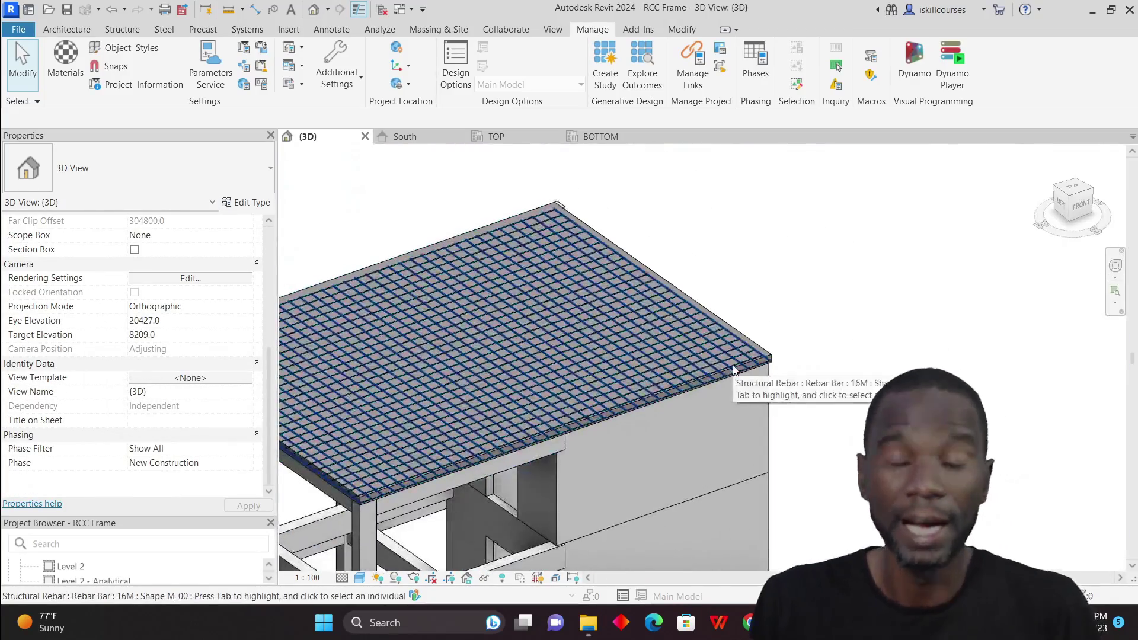
pyautogui.scroll(2, 550, 373)
pyautogui.scroll(4, 551, 372)
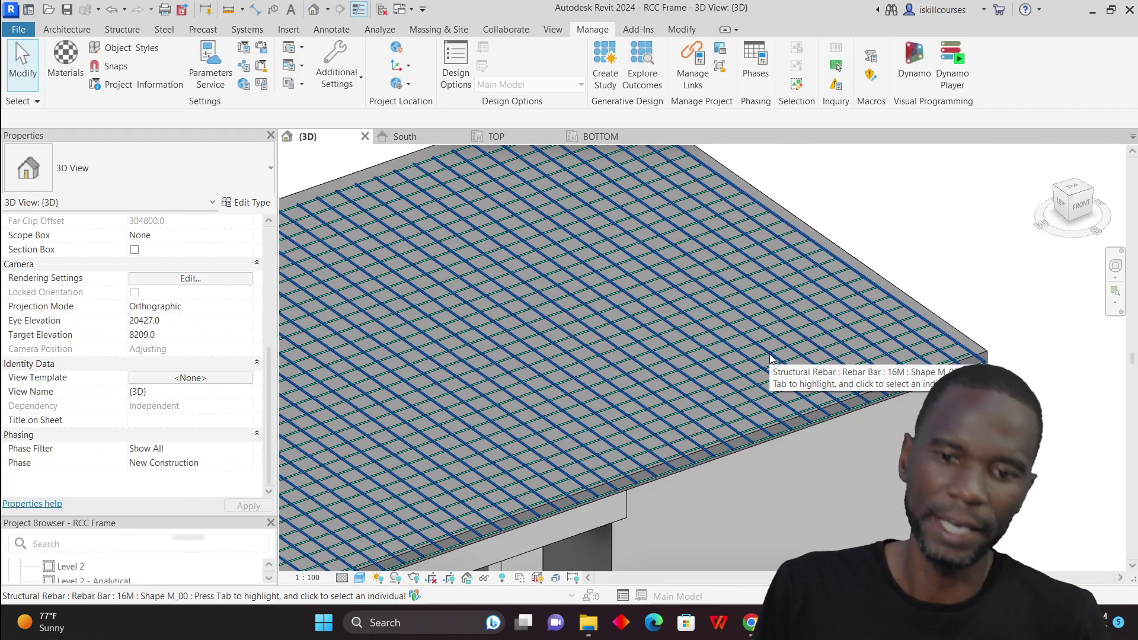
pyautogui.scroll(3, 771, 359)
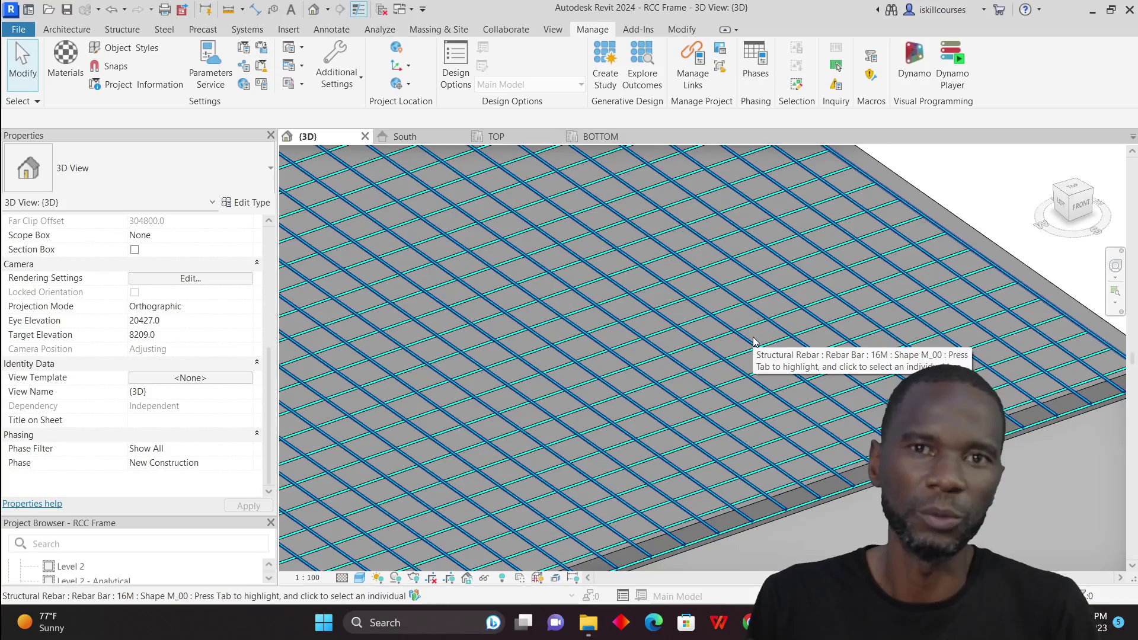
pyautogui.scroll(-6, 724, 354)
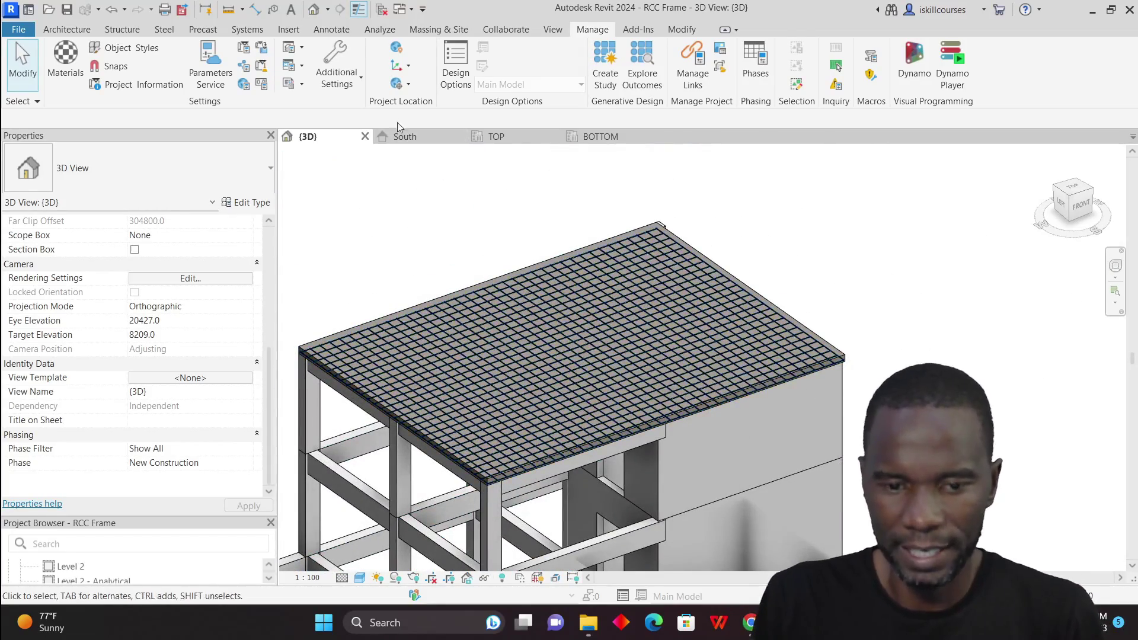
pyautogui.scroll(5, 525, 307)
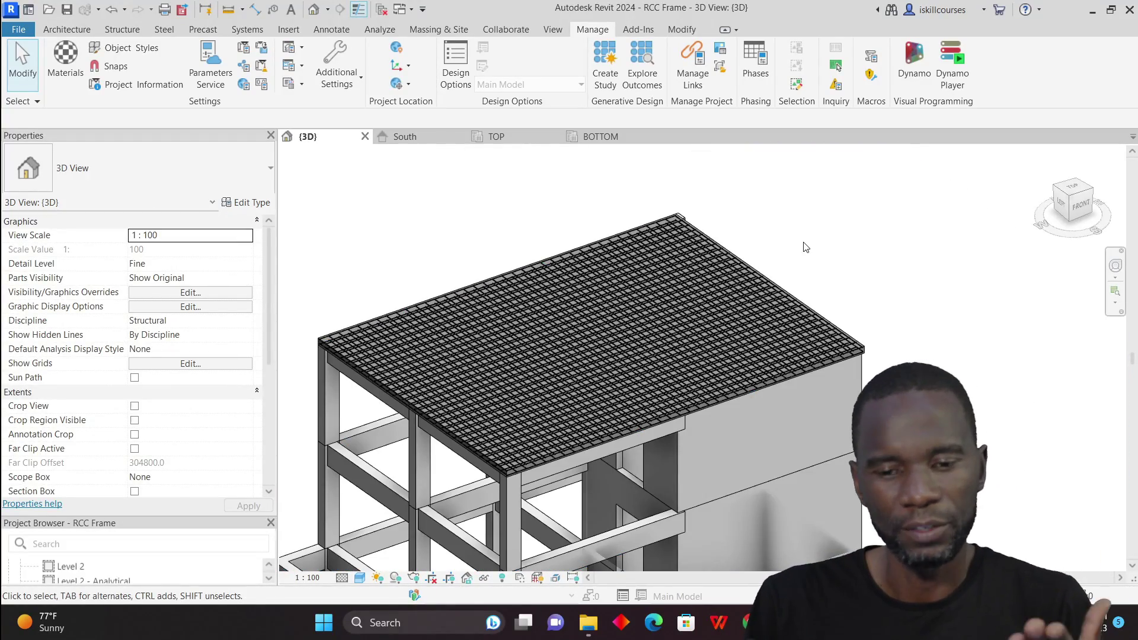
pyautogui.scroll(3, 695, 338)
pyautogui.scroll(-2, 695, 338)
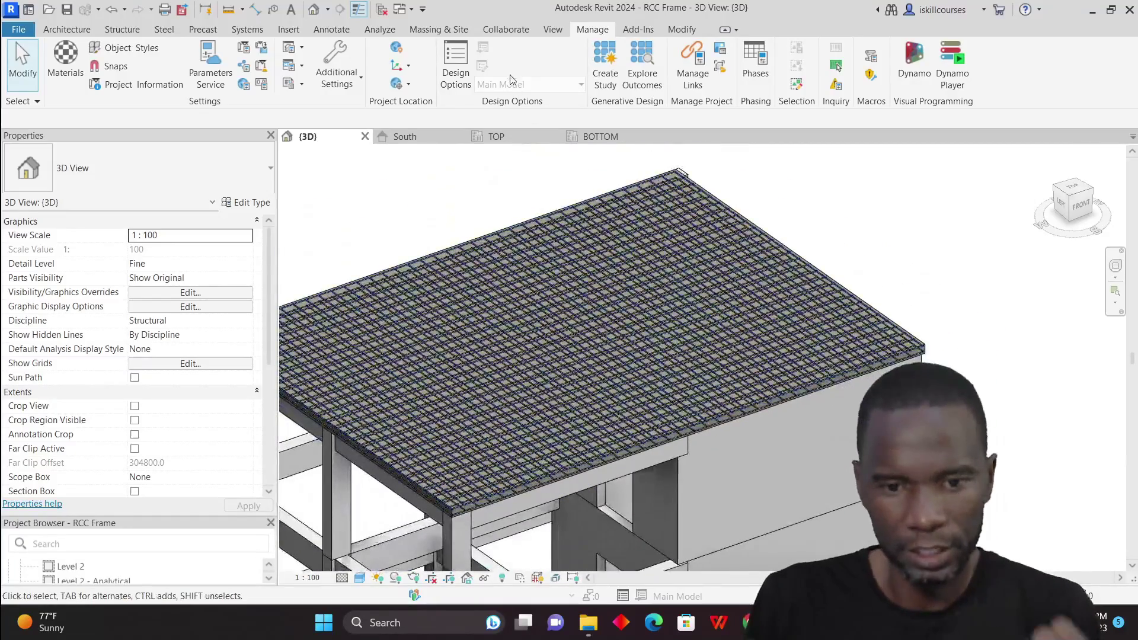
pyautogui.click(244, 47)
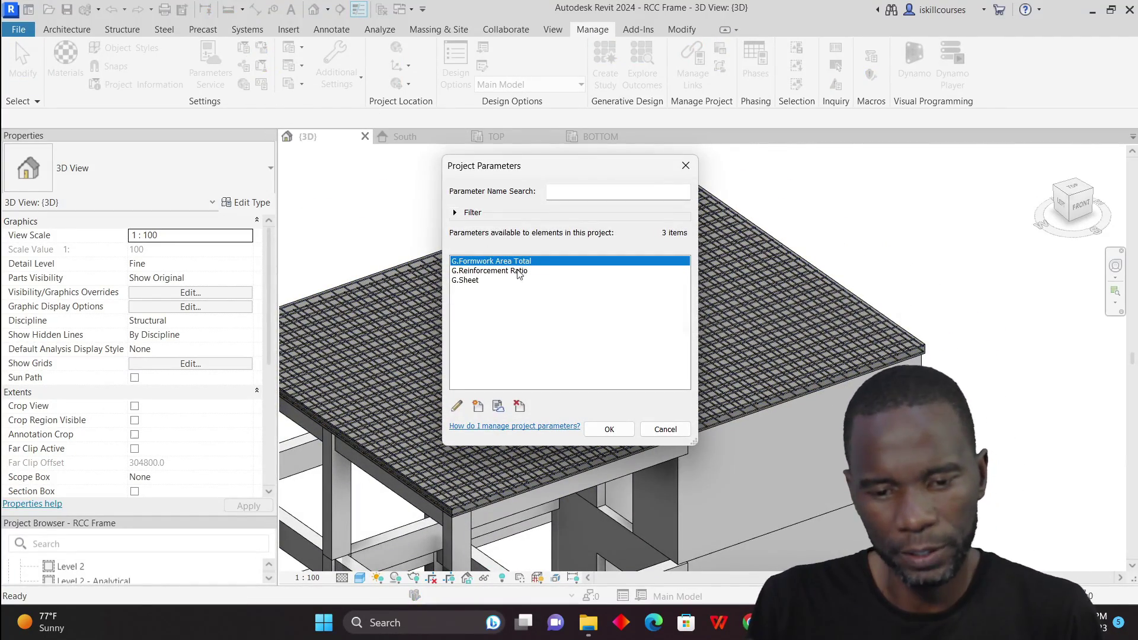
pyautogui.click(688, 172)
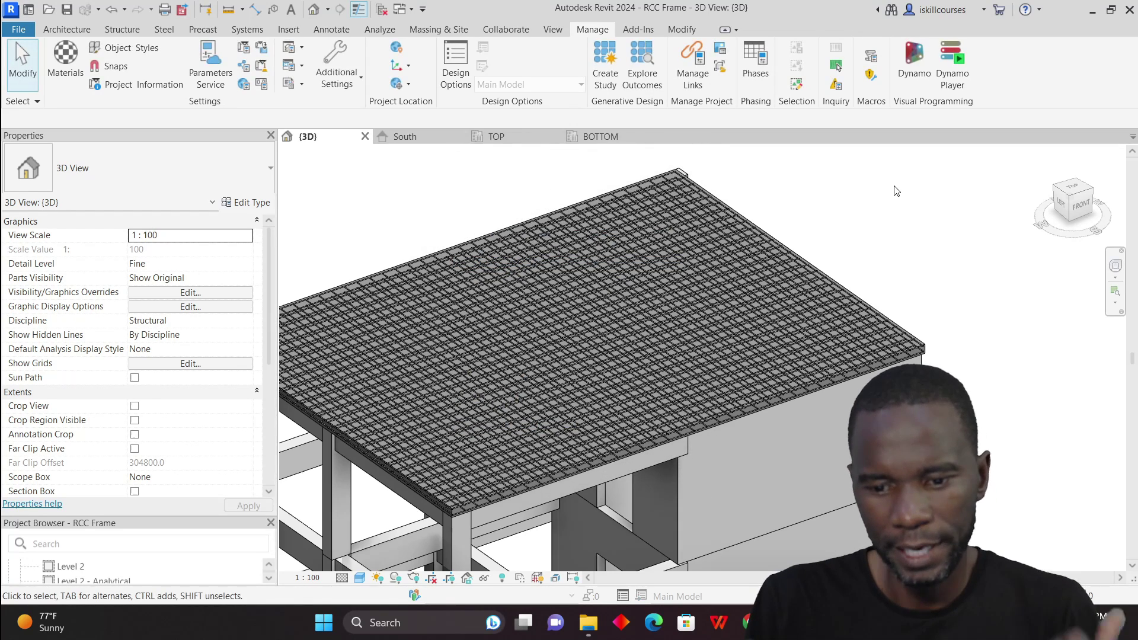
pyautogui.press('v')
pyautogui.press('g')
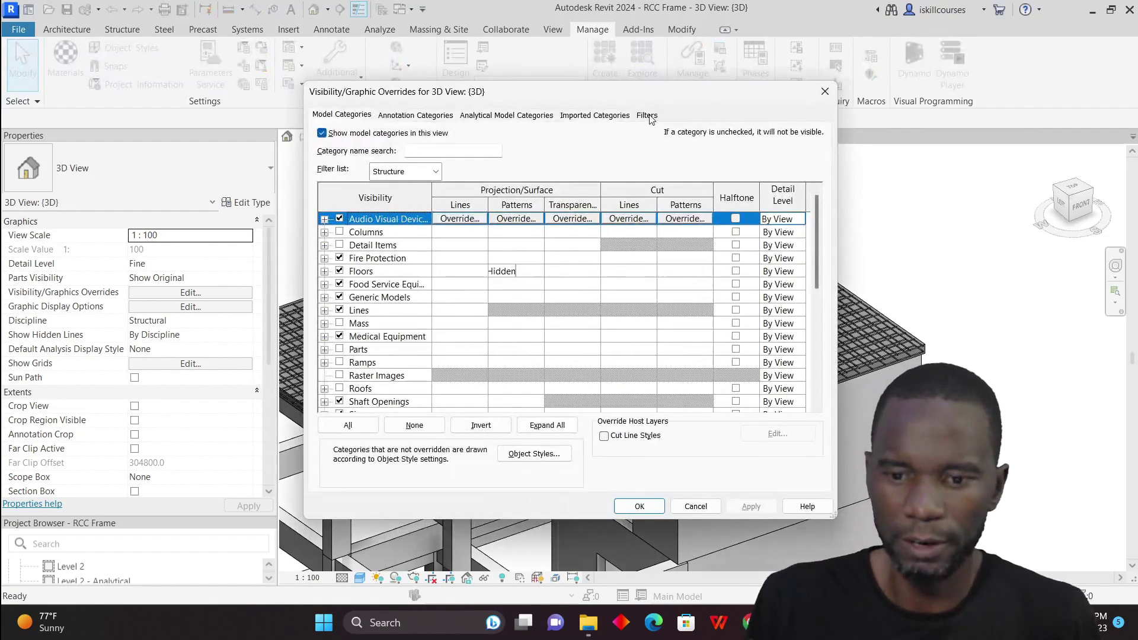
pyautogui.click(646, 115)
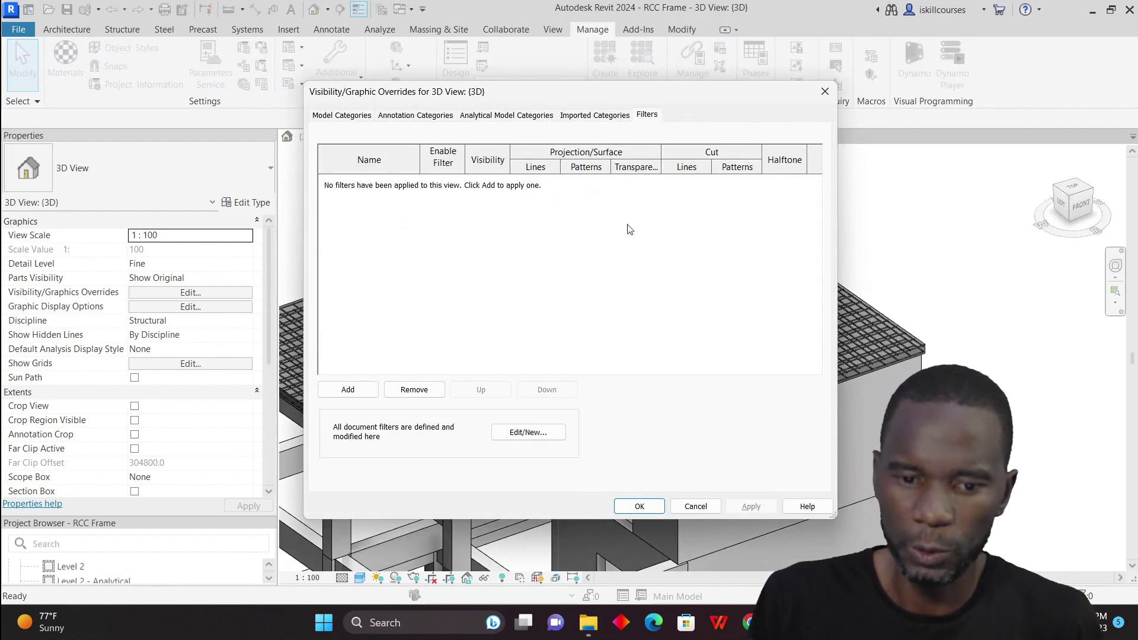
pyautogui.click(522, 437)
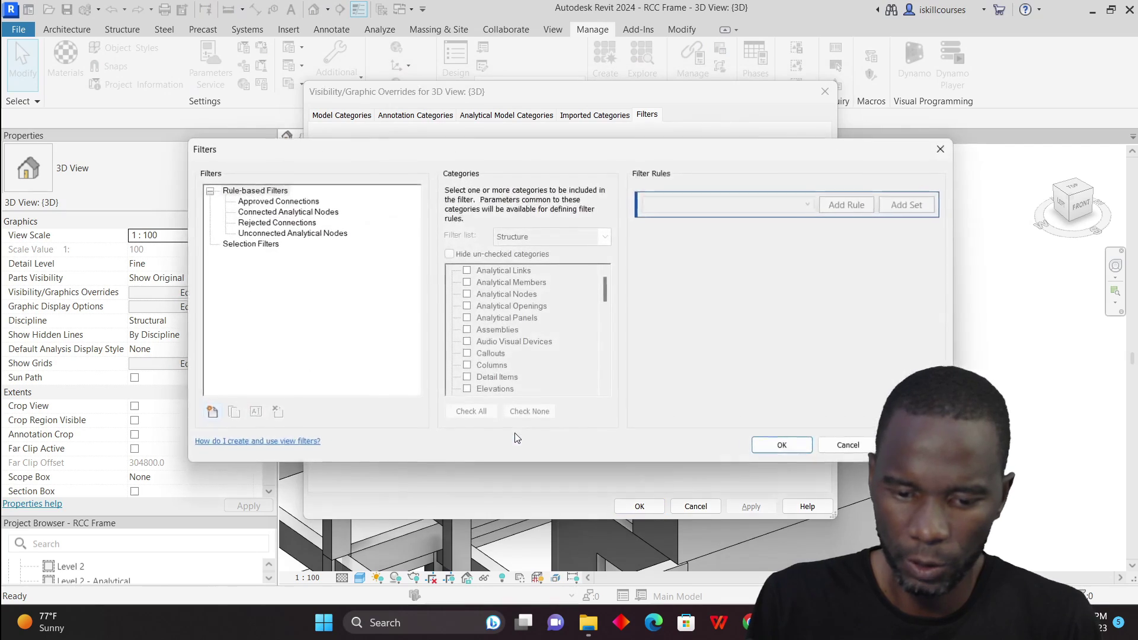
pyautogui.click(941, 148)
pyautogui.click(824, 91)
pyautogui.scroll(-2, 775, 255)
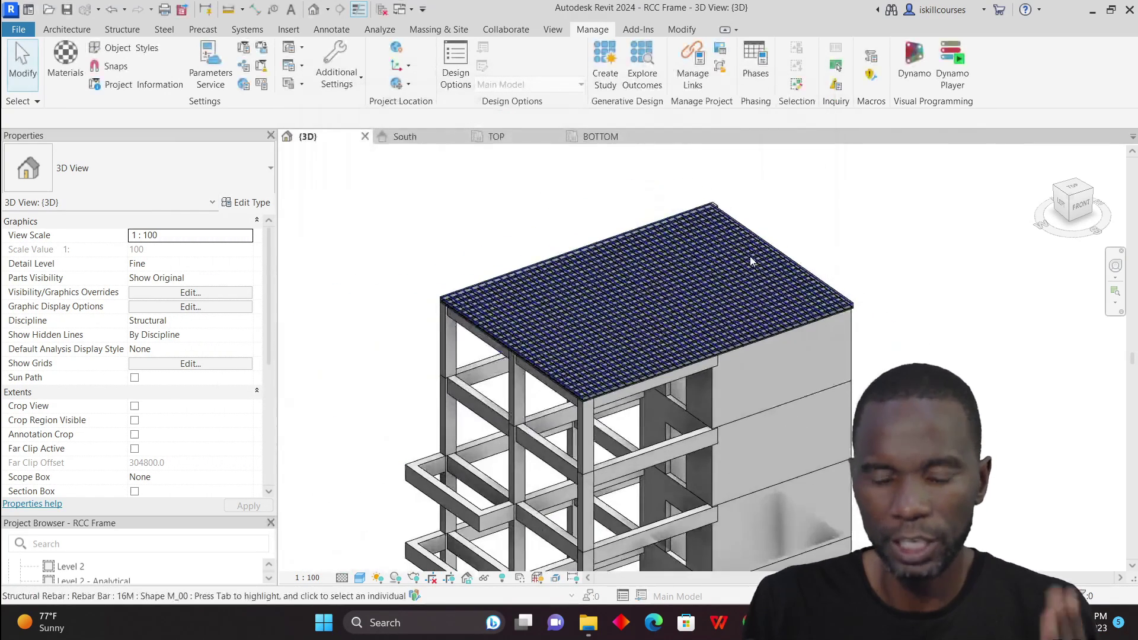
pyautogui.scroll(4, 753, 255)
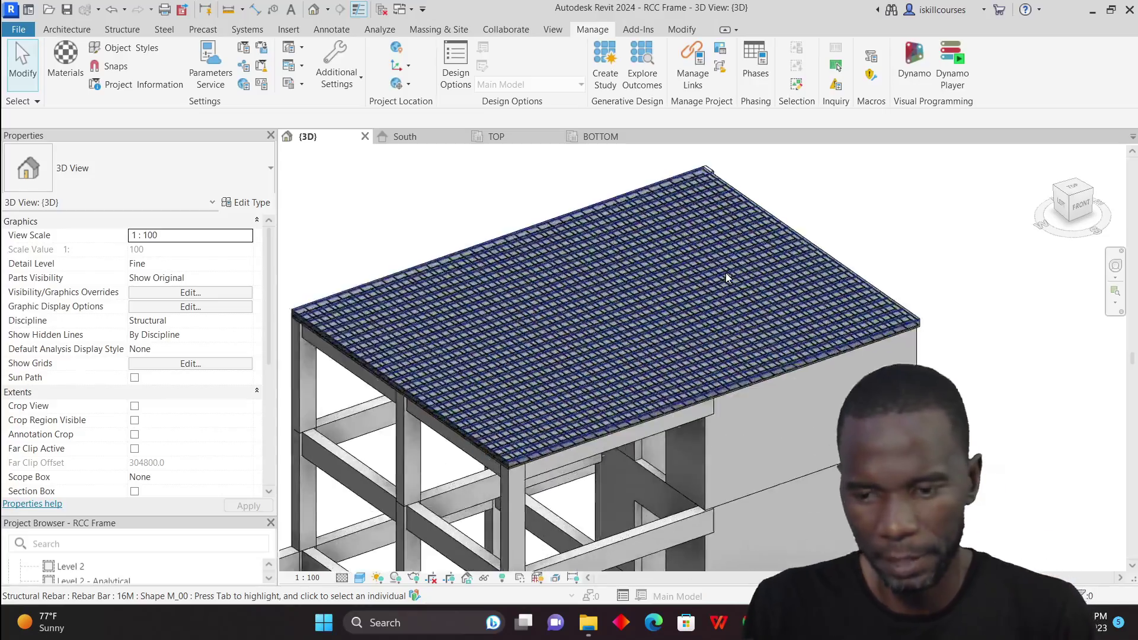
pyautogui.scroll(-4, 738, 371)
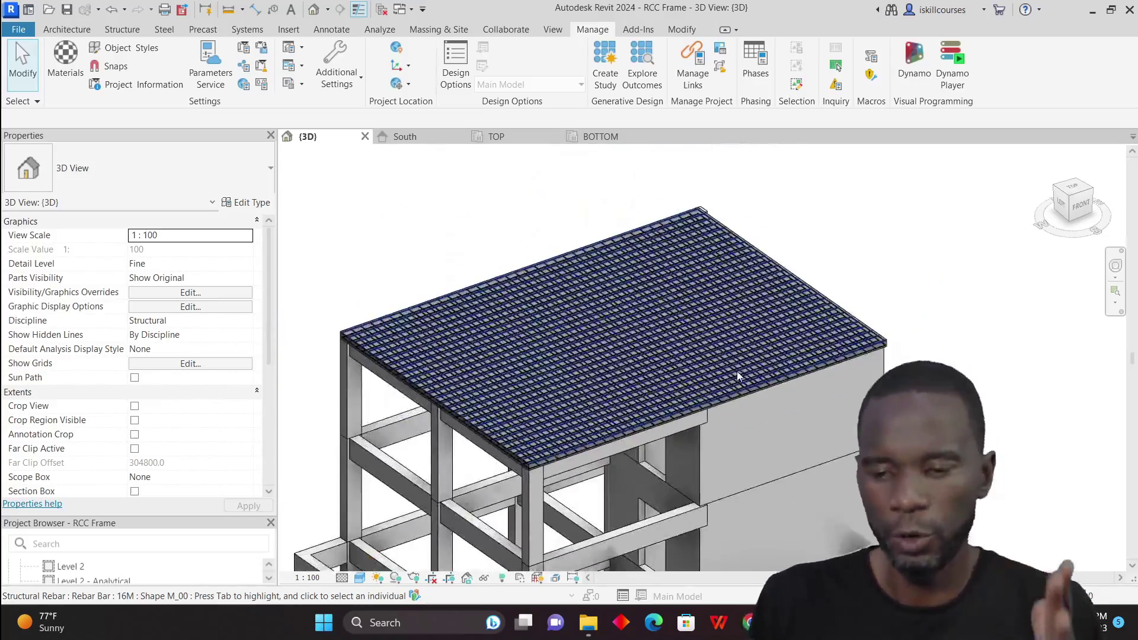
pyautogui.scroll(2, 737, 371)
pyautogui.scroll(-2, 737, 371)
pyautogui.scroll(-1, 456, 383)
pyautogui.scroll(3, 457, 383)
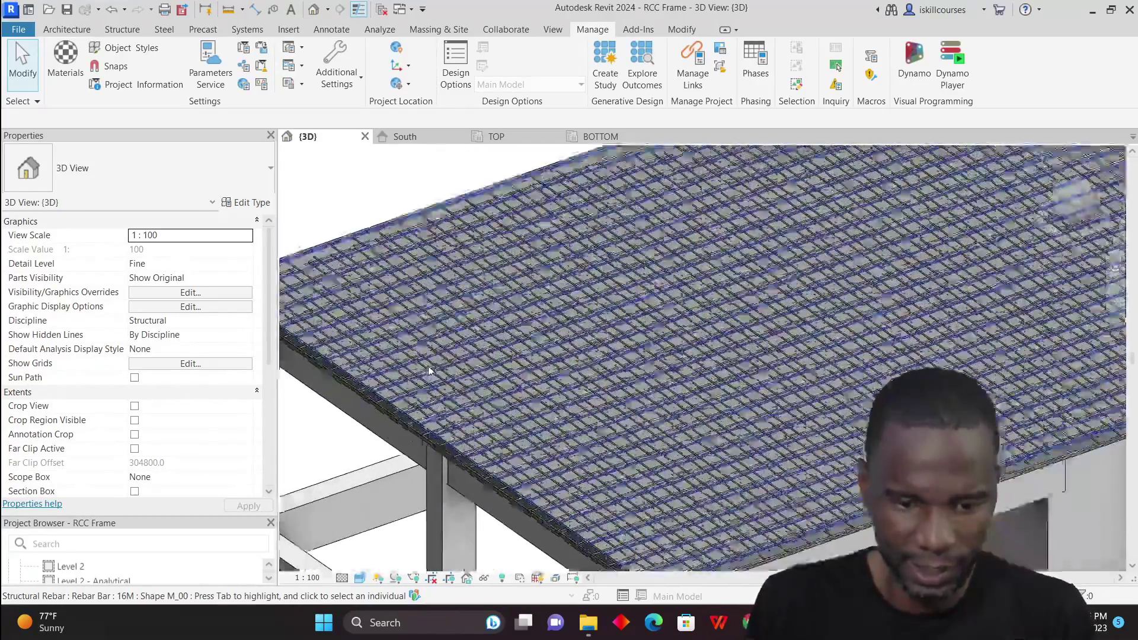
pyautogui.scroll(-1, 478, 363)
pyautogui.scroll(-2, 478, 364)
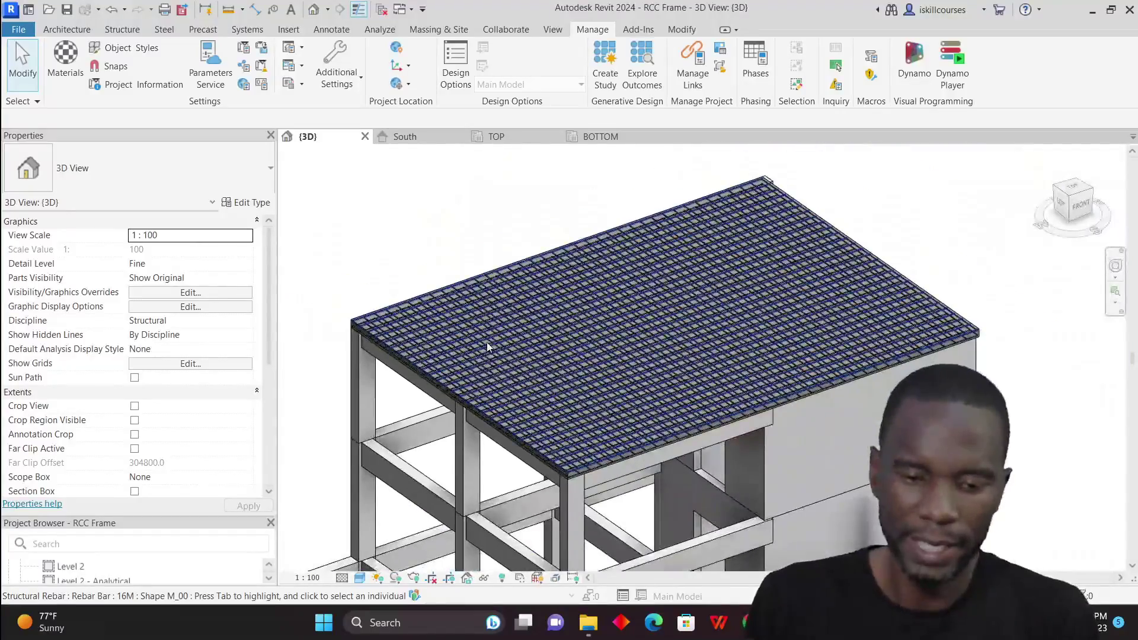
pyautogui.scroll(5, 500, 321)
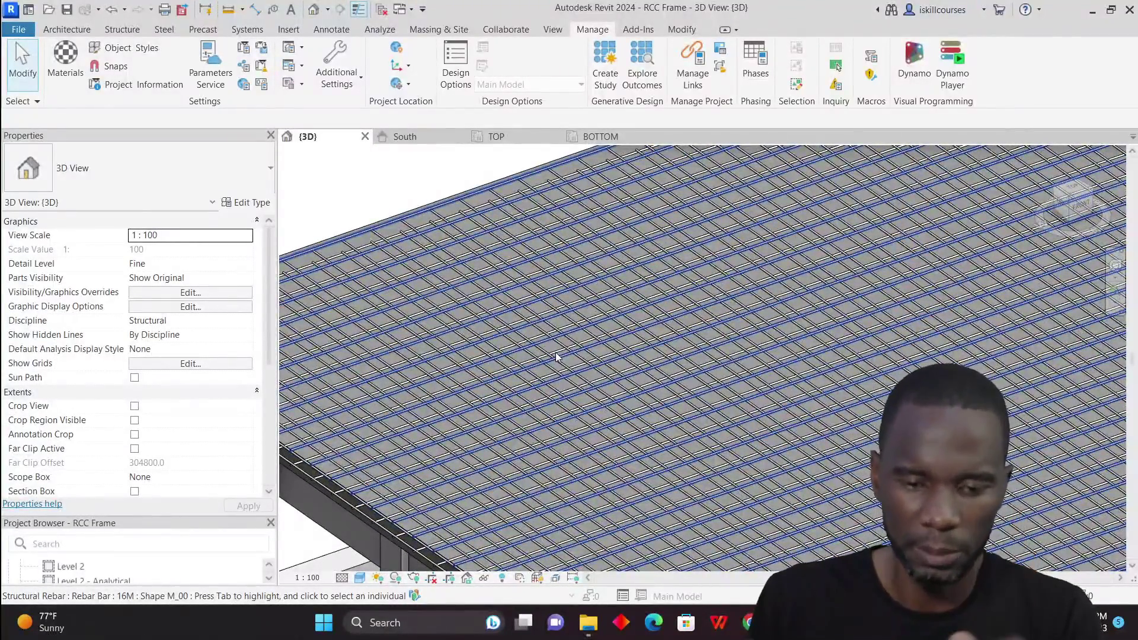
pyautogui.scroll(-4, 556, 357)
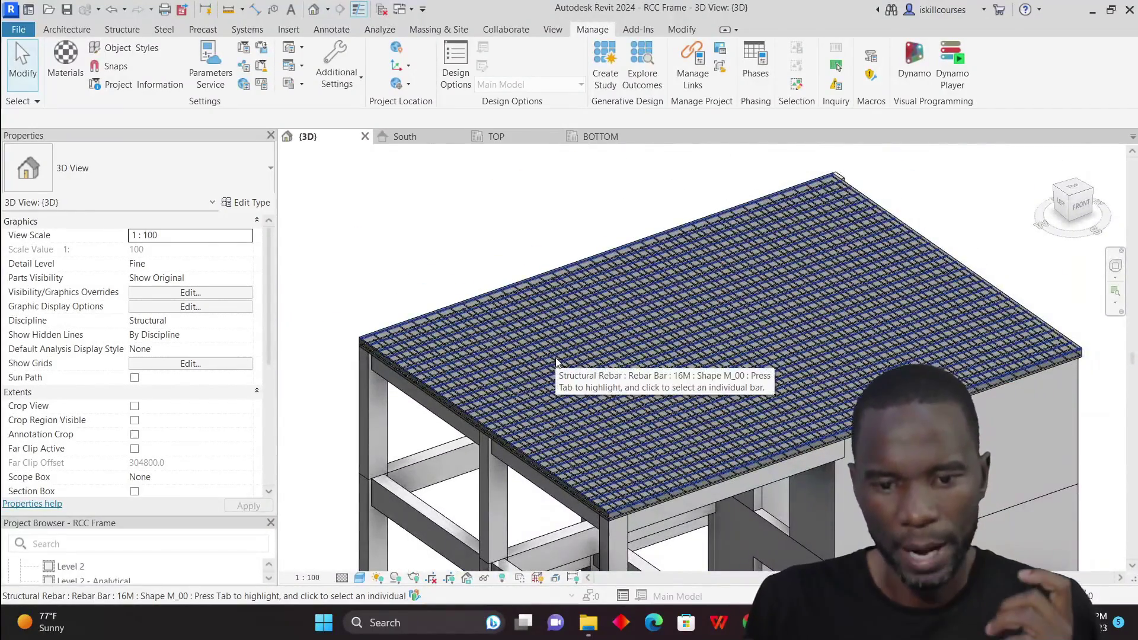
pyautogui.click(601, 137)
pyautogui.scroll(2, 537, 315)
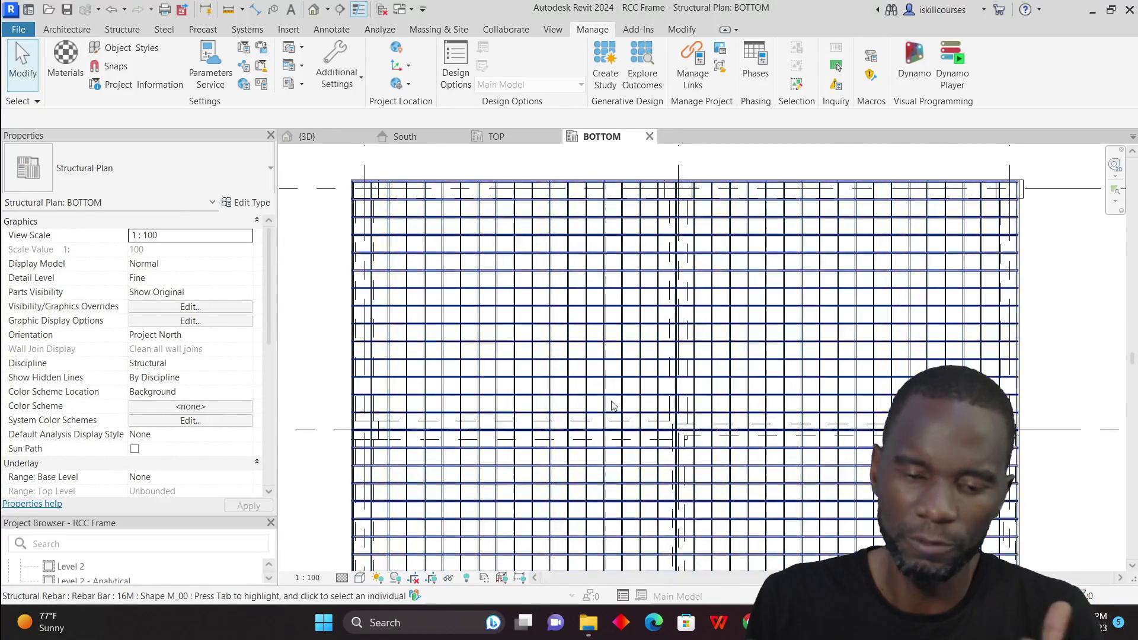
pyautogui.click(496, 137)
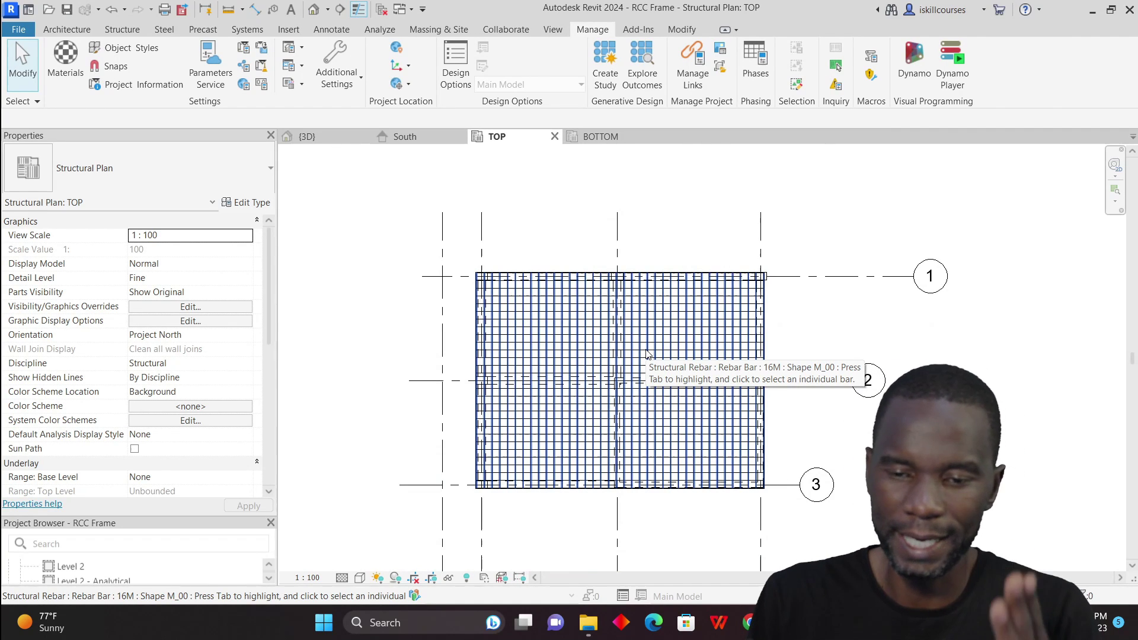
pyautogui.scroll(3, 555, 325)
pyautogui.scroll(-3, 488, 283)
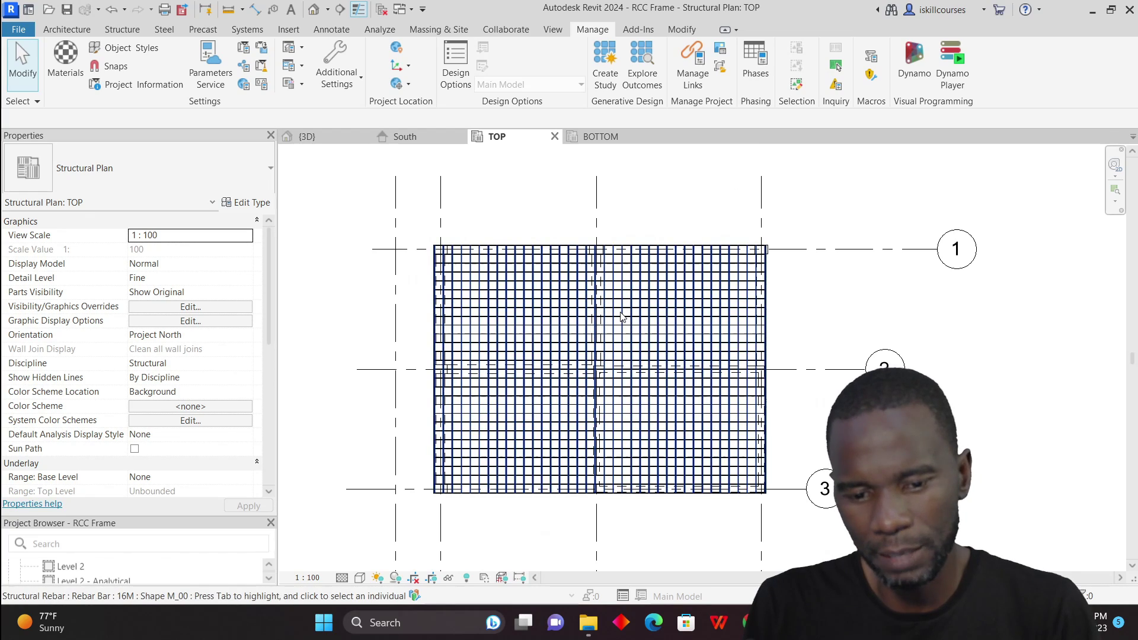
pyautogui.scroll(2, 629, 320)
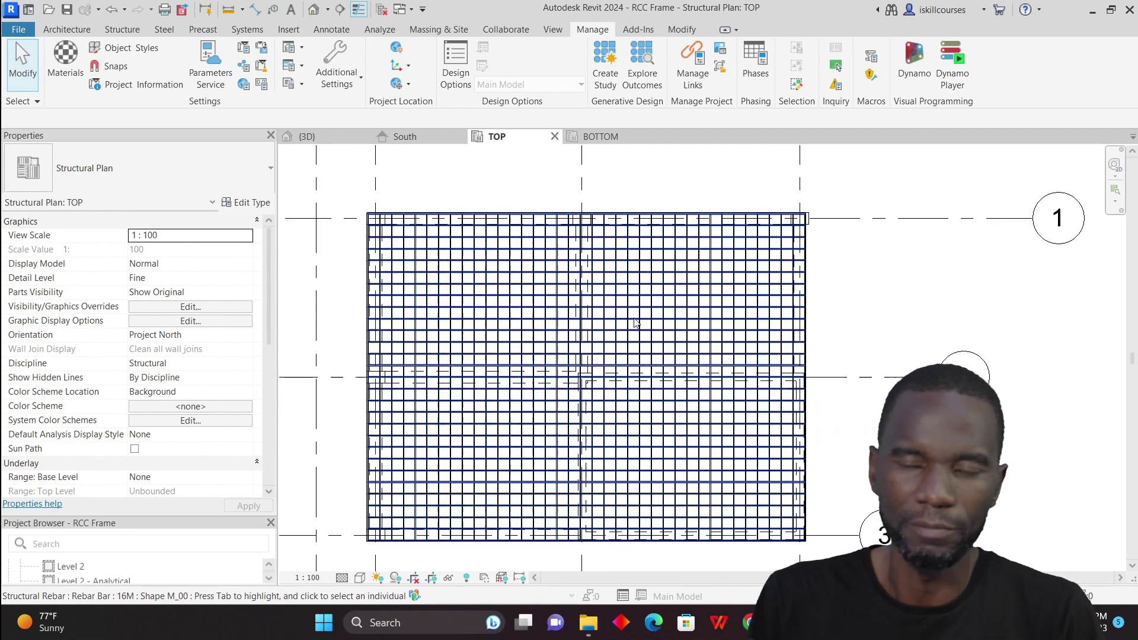
pyautogui.scroll(-2, 623, 349)
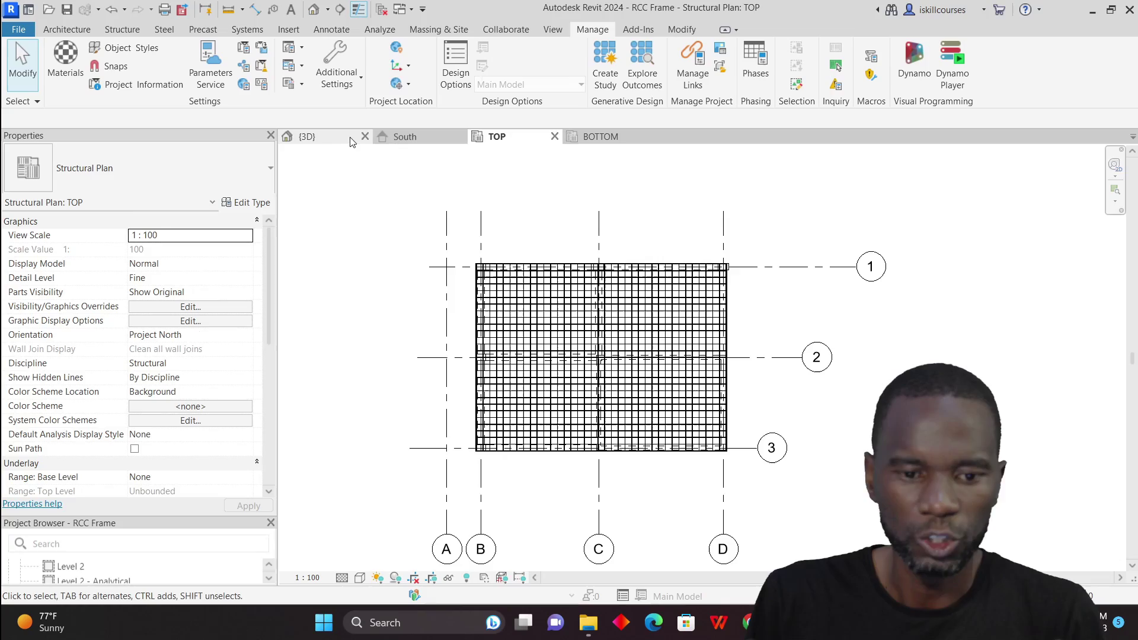
pyautogui.click(317, 137)
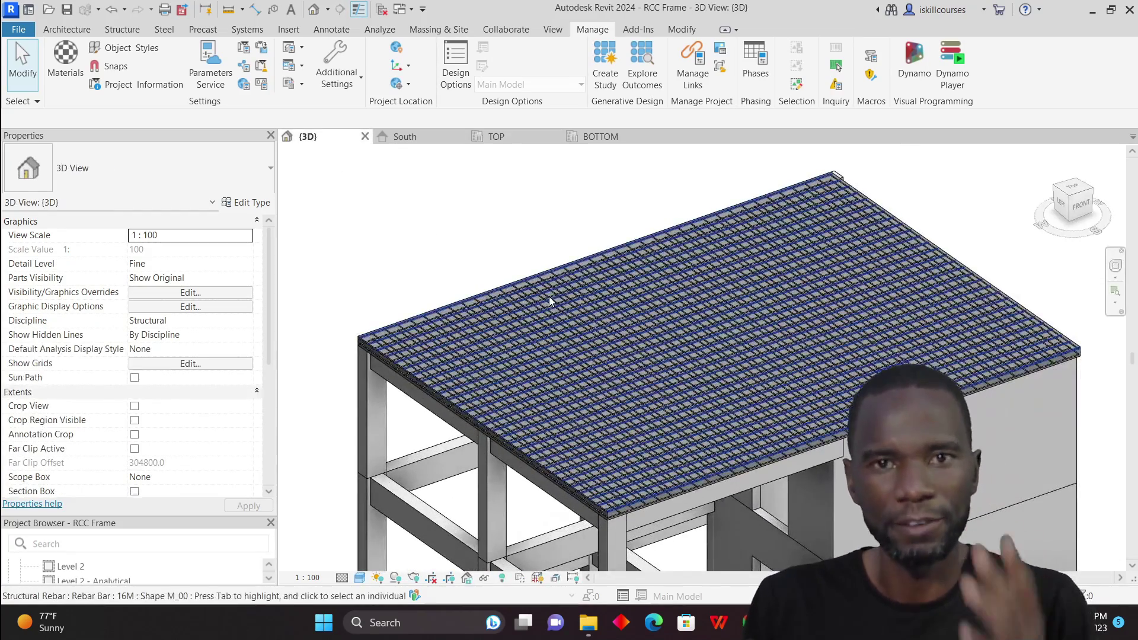
# Start a new project parameter BOTTOM: Common discipline, Text type, grouped under Visibility.
pyautogui.click(243, 49)
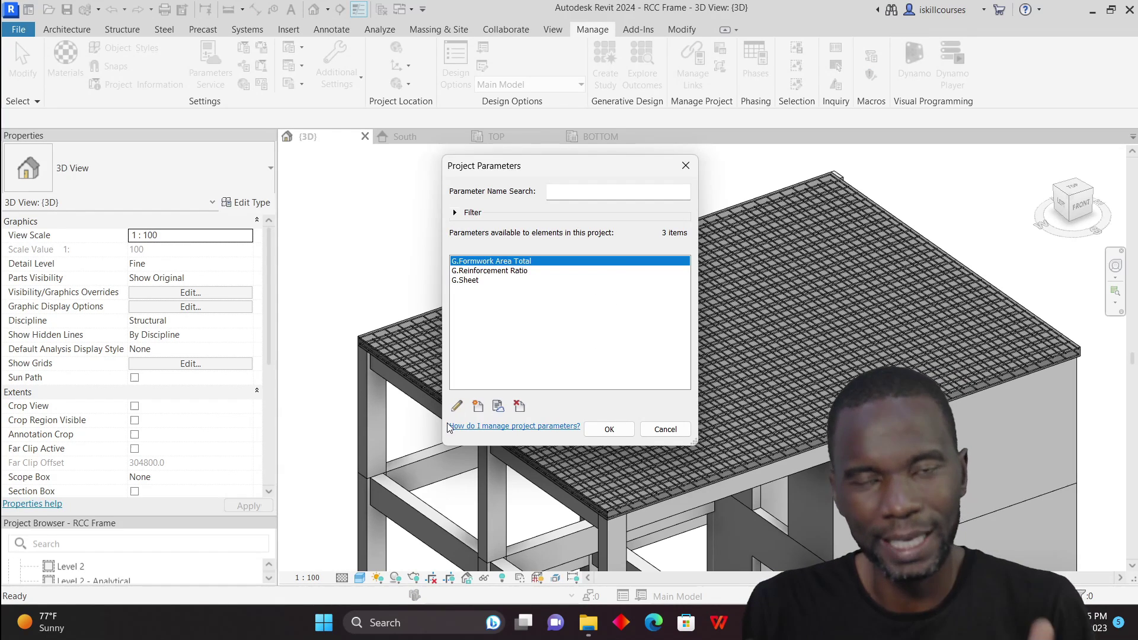
pyautogui.click(479, 407)
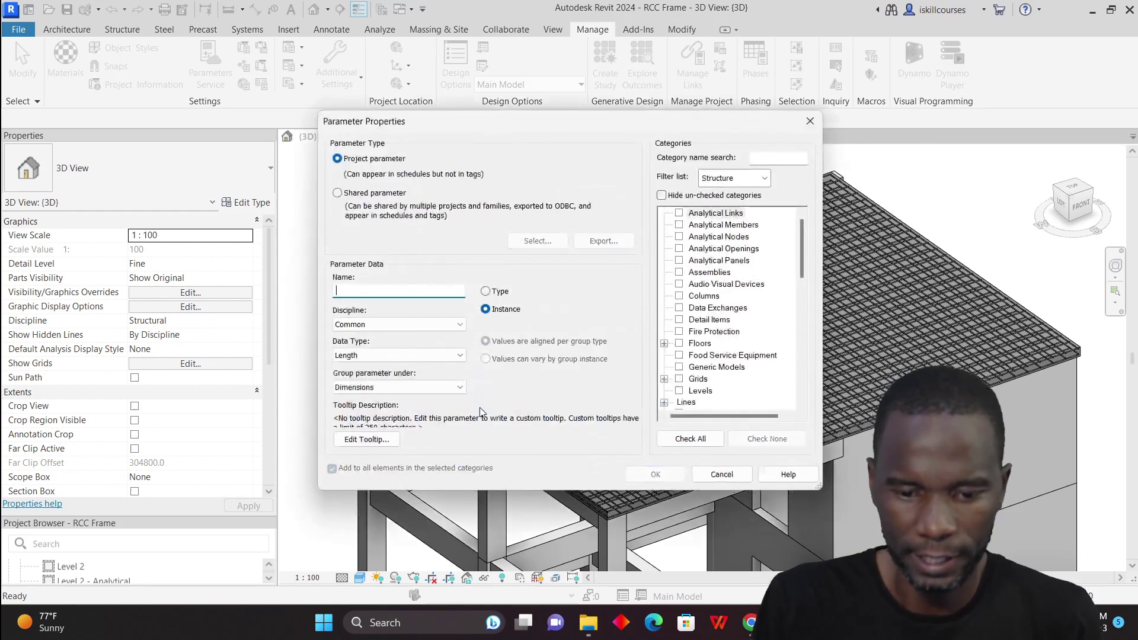
pyautogui.click(344, 291)
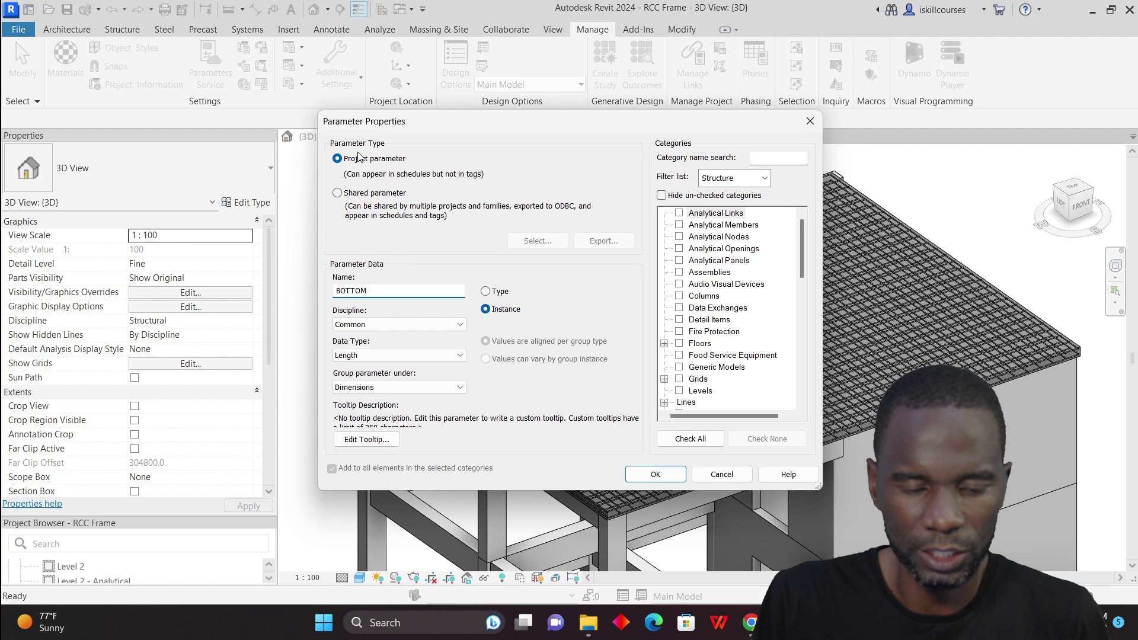
pyautogui.click(460, 325)
pyautogui.click(460, 325)
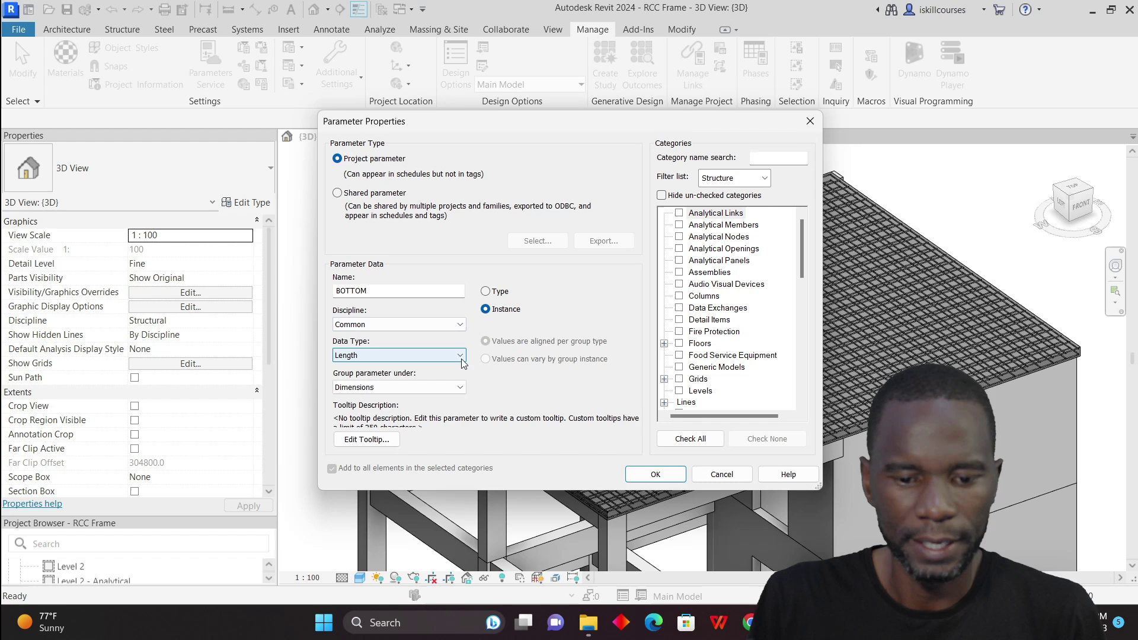
pyautogui.click(460, 356)
pyautogui.click(373, 368)
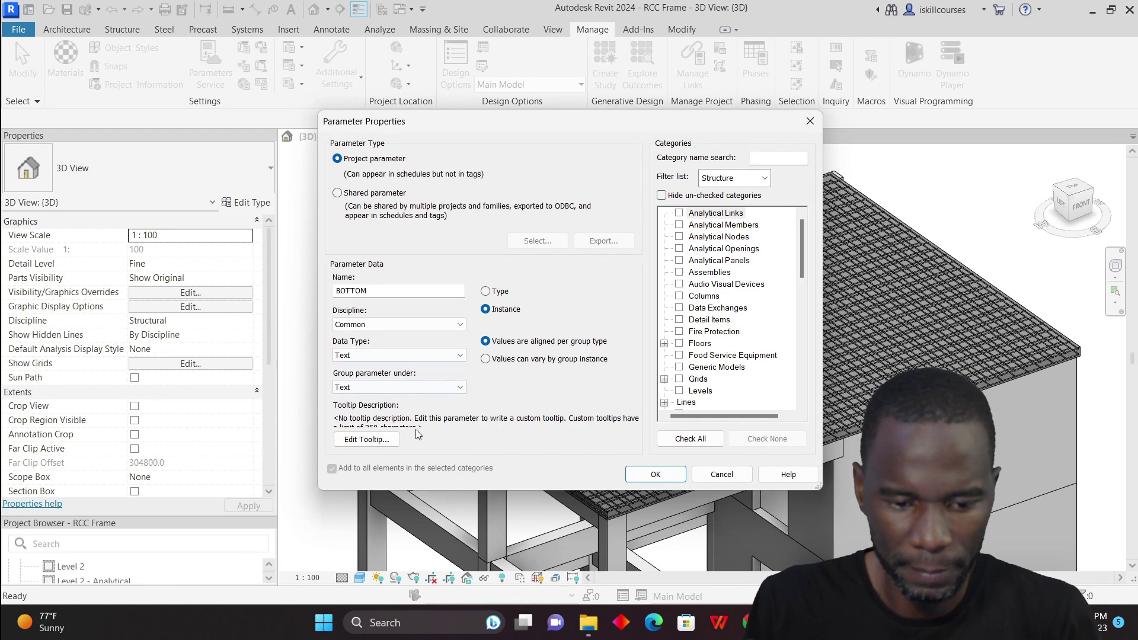
pyautogui.click(460, 390)
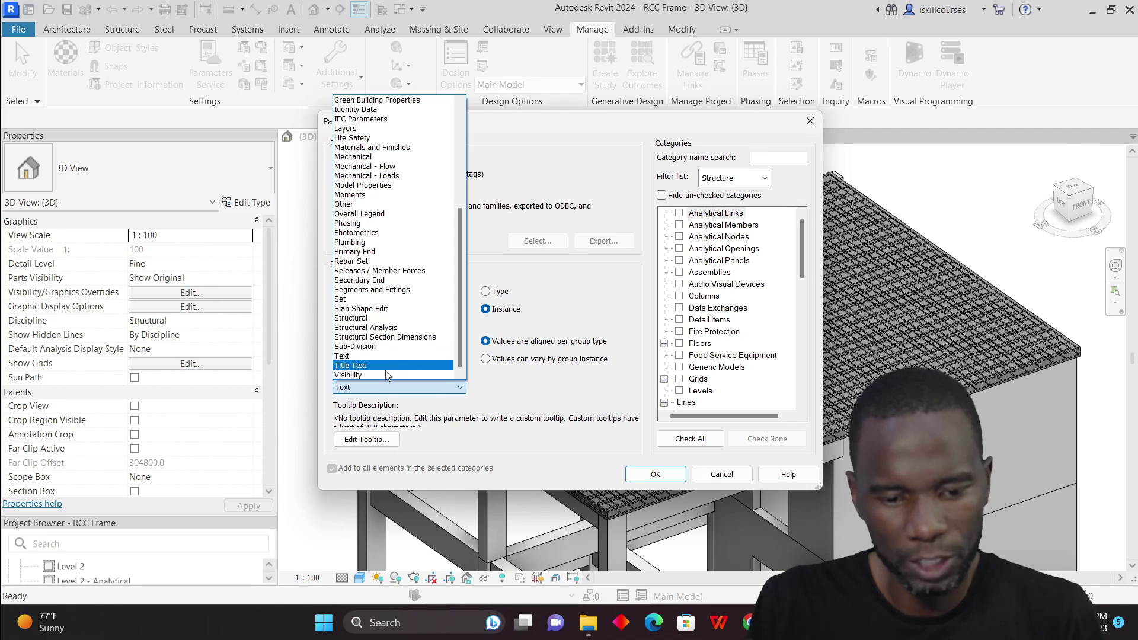
pyautogui.click(360, 375)
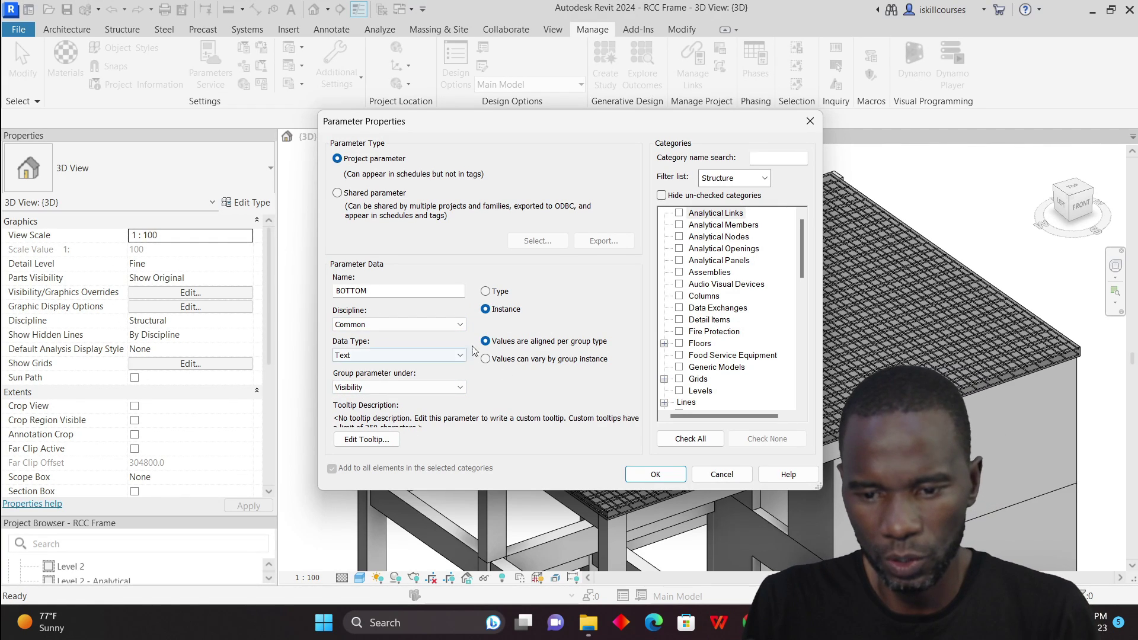
# Apply the BOTTOM parameter to the Structural Rebar category and confirm it.
pyautogui.click(765, 158)
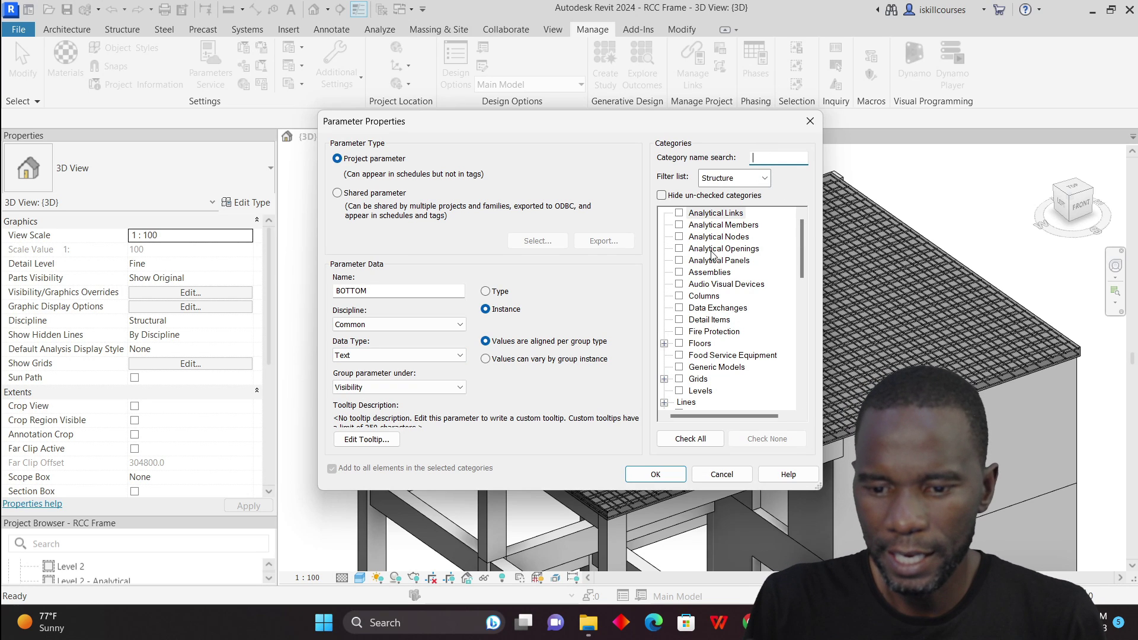
pyautogui.scroll(-3, 712, 253)
pyautogui.scroll(2, 711, 254)
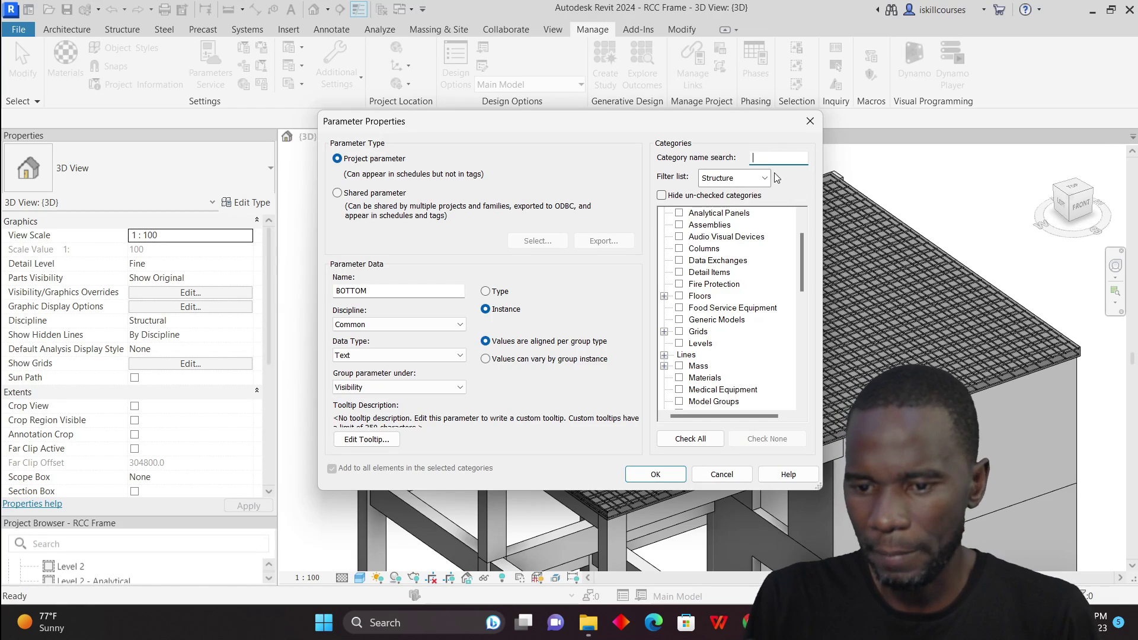
pyautogui.write('STRU')
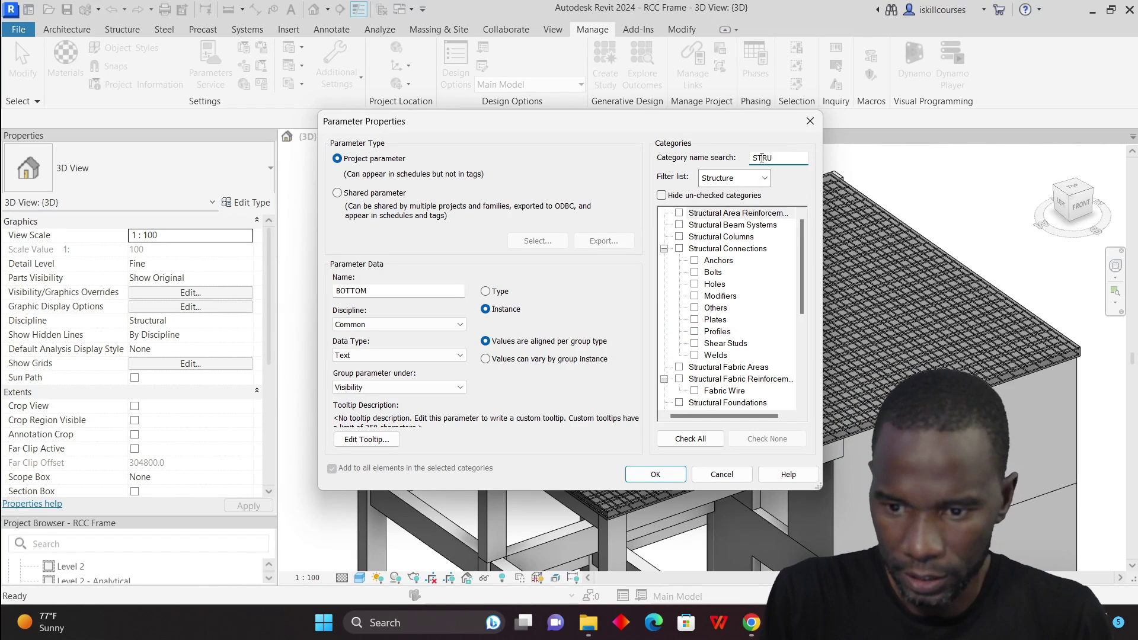
pyautogui.write('RAL')
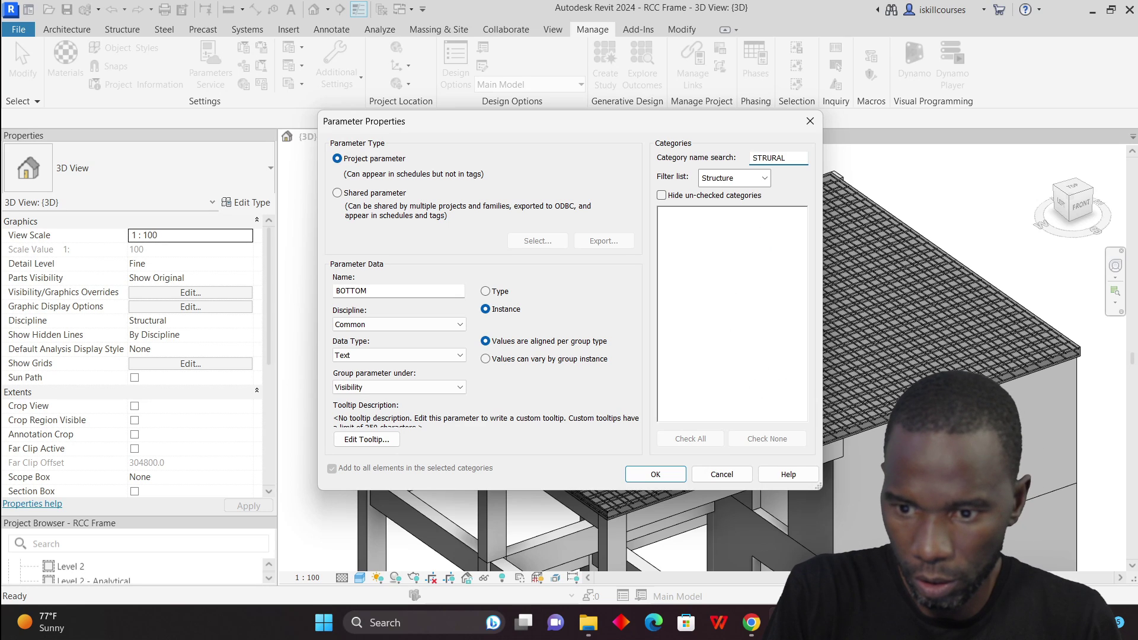
pyautogui.press('BackSpace')
pyautogui.press('BackSpace')
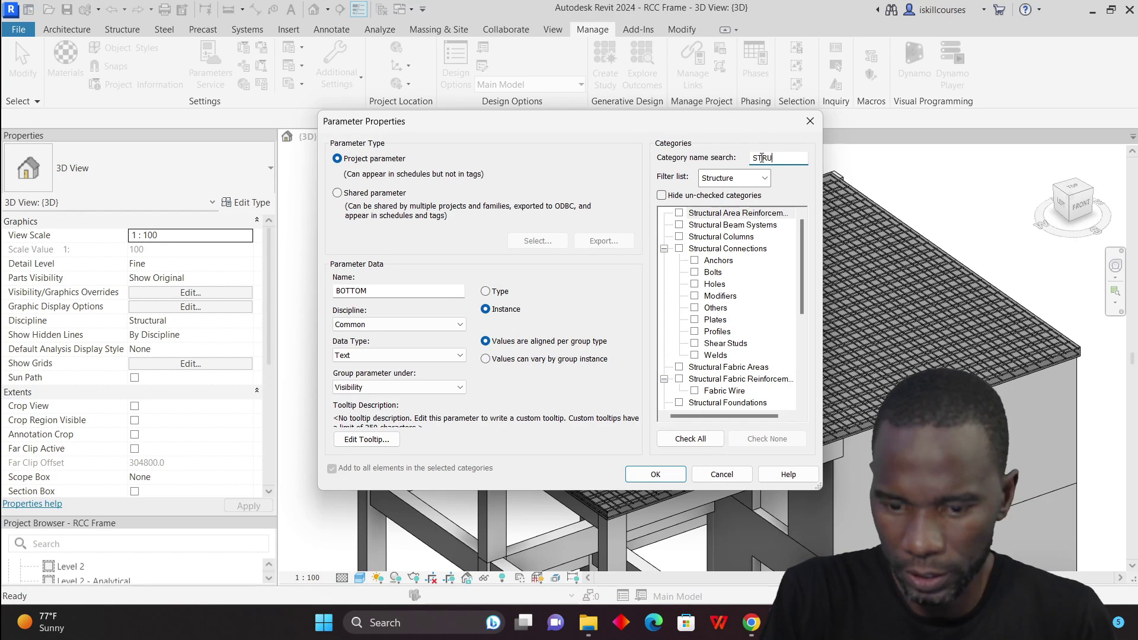
pyautogui.write('CTURAL ')
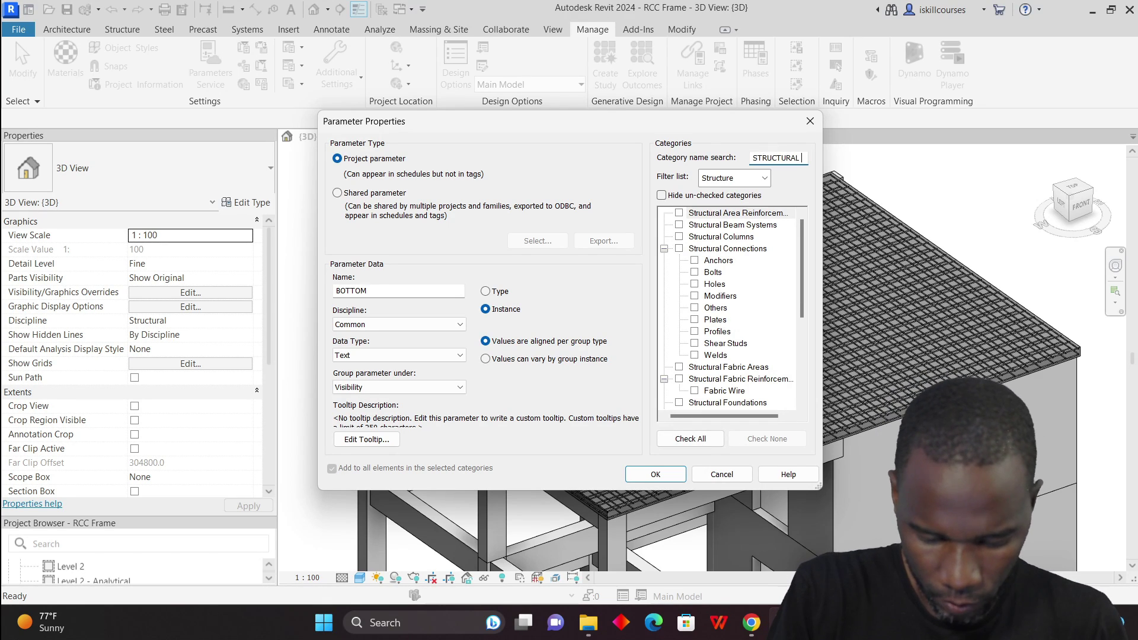
pyautogui.write('REBAR')
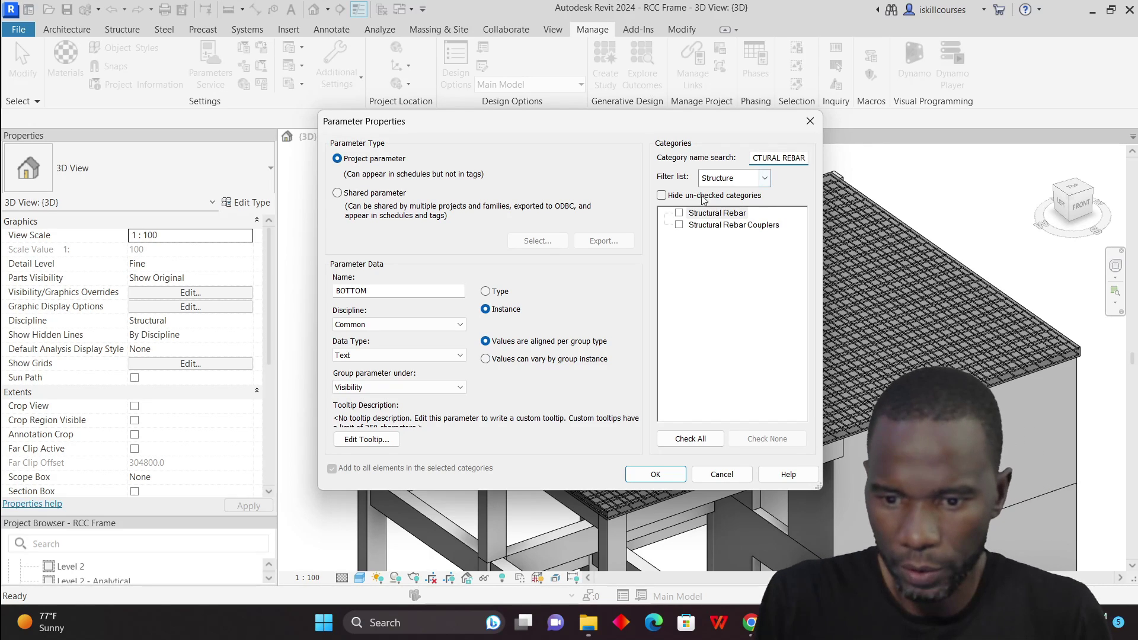
pyautogui.click(679, 214)
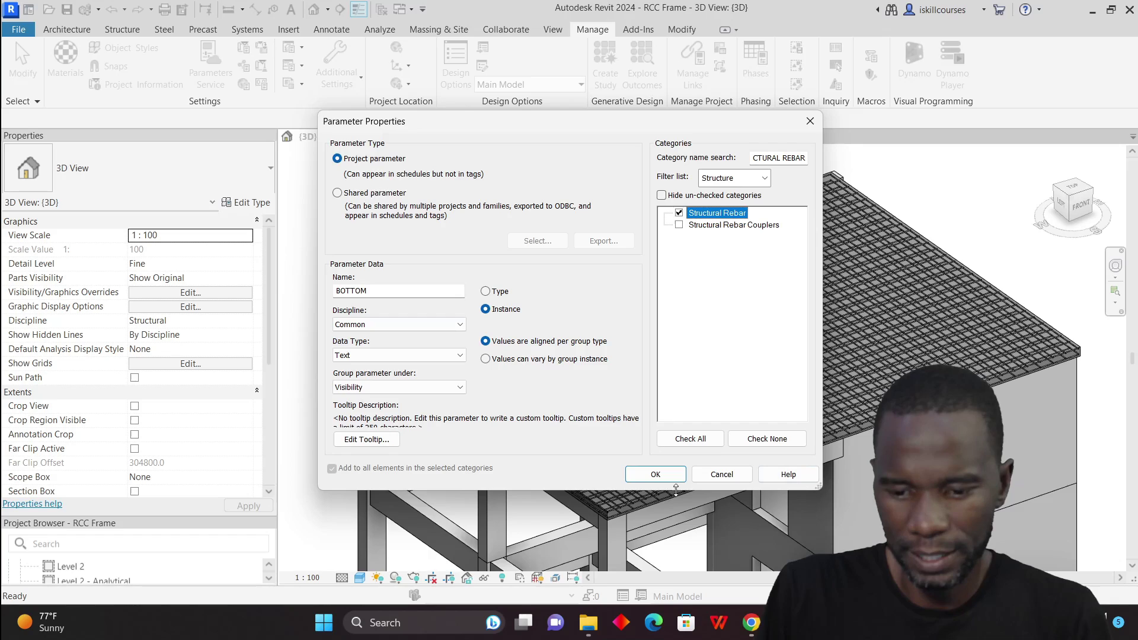
pyautogui.click(659, 477)
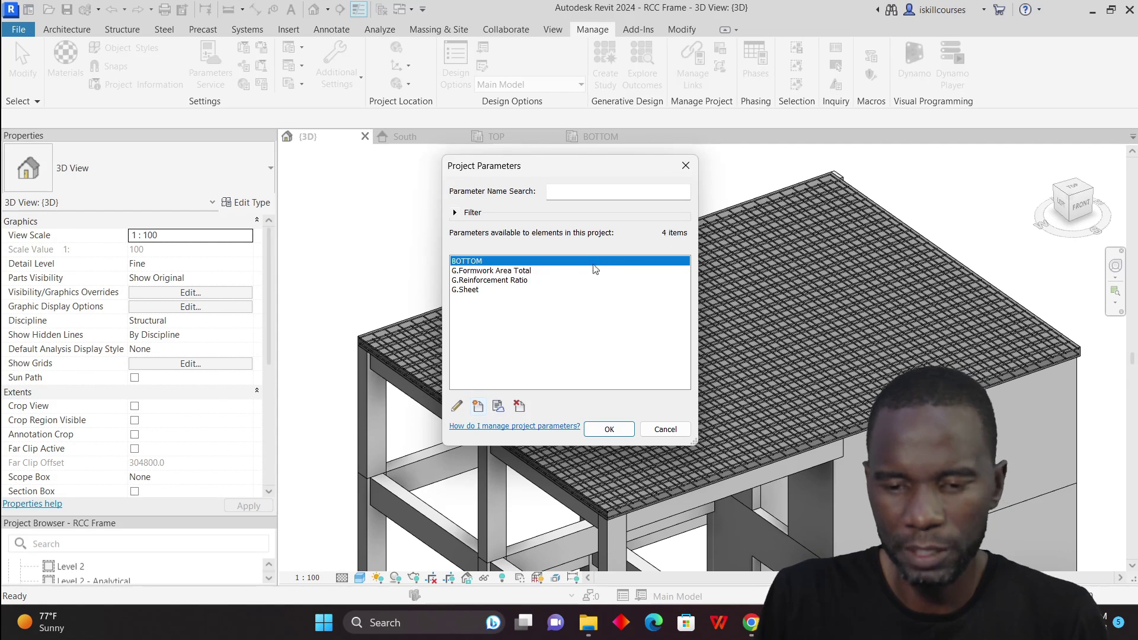
# Create TOP as a Text parameter under Visibility for Structural Rebar and close the list.
pyautogui.click(478, 407)
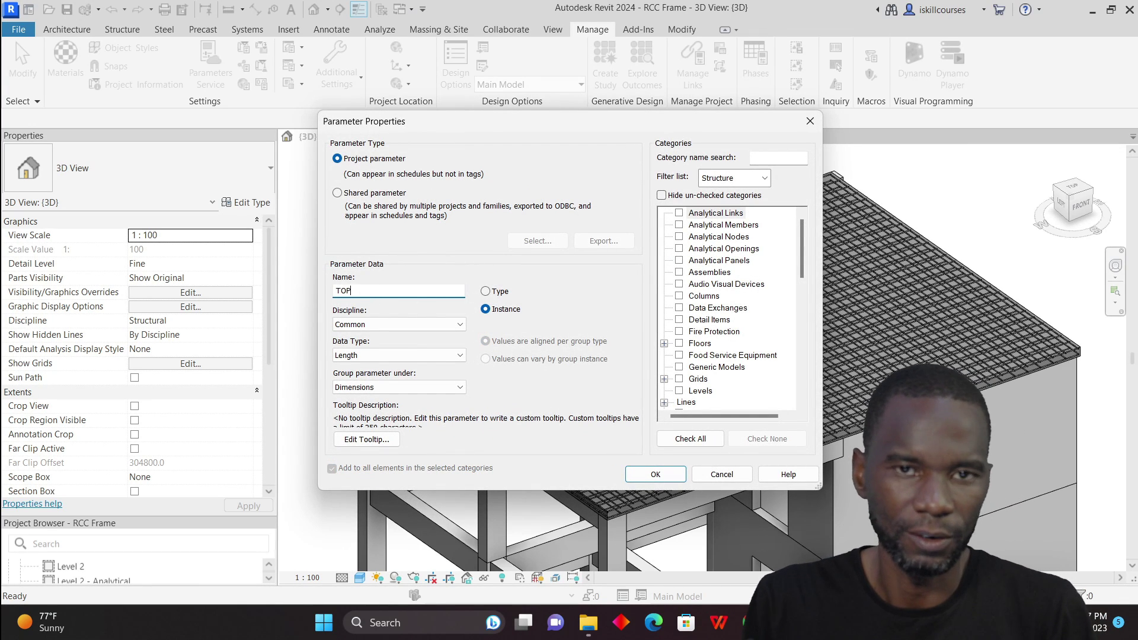
pyautogui.click(456, 355)
pyautogui.click(354, 368)
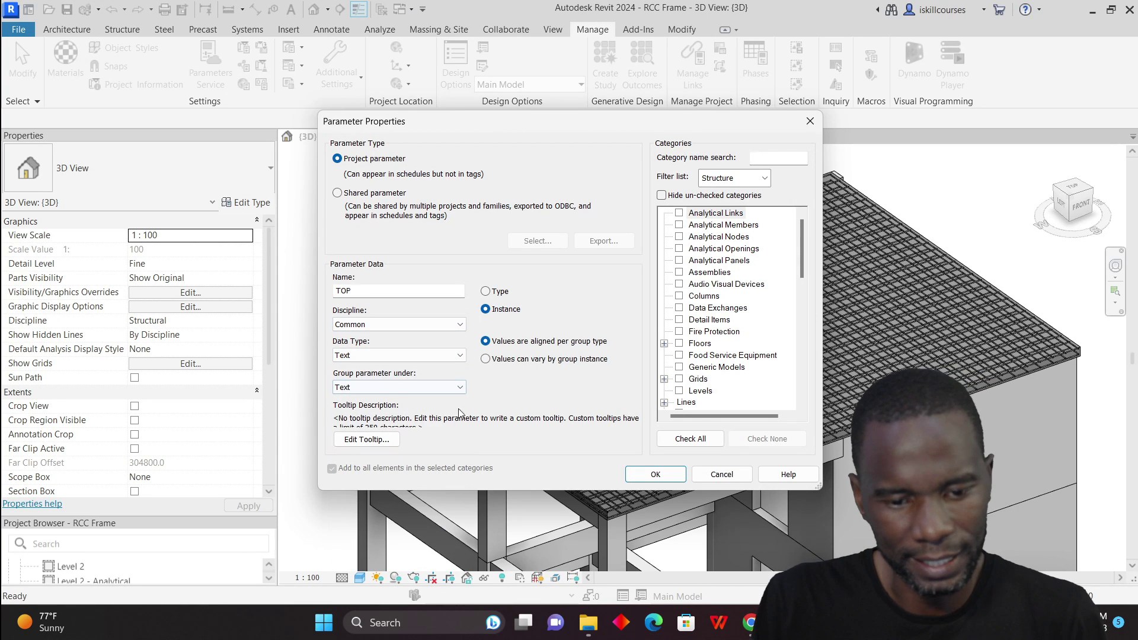
pyautogui.click(459, 387)
pyautogui.click(350, 375)
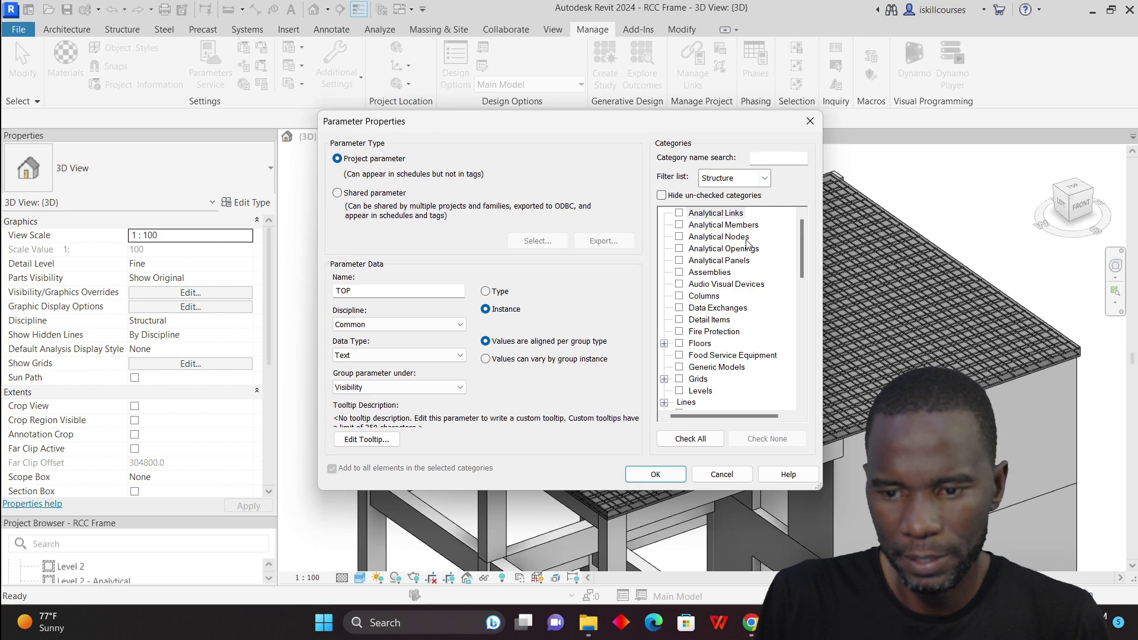
pyautogui.scroll(-8, 748, 244)
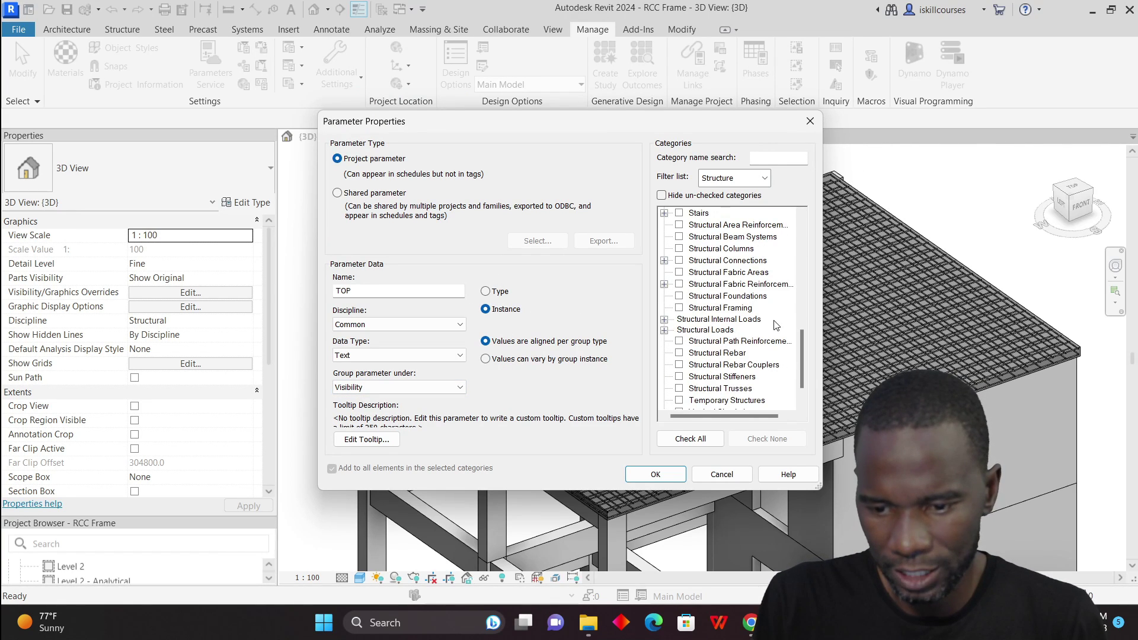
pyautogui.click(679, 353)
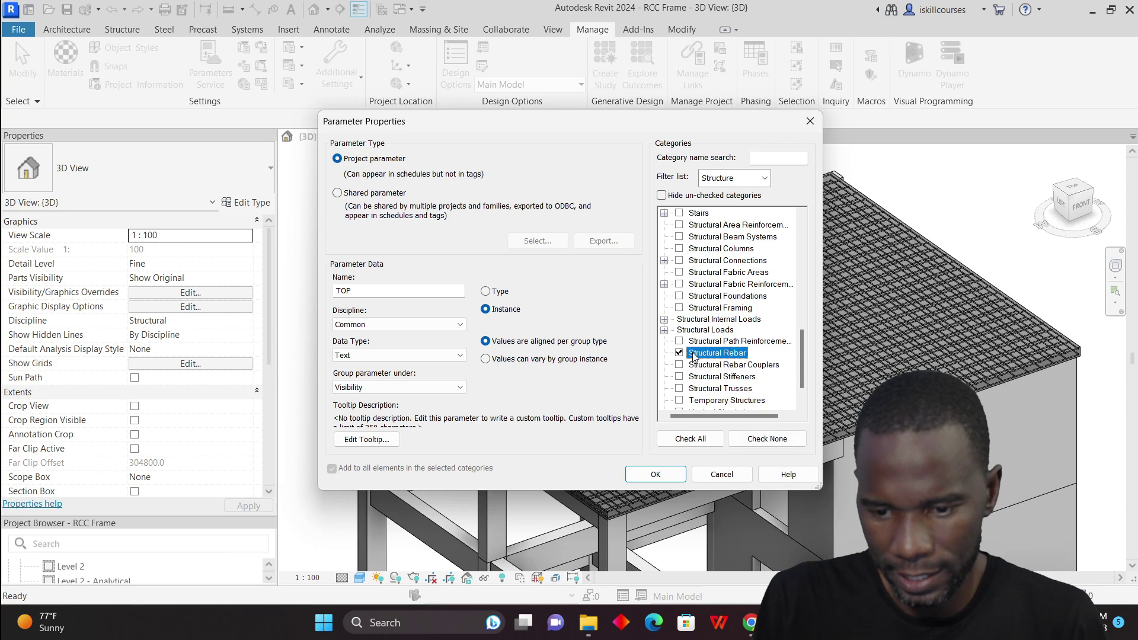
pyautogui.click(639, 477)
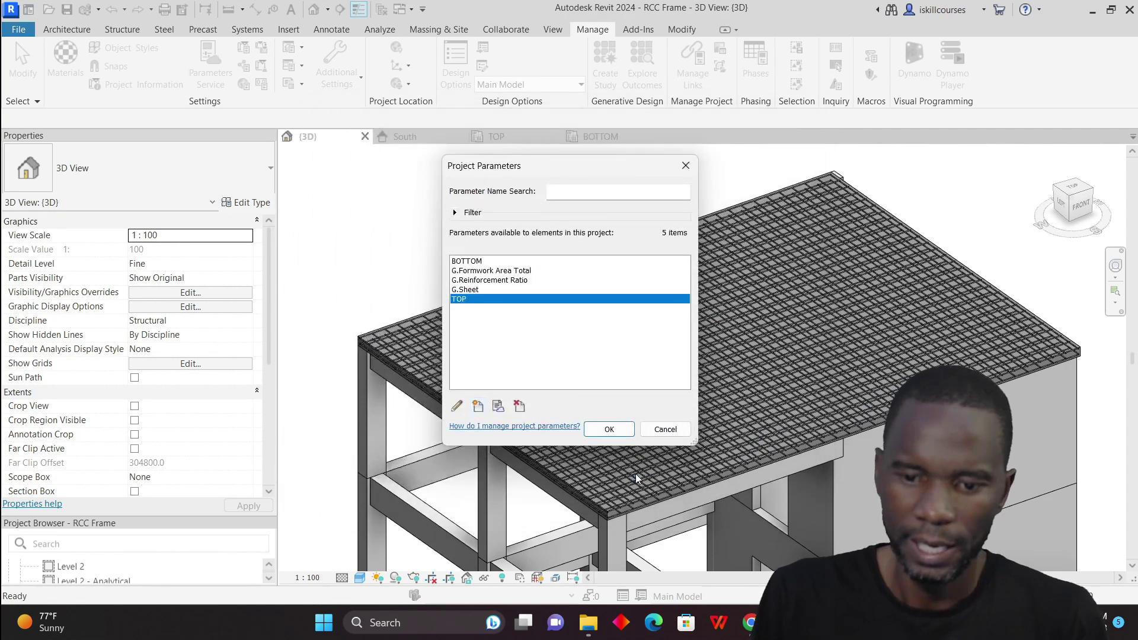
pyautogui.click(609, 429)
# Zoom into the roof slab and select a concrete column to inspect it.
pyautogui.scroll(-4, 534, 326)
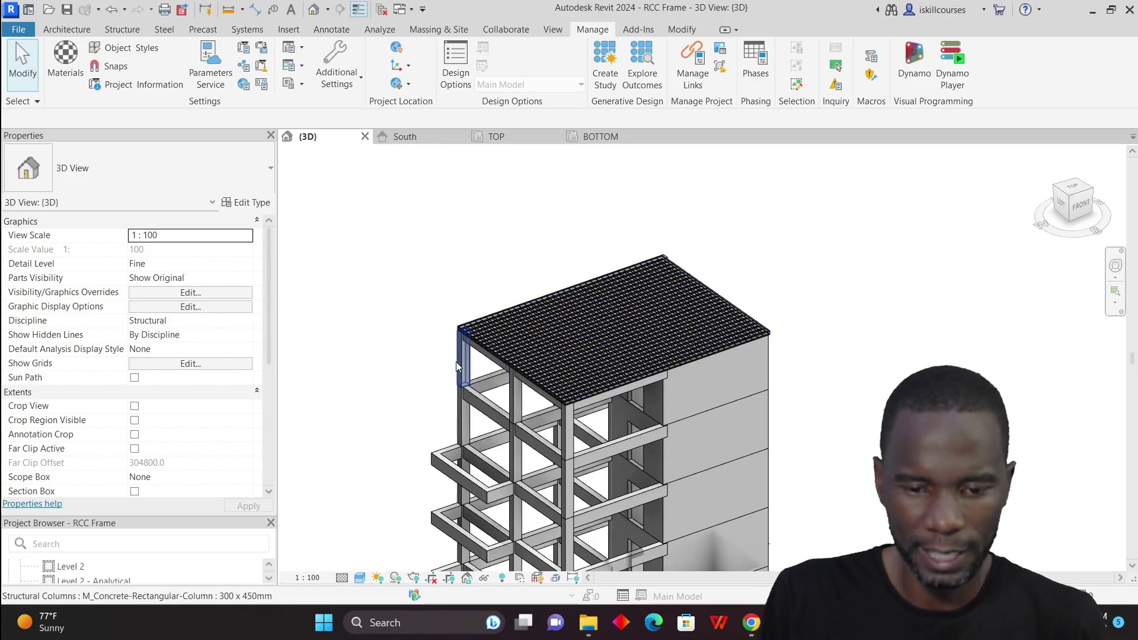
pyautogui.scroll(-5, 126, 270)
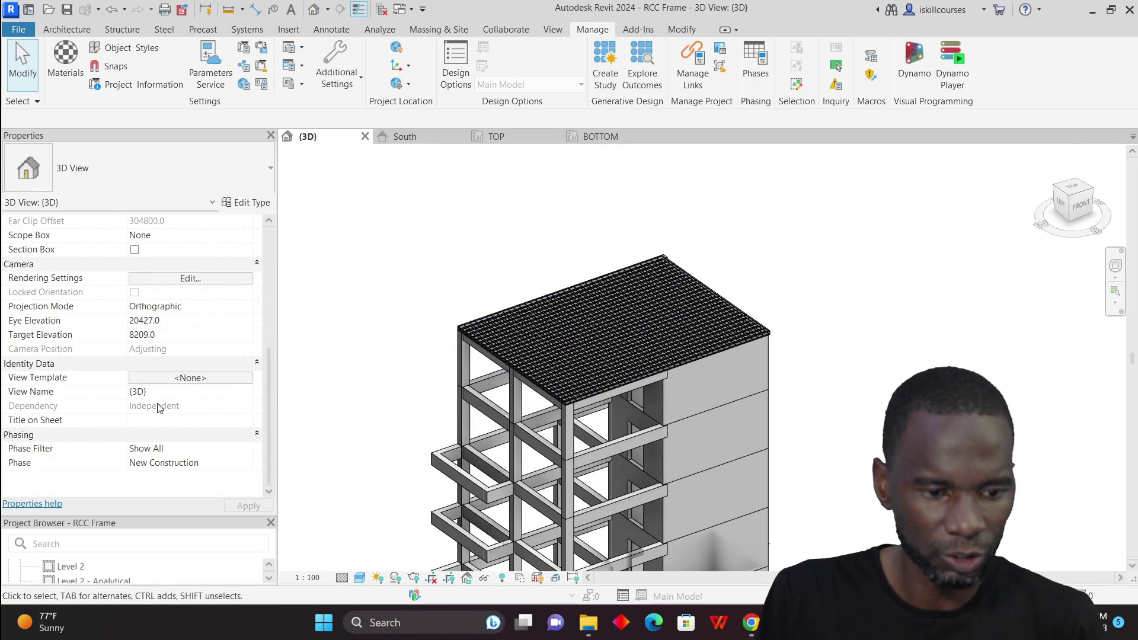
pyautogui.scroll(5, 157, 407)
pyautogui.scroll(5, 430, 361)
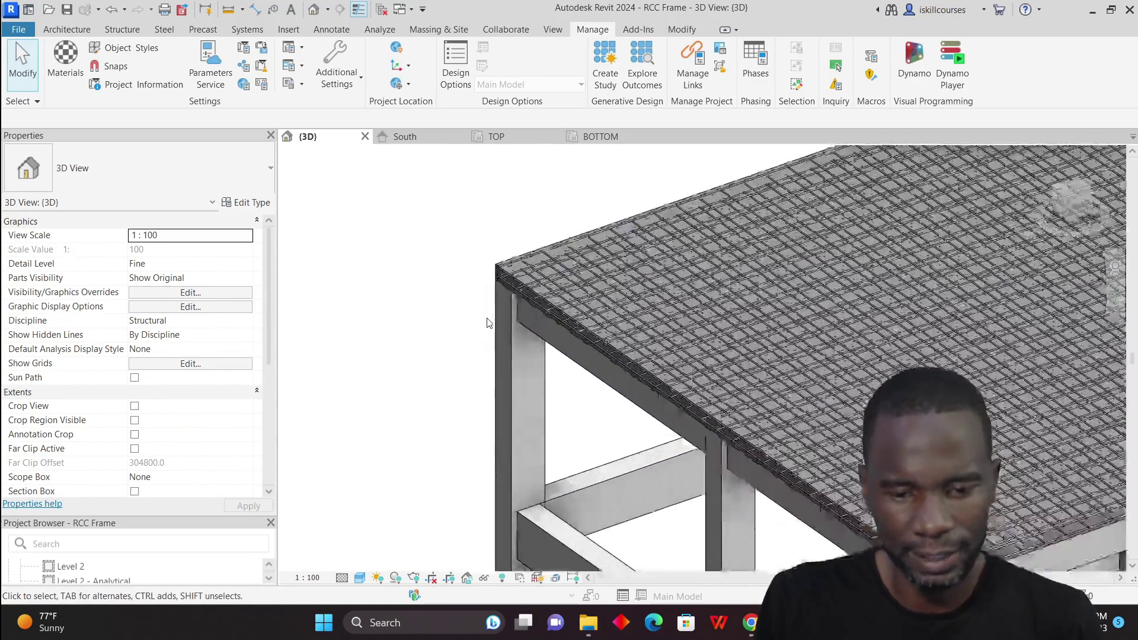
pyautogui.scroll(2, 488, 323)
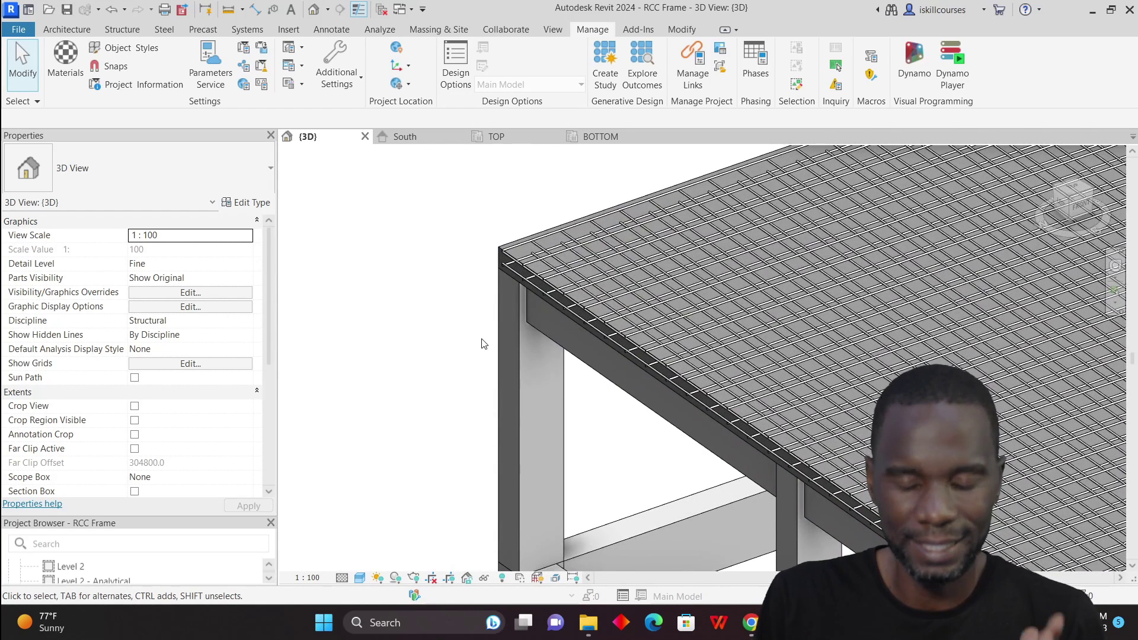
pyautogui.click(518, 362)
pyautogui.scroll(-4, 170, 303)
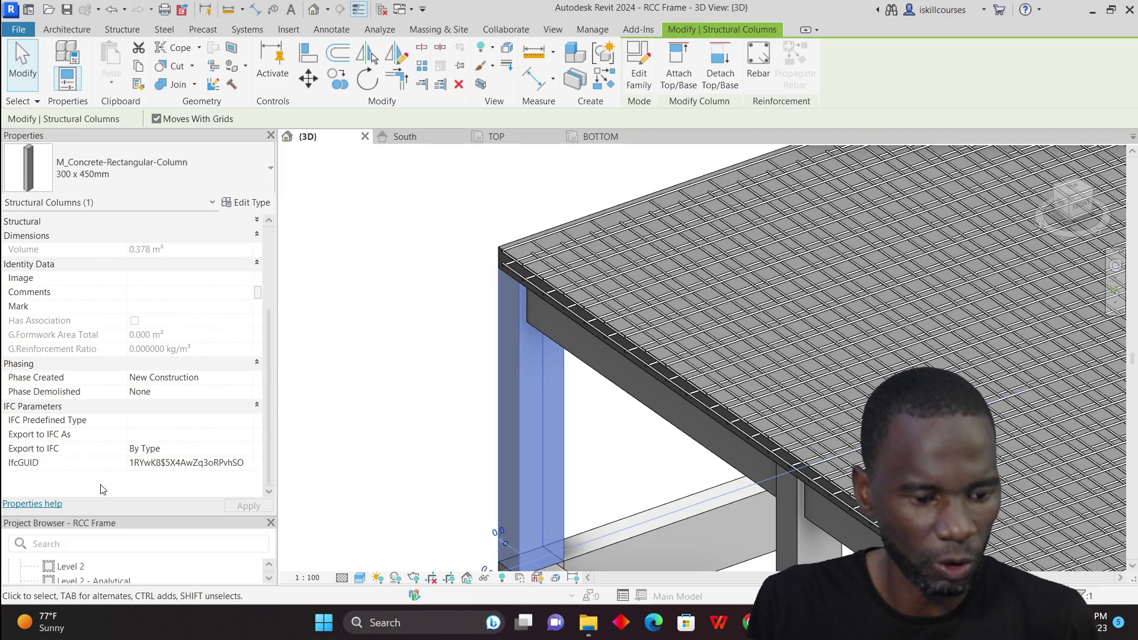
pyautogui.scroll(4, 120, 342)
pyautogui.scroll(-4, 418, 376)
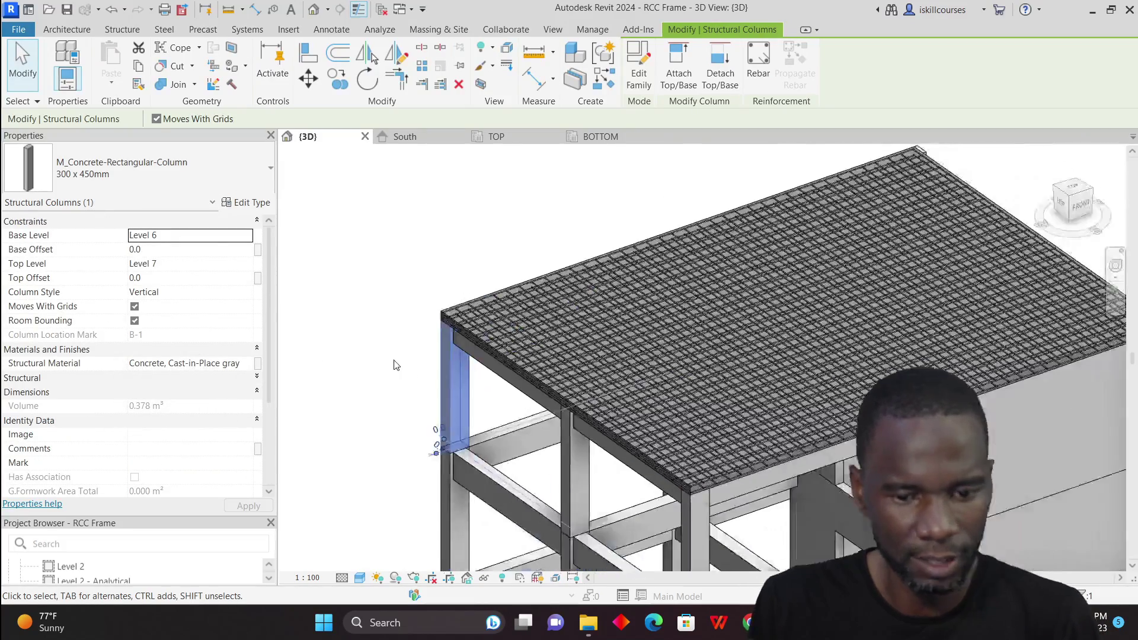
pyautogui.scroll(6, 470, 297)
# Select a slab rebar set and scroll Properties to the Visibility group's BOTTOM and TOP fields.
pyautogui.click(470, 296)
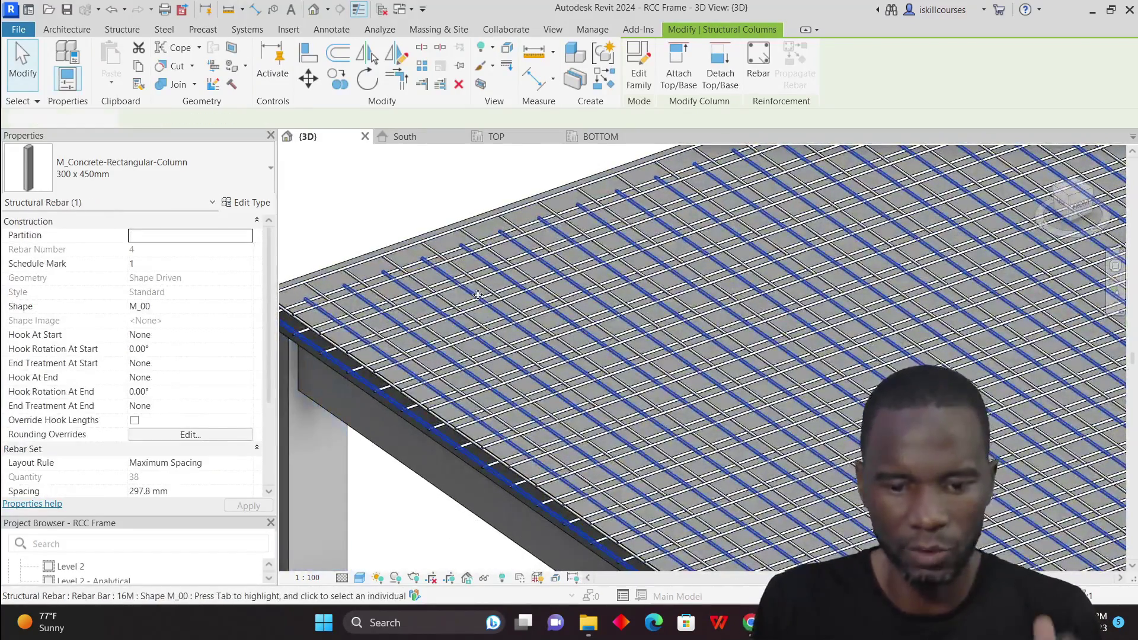
pyautogui.scroll(-5, 154, 405)
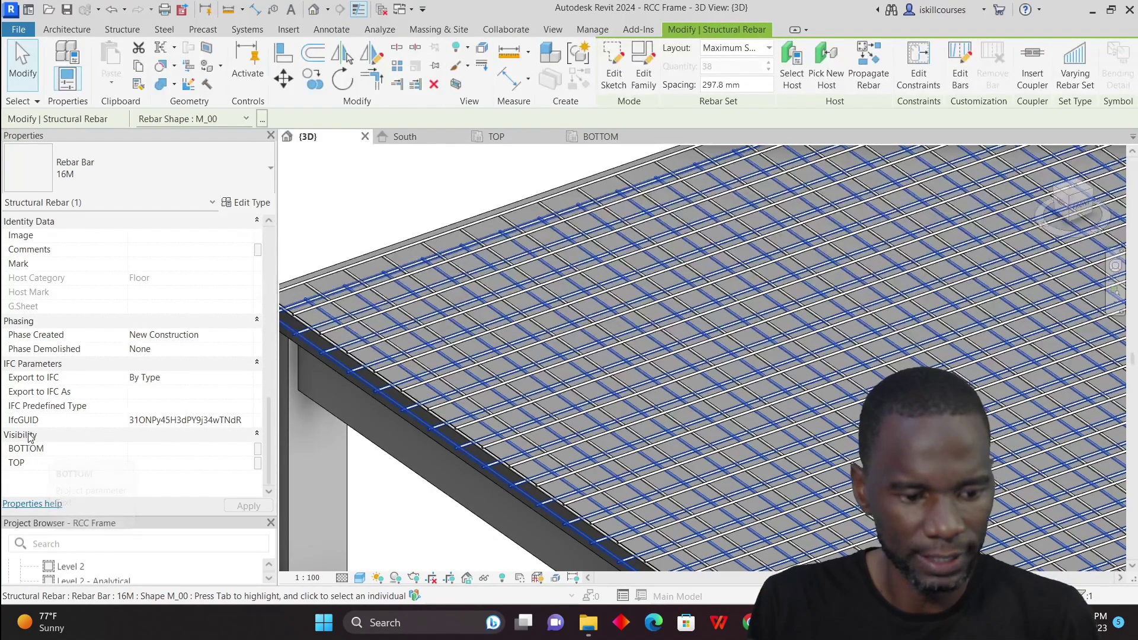
pyautogui.scroll(-3, 526, 328)
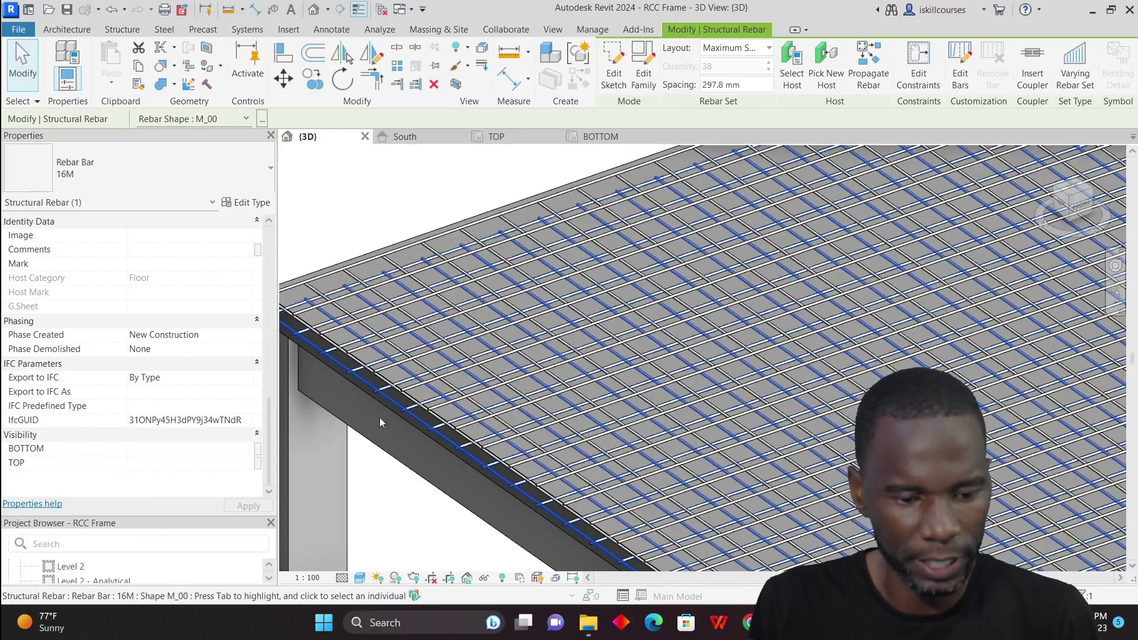
pyautogui.scroll(3, 526, 327)
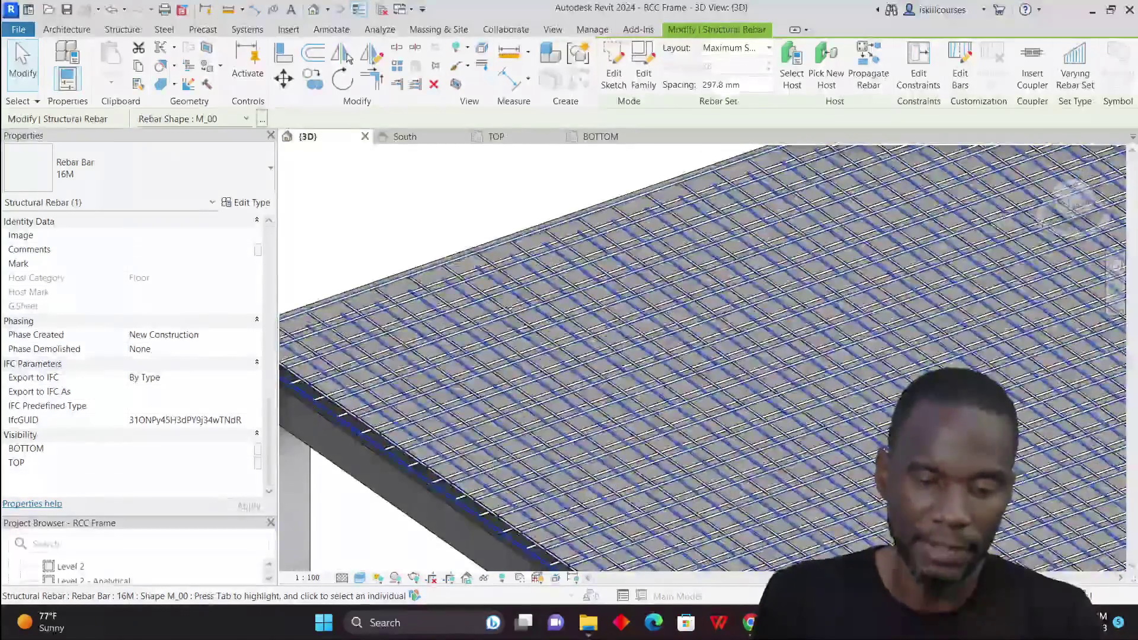
pyautogui.scroll(-3, 568, 300)
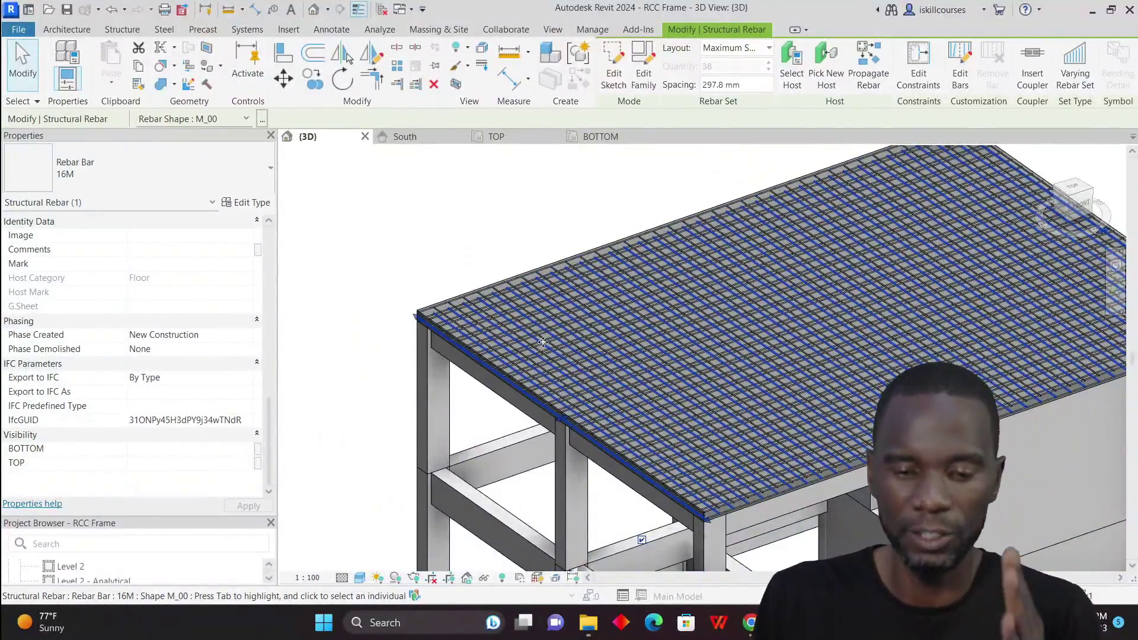
pyautogui.scroll(4, 429, 351)
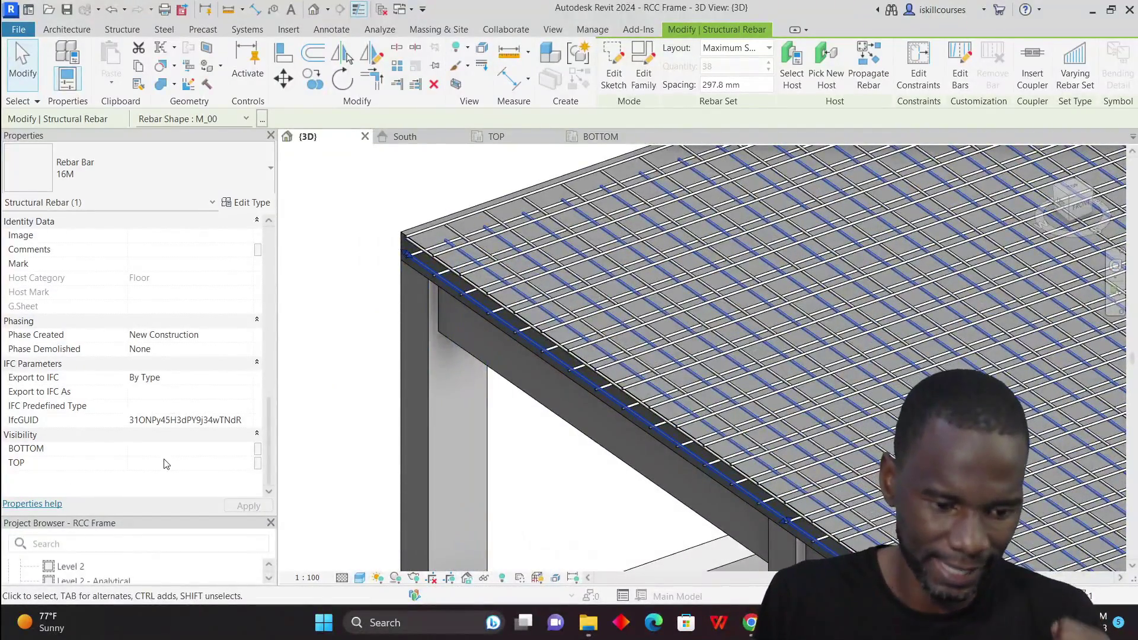
pyautogui.scroll(5, 381, 388)
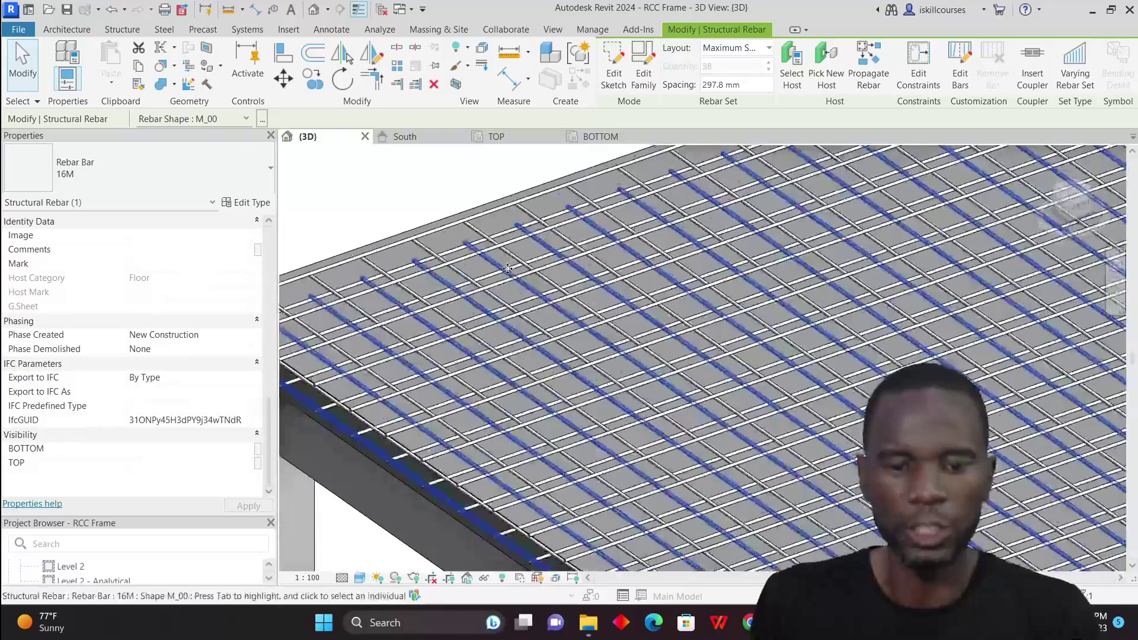
# Select both top-layer 16M rebar sets.
pyautogui.click(403, 218)
pyautogui.click(432, 234)
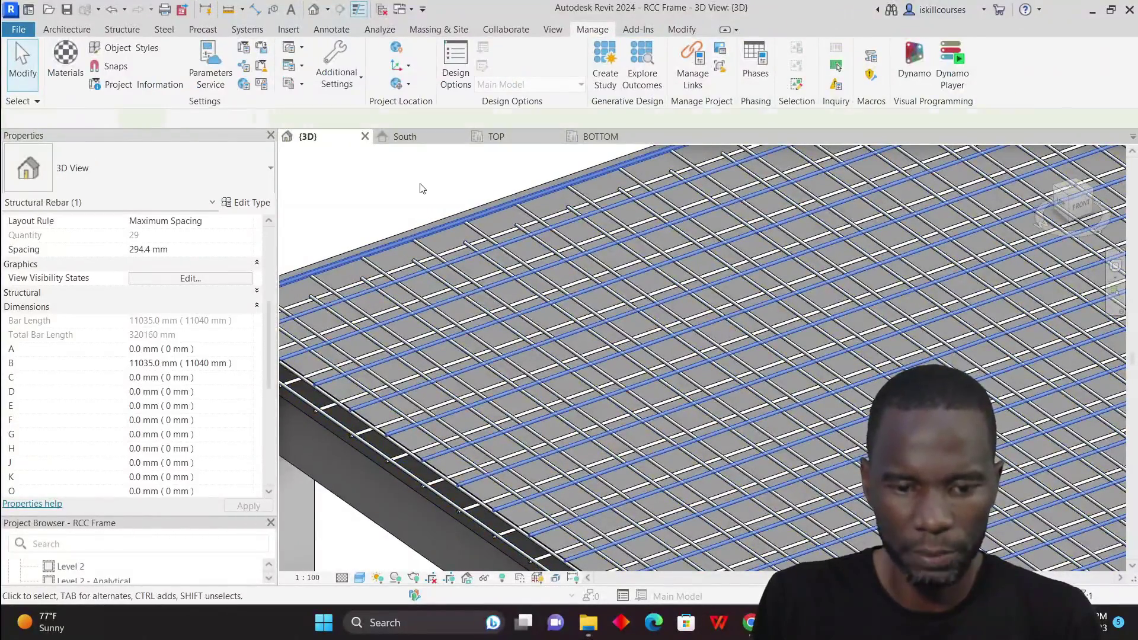
pyautogui.scroll(-3, 433, 237)
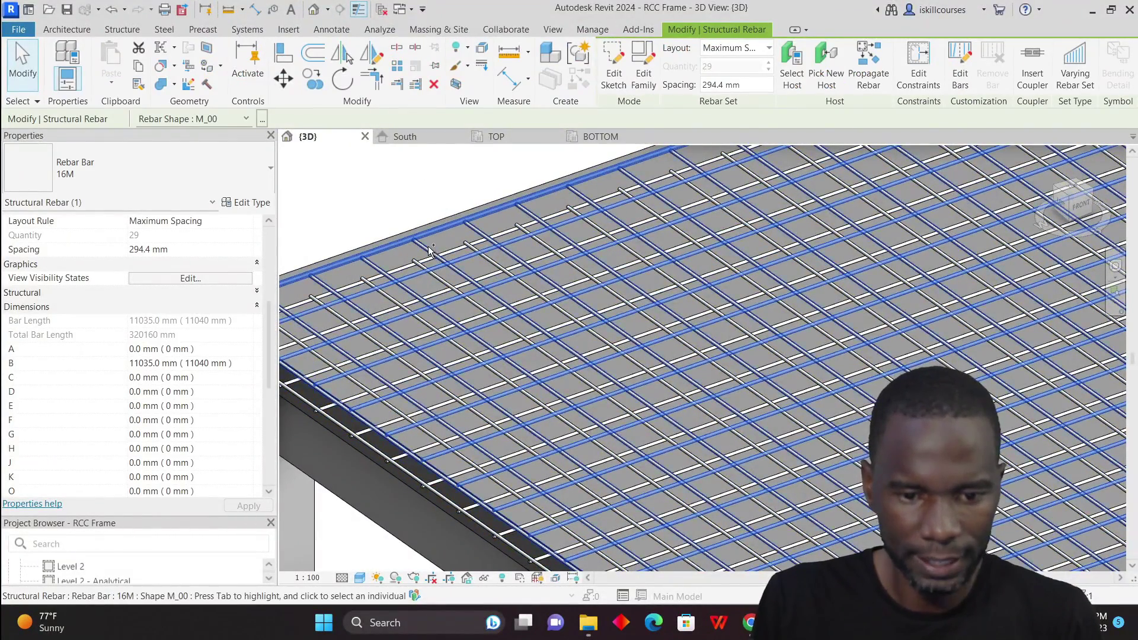
pyautogui.keyDown('ctrl'); pyautogui.click(428, 247); pyautogui.keyUp('ctrl')
pyautogui.scroll(-2, 428, 247)
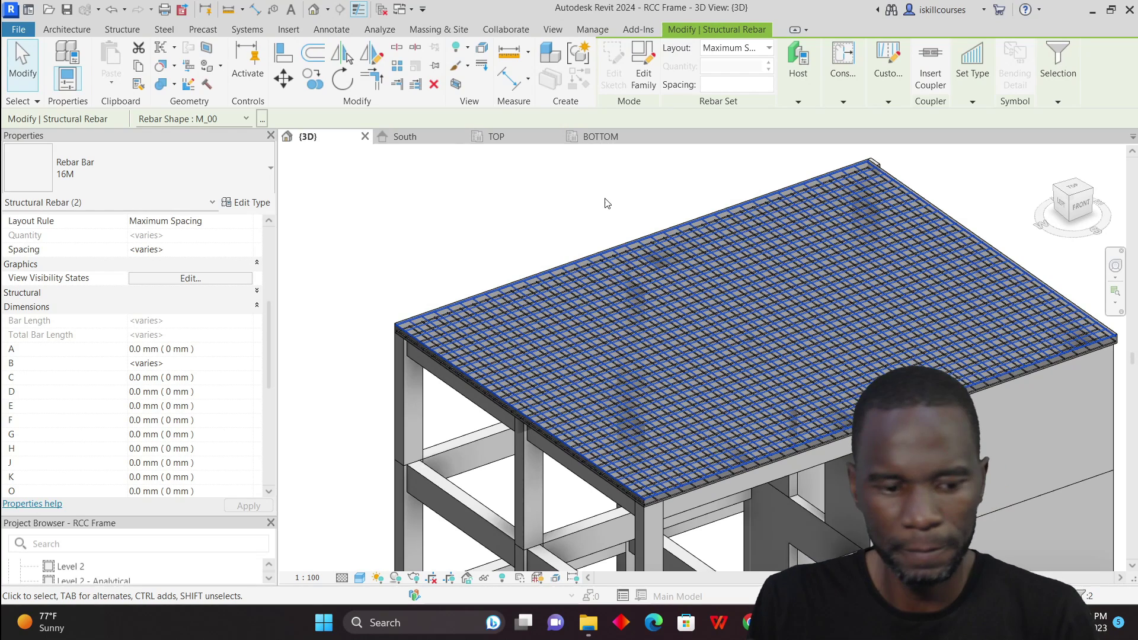
pyautogui.scroll(-10, 144, 388)
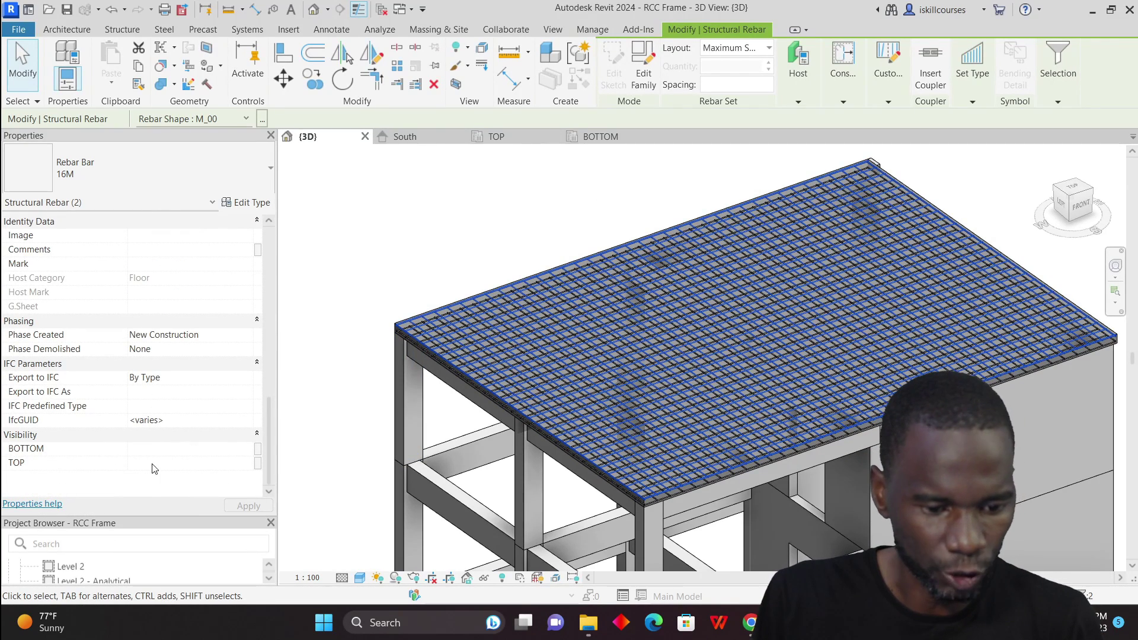
# Enter TOP in the TOP visibility parameter and apply it to the selected sets.
pyautogui.click(169, 463)
pyautogui.click(250, 465)
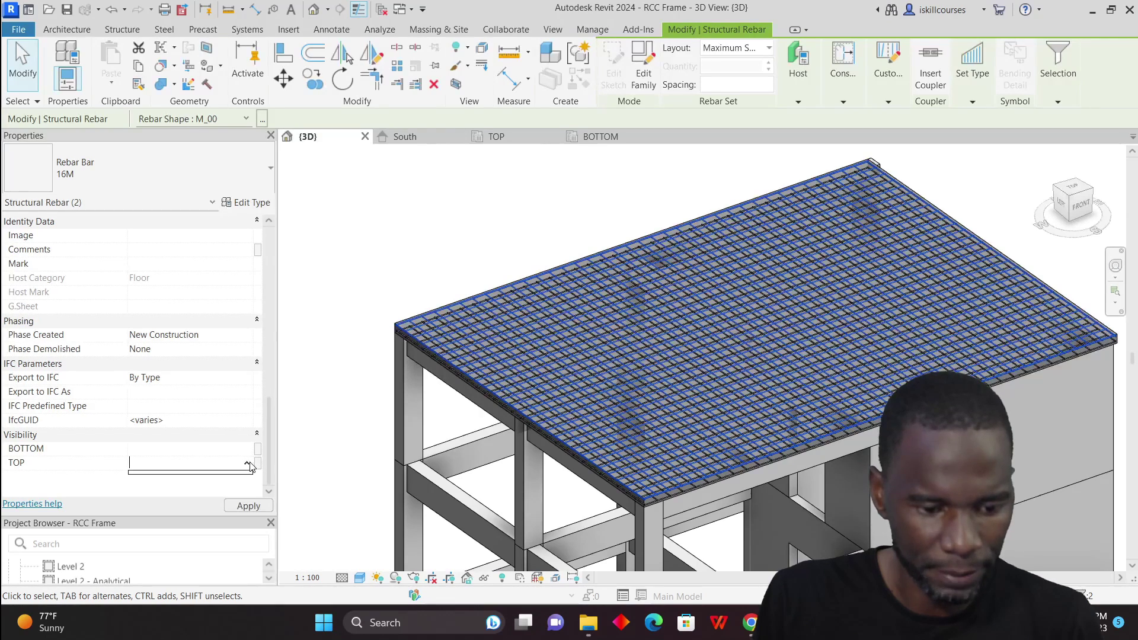
pyautogui.click(180, 463)
pyautogui.write('TOP')
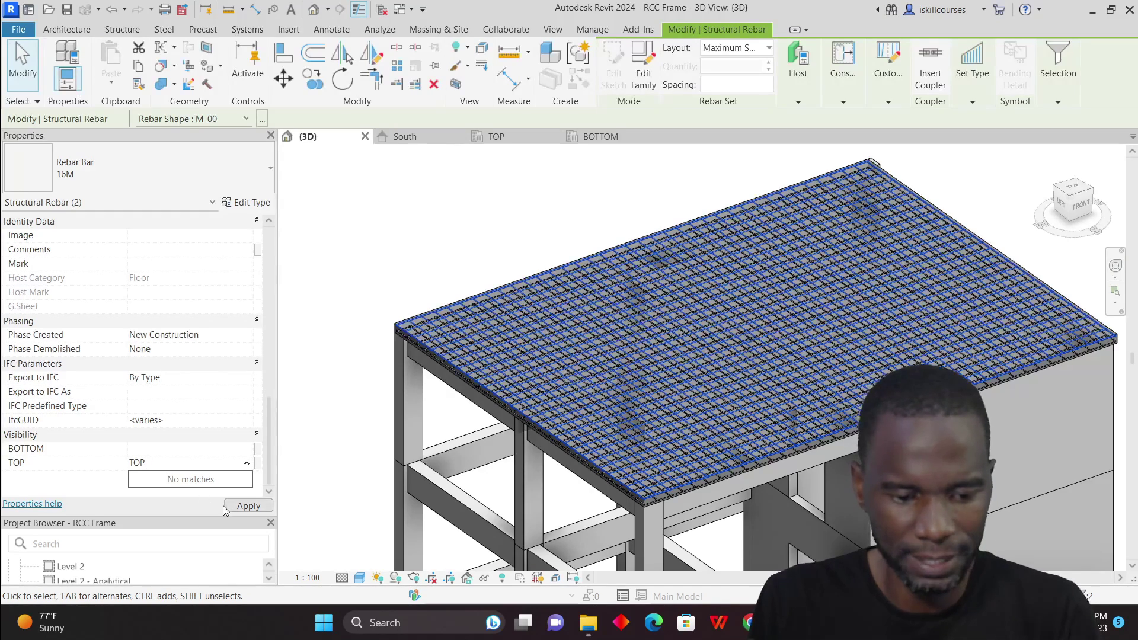
pyautogui.click(241, 507)
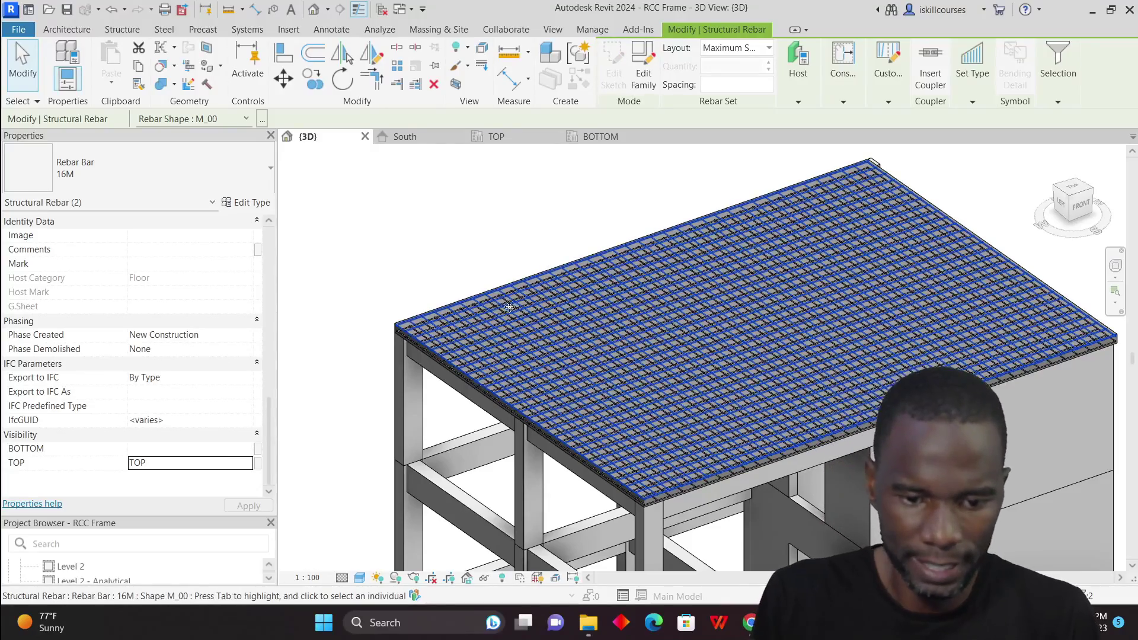
pyautogui.scroll(2, 401, 338)
pyautogui.scroll(5, 401, 338)
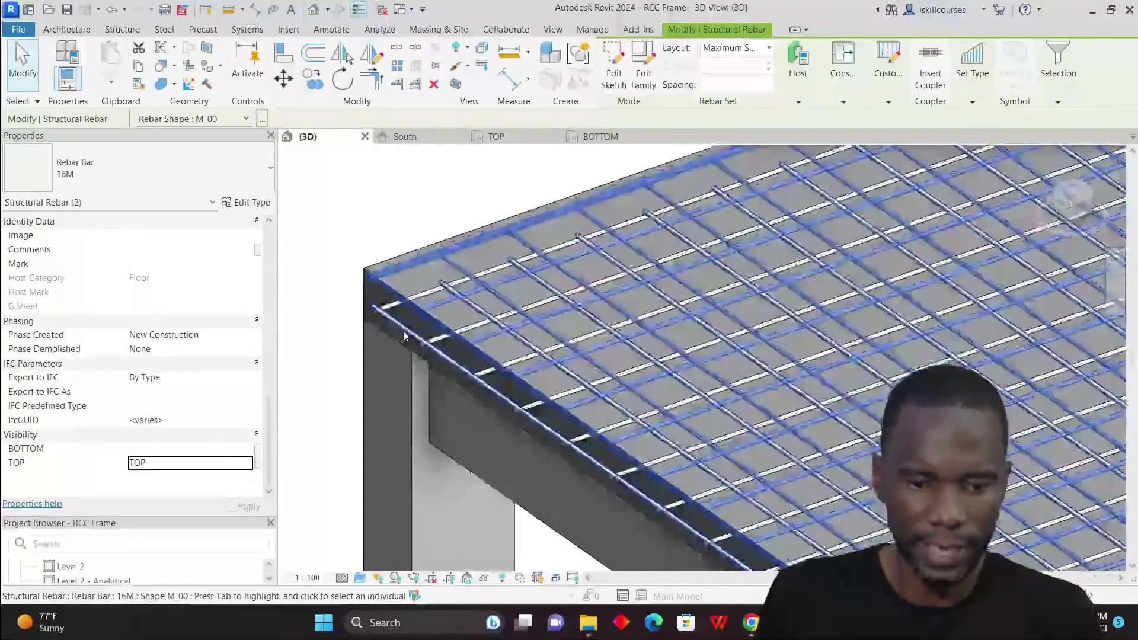
# Select the two bottom-layer 16M rebar sets.
pyautogui.click(494, 369)
pyautogui.scroll(-5, 340, 387)
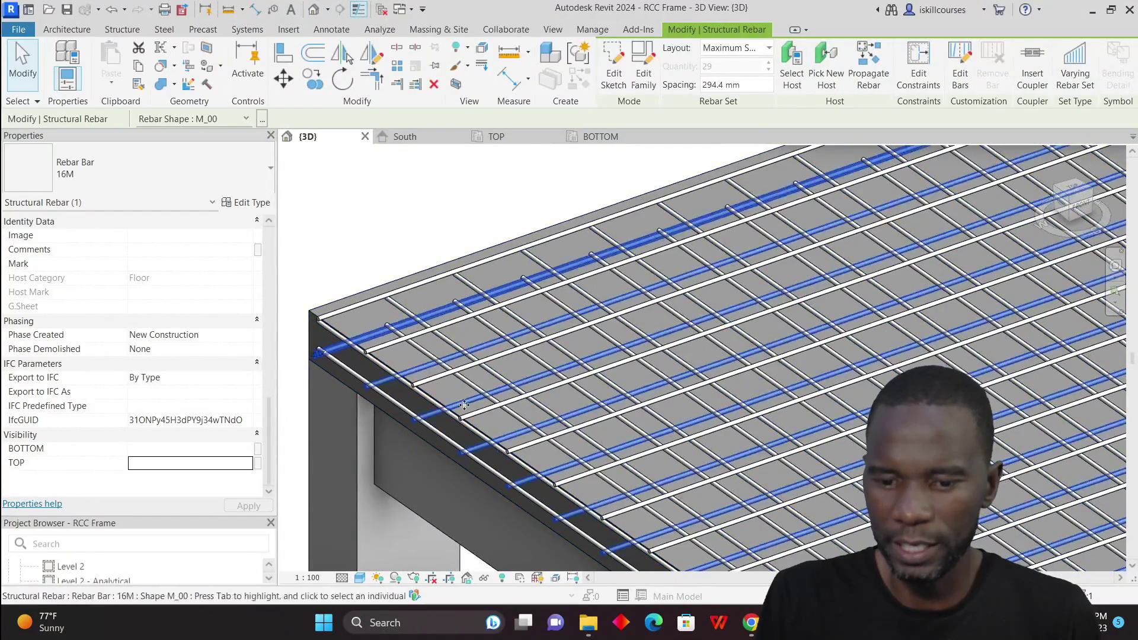
pyautogui.scroll(5, 407, 399)
pyautogui.scroll(1, 407, 396)
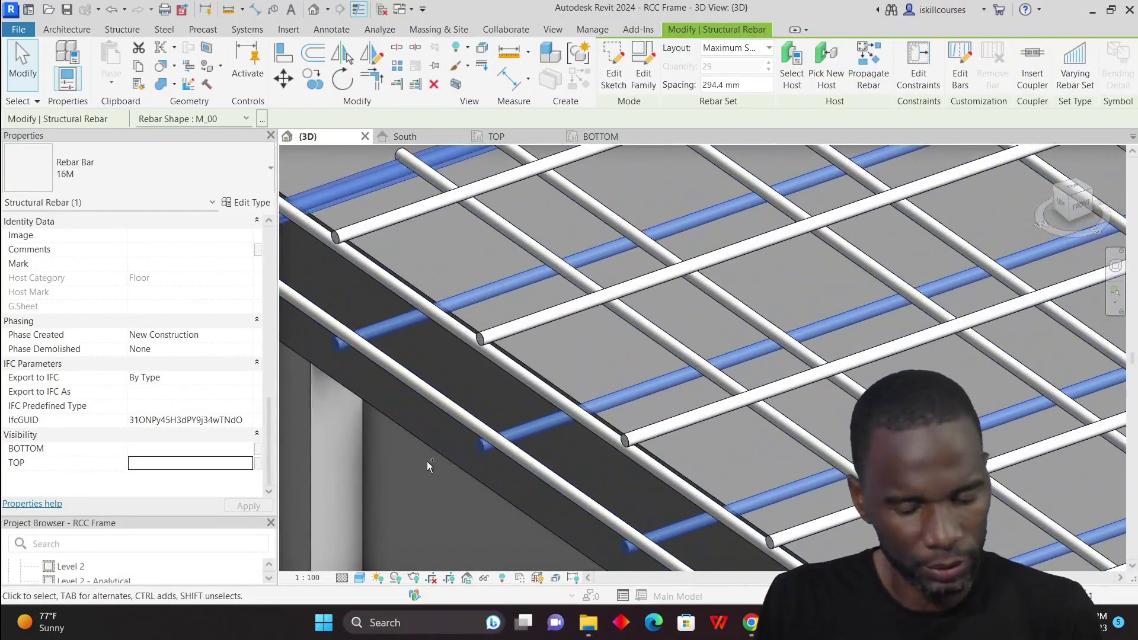
pyautogui.keyDown('ctrl'); pyautogui.click(441, 407); pyautogui.keyUp('ctrl')
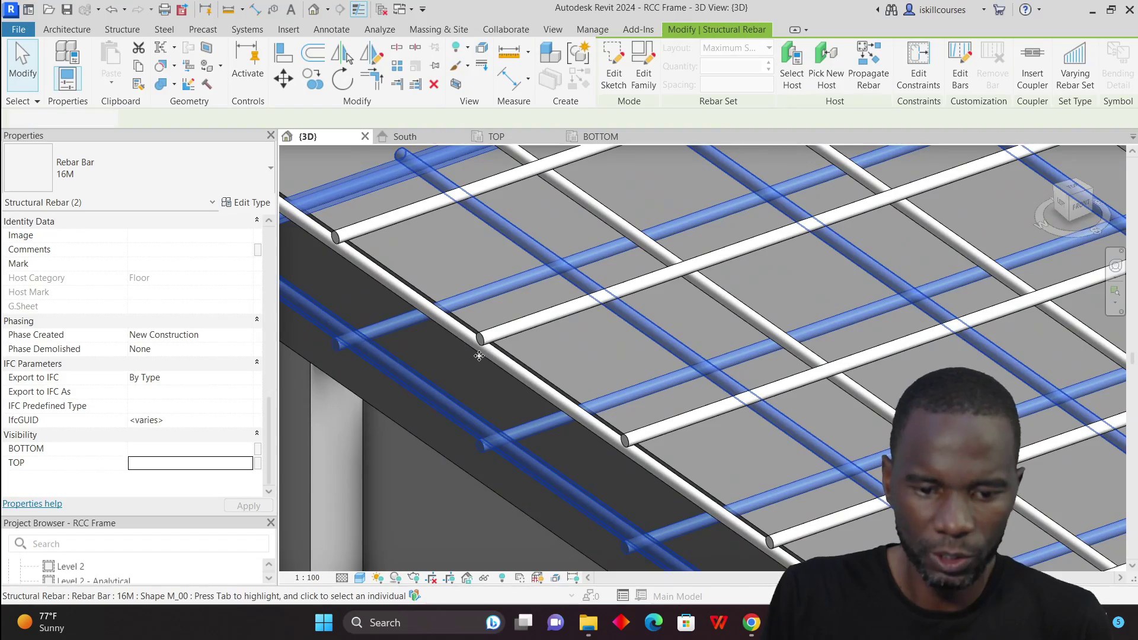
pyautogui.scroll(-5, 480, 356)
pyautogui.scroll(-2, 587, 556)
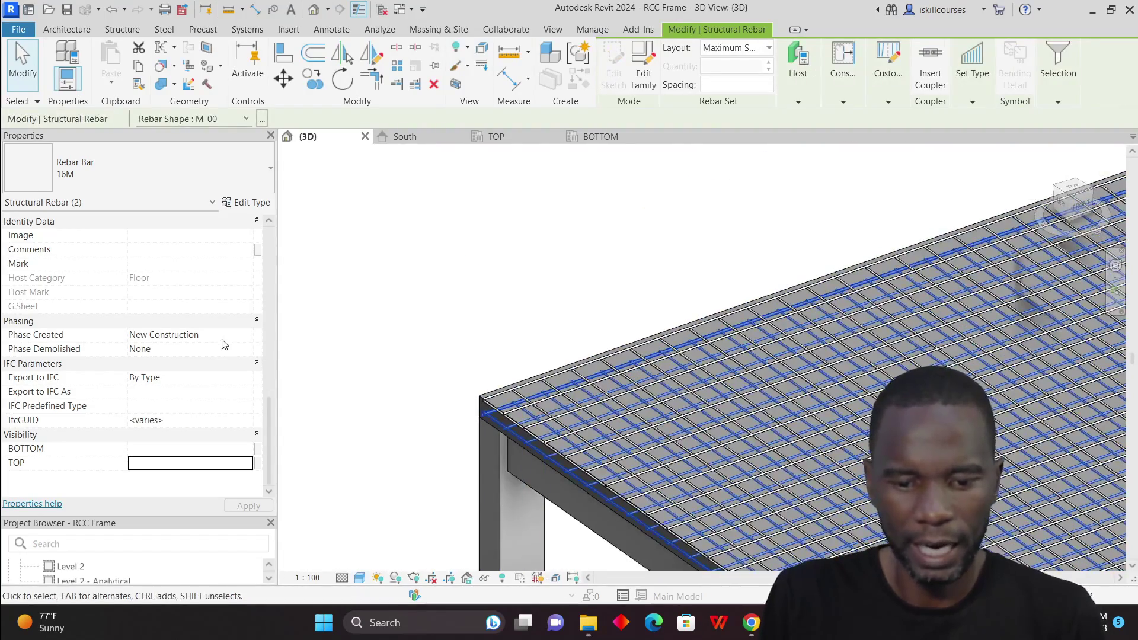
pyautogui.scroll(-4, 439, 305)
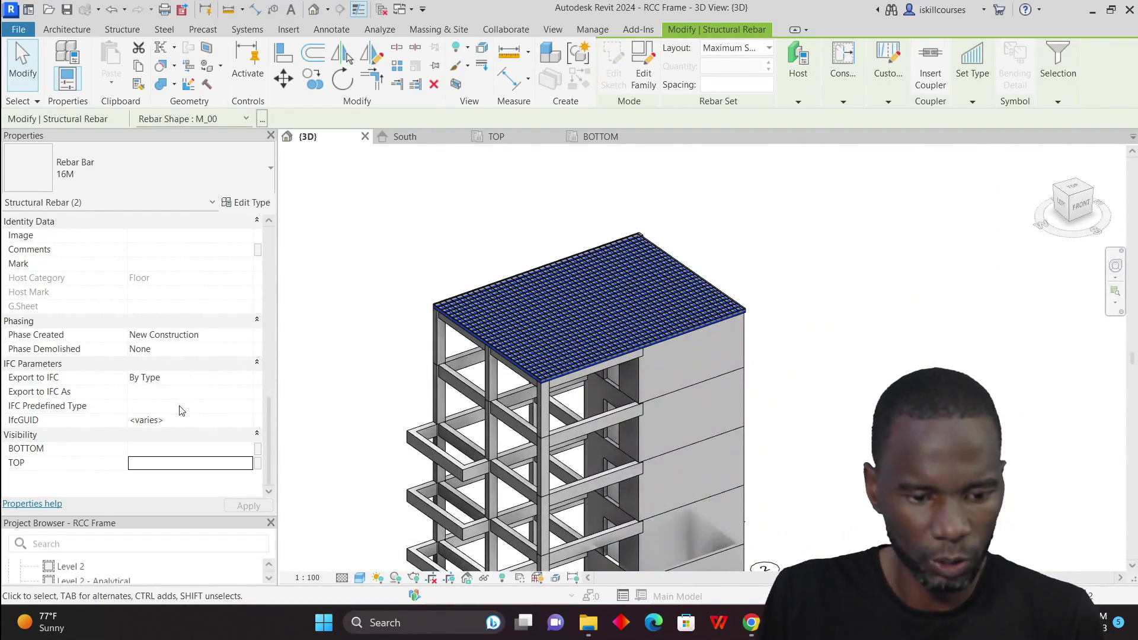
# Enter BOTTOM in the BOTTOM visibility parameter, fixing the stray character, and apply it.
pyautogui.click(188, 449)
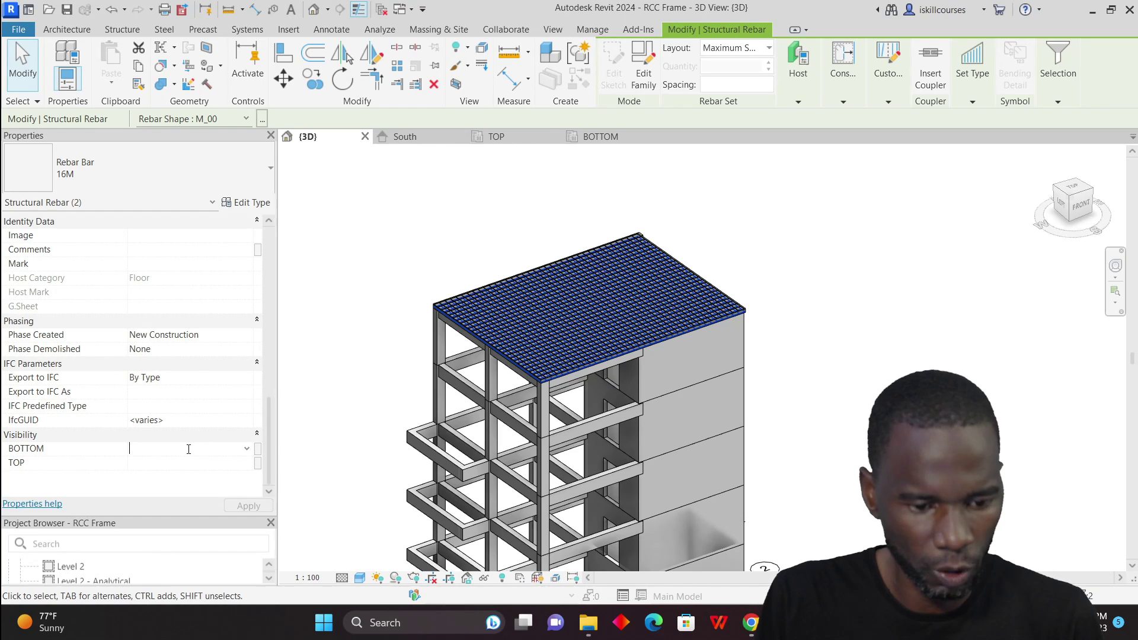
pyautogui.click(248, 450)
pyautogui.click(192, 447)
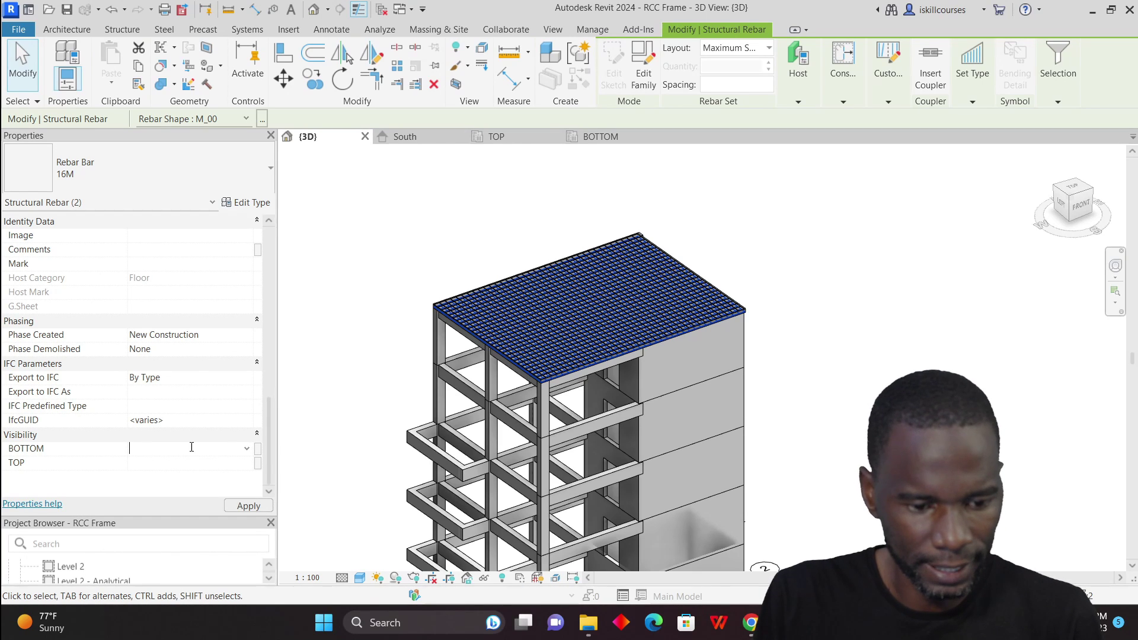
pyautogui.write('BOTTOM')
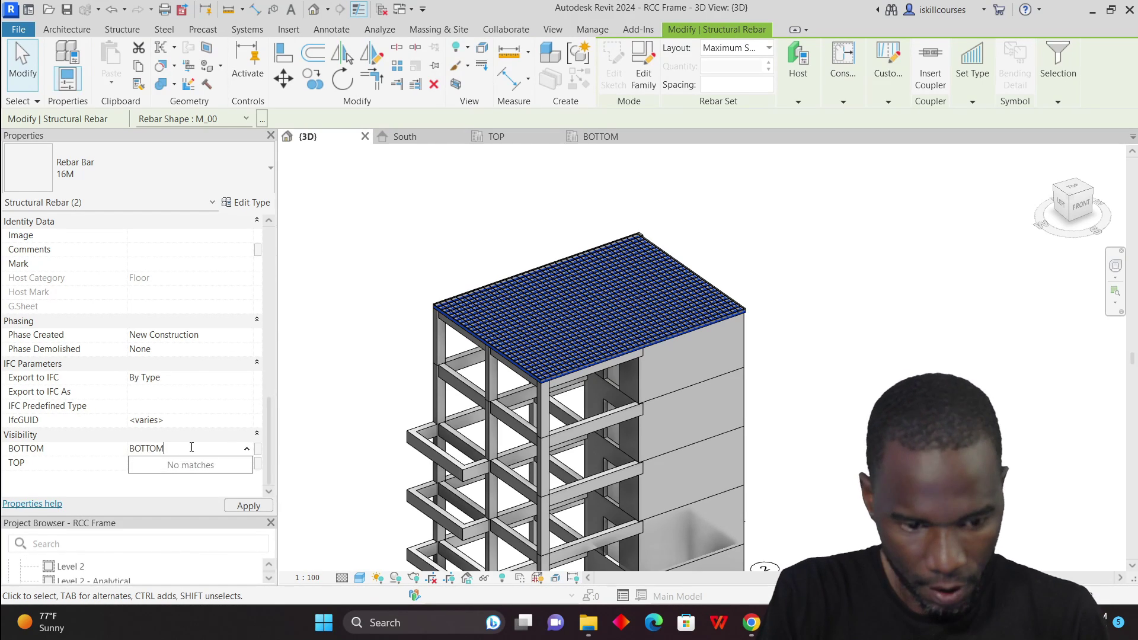
pyautogui.write('\\')
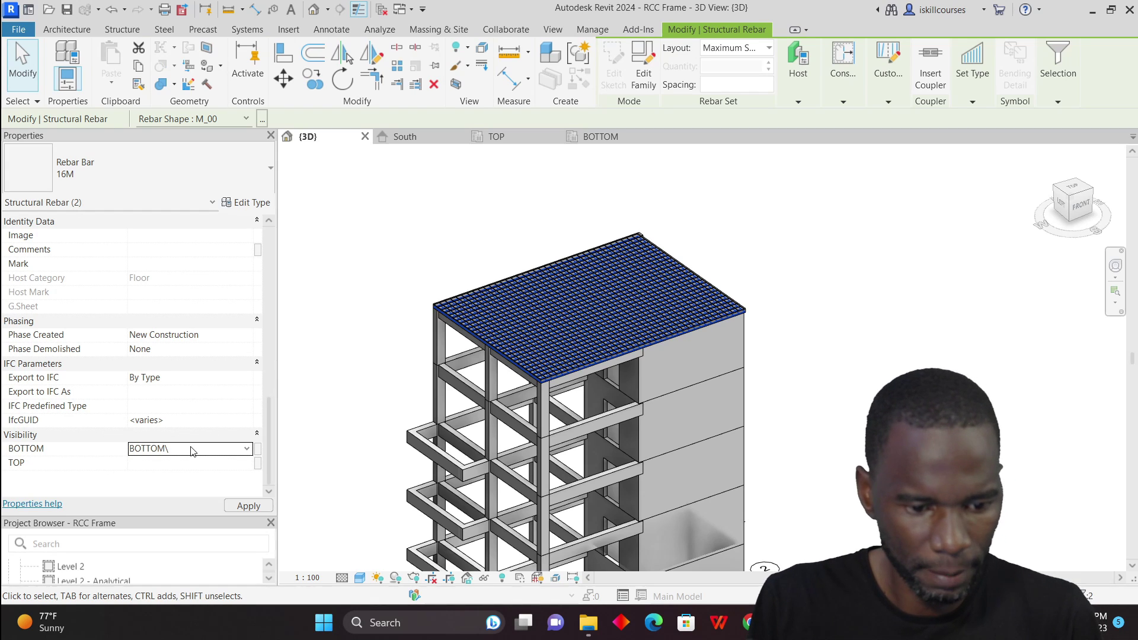
pyautogui.press('Return')
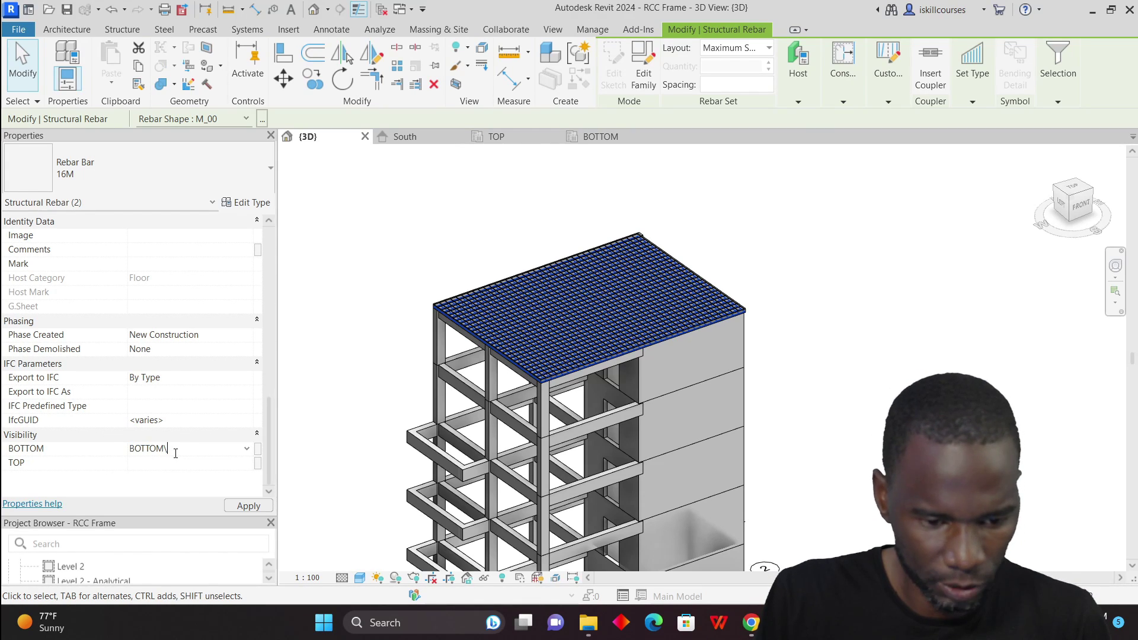
pyautogui.press('BackSpace')
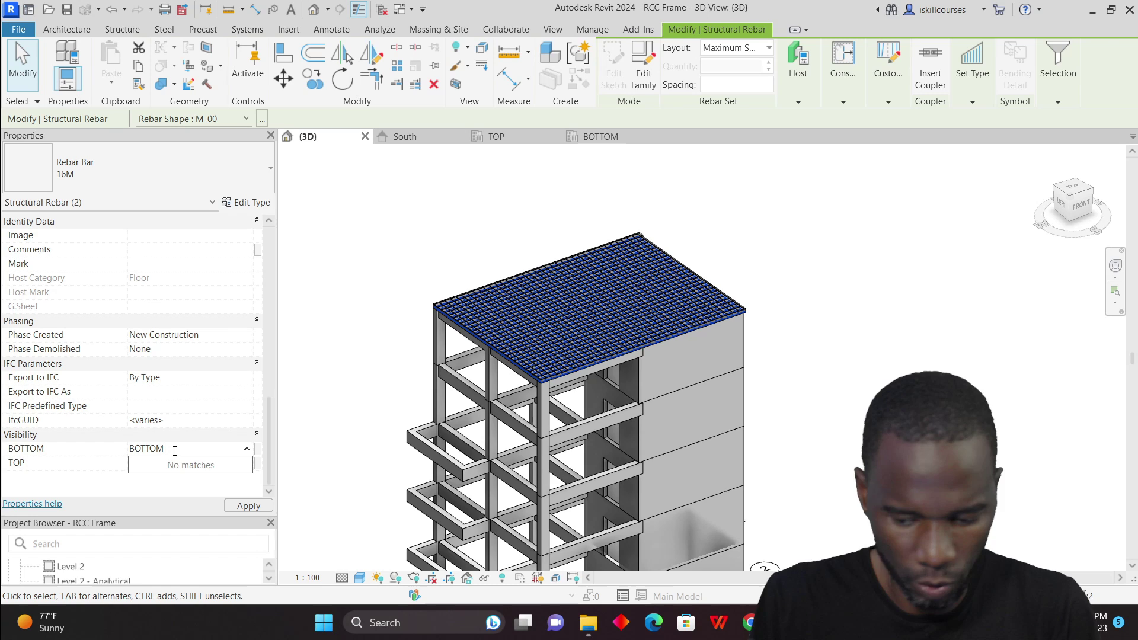
pyautogui.press('Return')
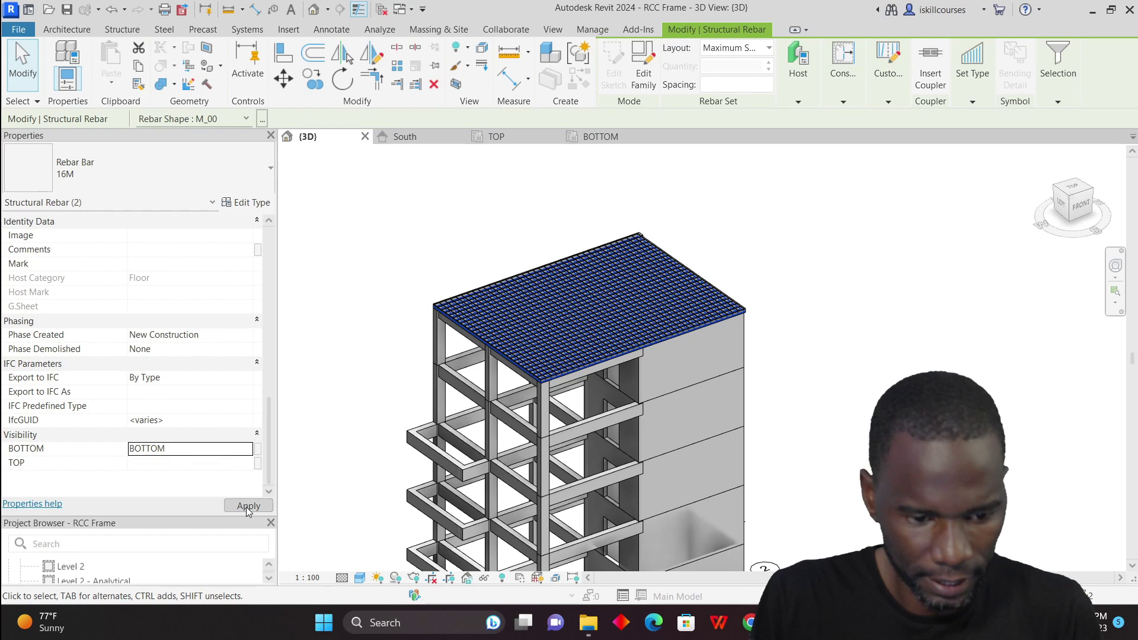
pyautogui.click(248, 507)
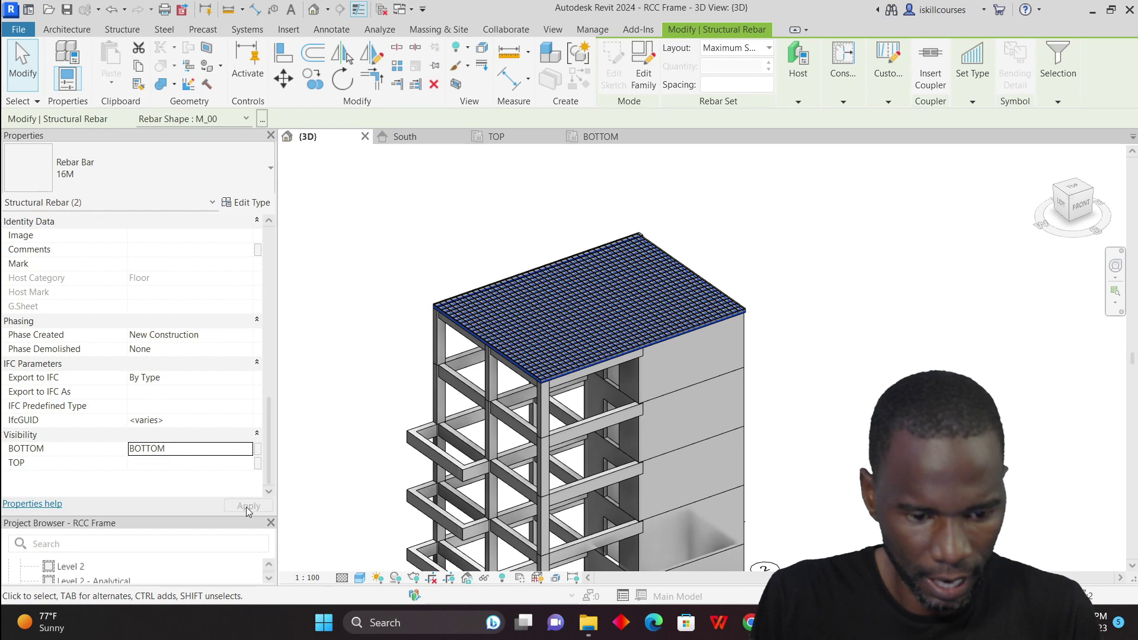
# Deselect the rebar sets, review the roof slab rebar in 3D, and switch to the View ribbon.
pyautogui.click(866, 365)
pyautogui.scroll(5, 471, 355)
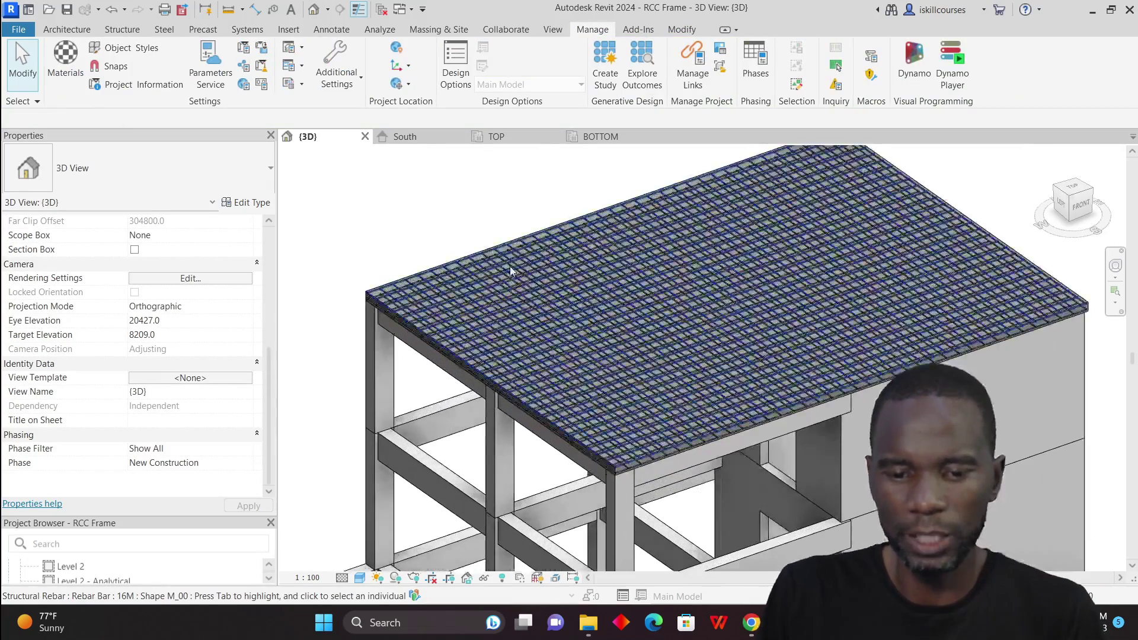
pyautogui.scroll(-5, 463, 378)
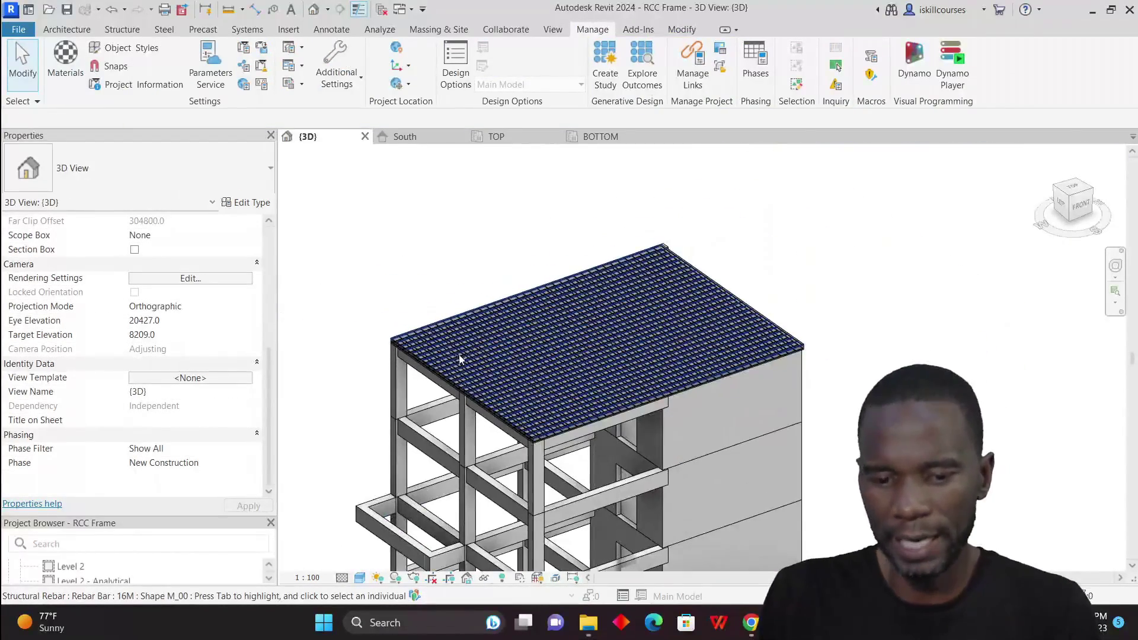
pyautogui.scroll(3, 504, 396)
pyautogui.scroll(-2, 462, 358)
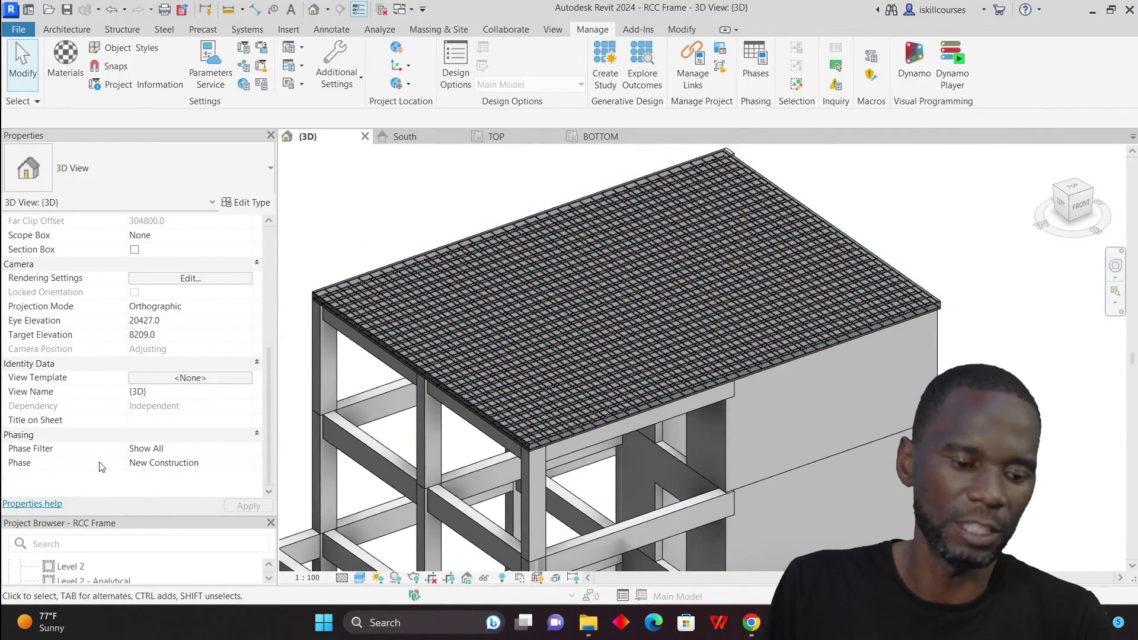
pyautogui.scroll(-2, 713, 321)
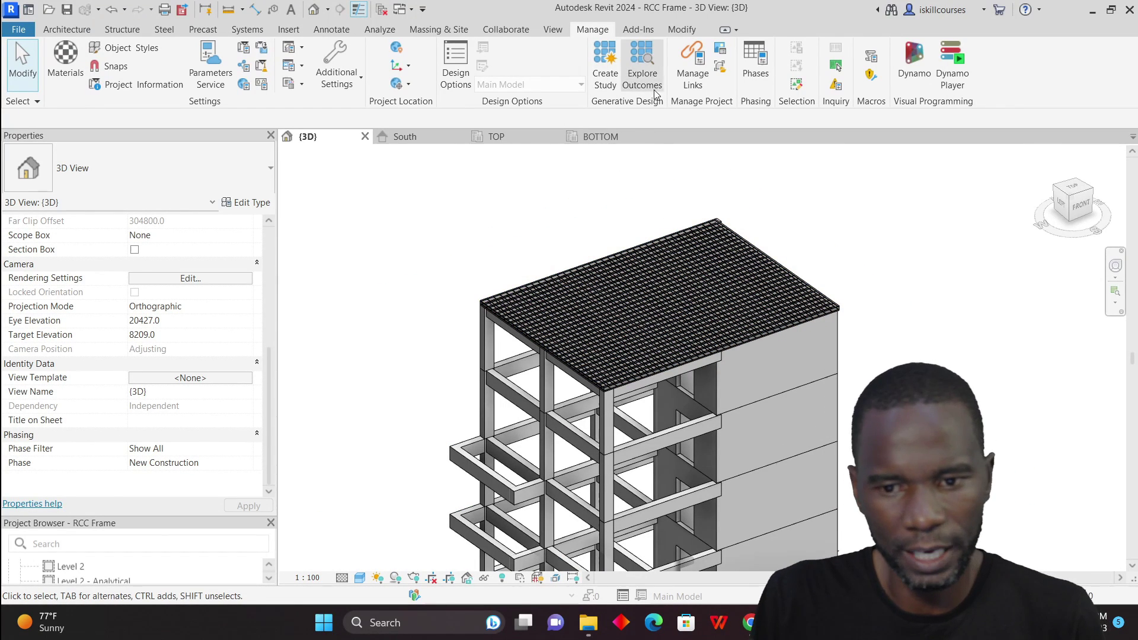
pyautogui.click(553, 31)
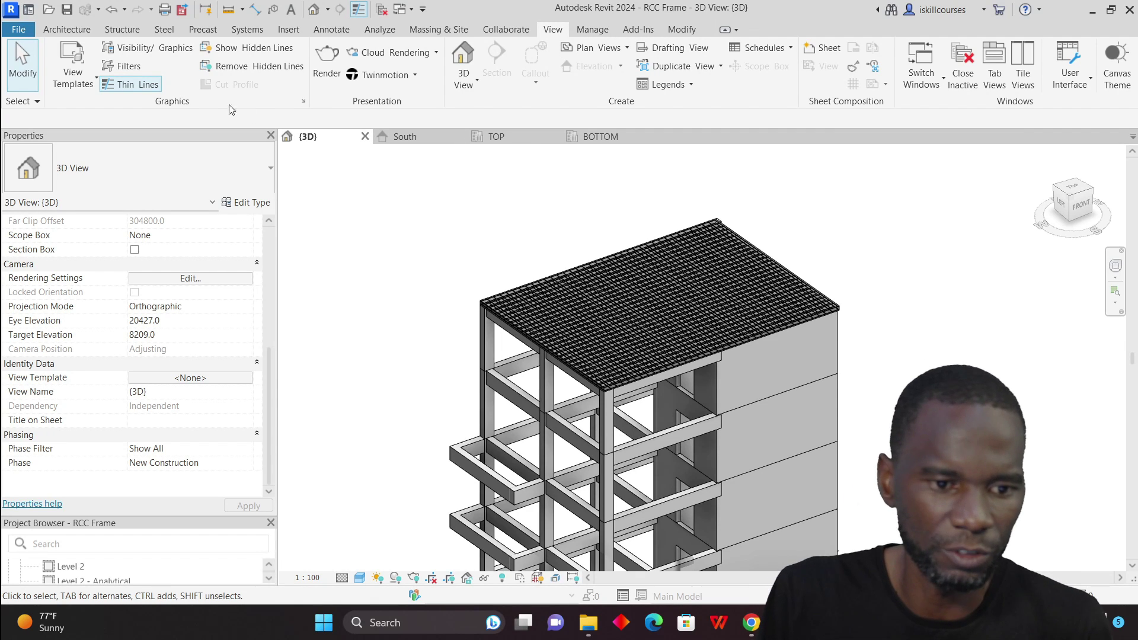
# From the 3D view's Filters tab, create a new rule-based filter named TOP.
pyautogui.click(148, 48)
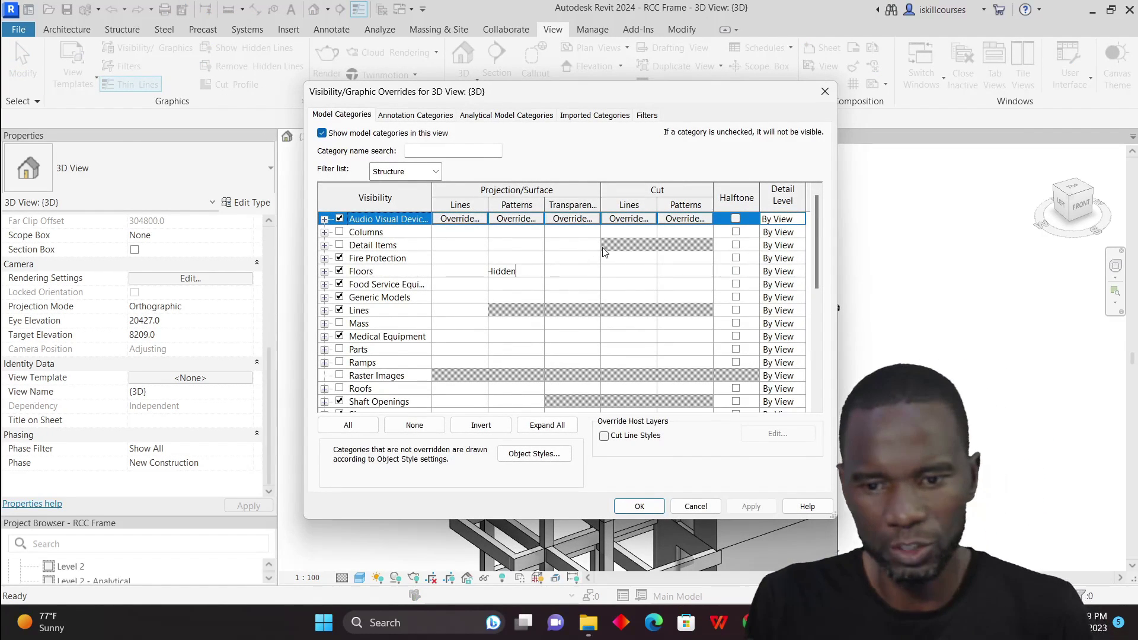
pyautogui.click(647, 115)
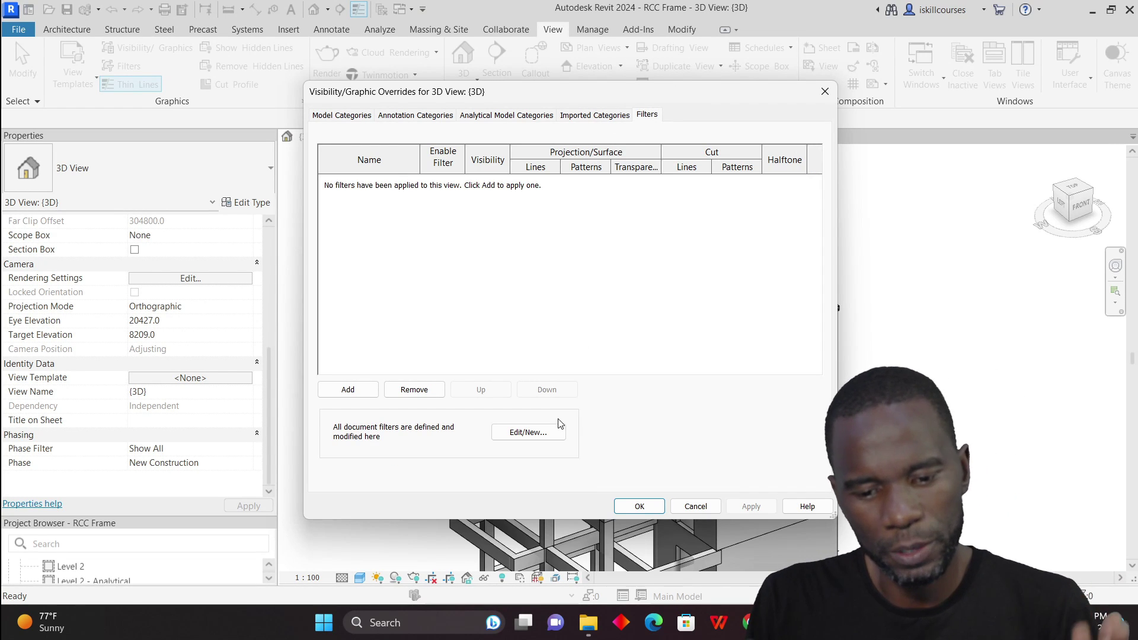
pyautogui.click(527, 435)
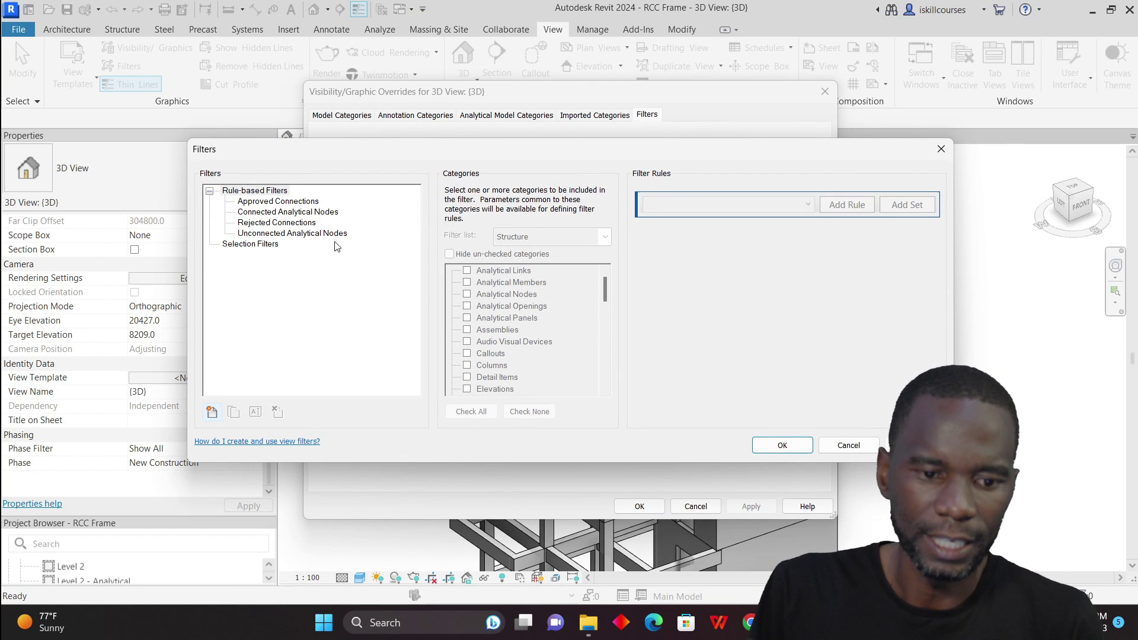
pyautogui.click(212, 412)
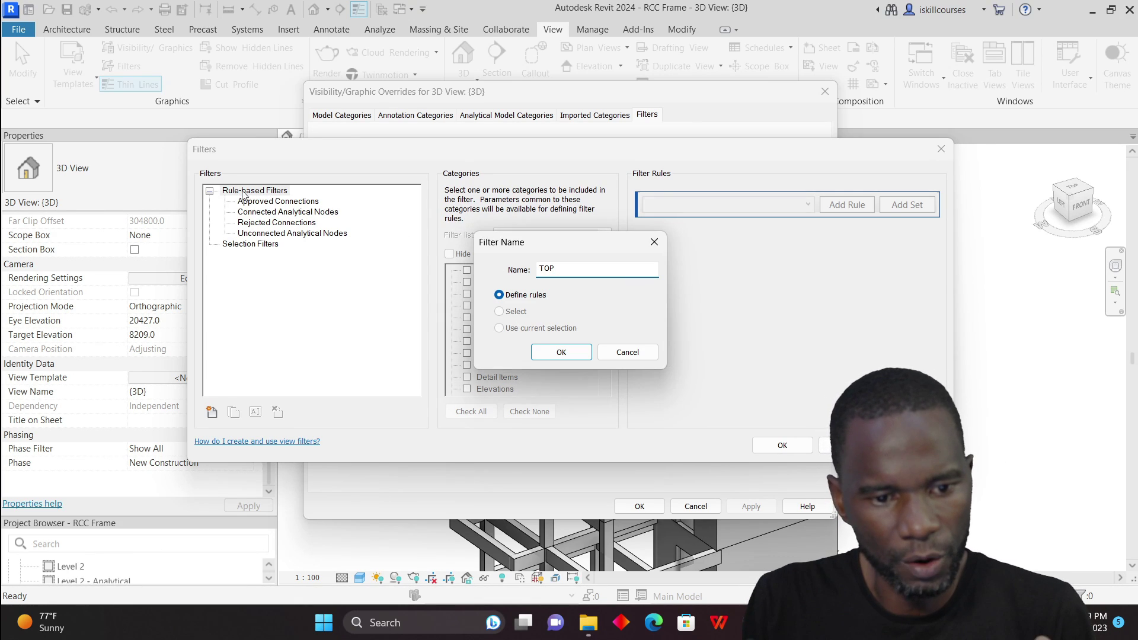
pyautogui.click(573, 358)
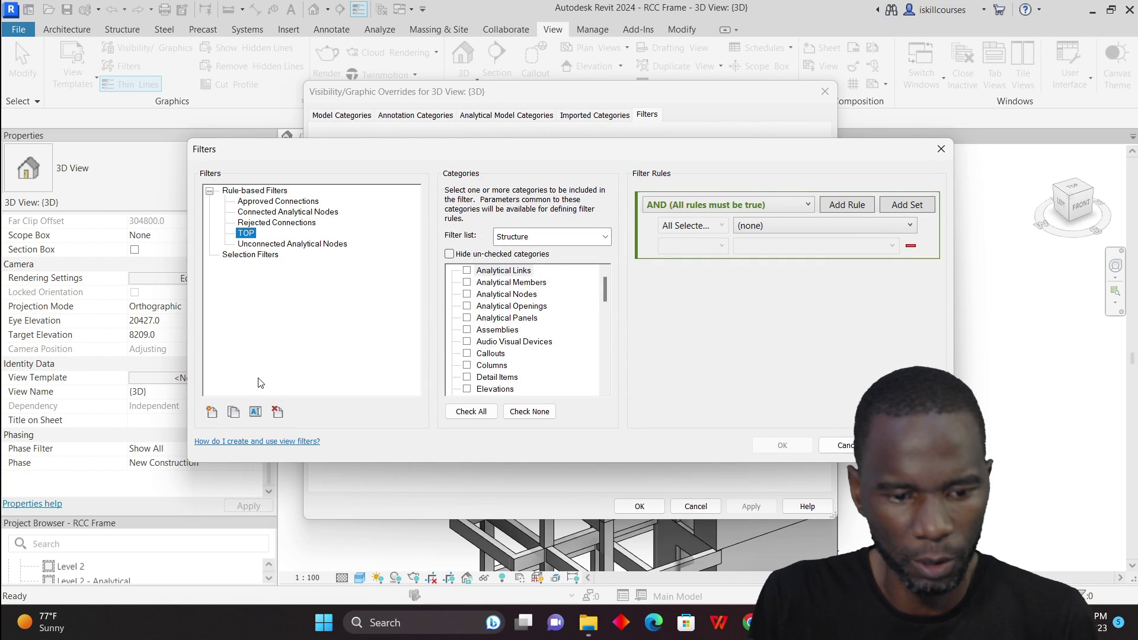
# Check Structural Rebar in the TOP filter's category list.
pyautogui.click(604, 239)
pyautogui.click(604, 239)
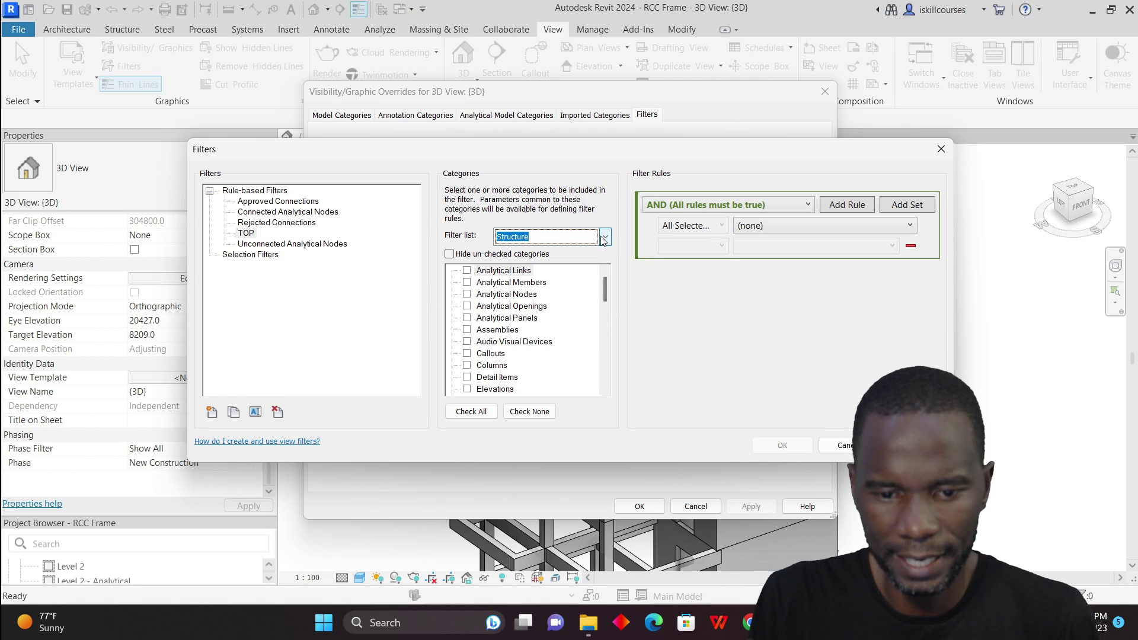
pyautogui.scroll(-20, 529, 378)
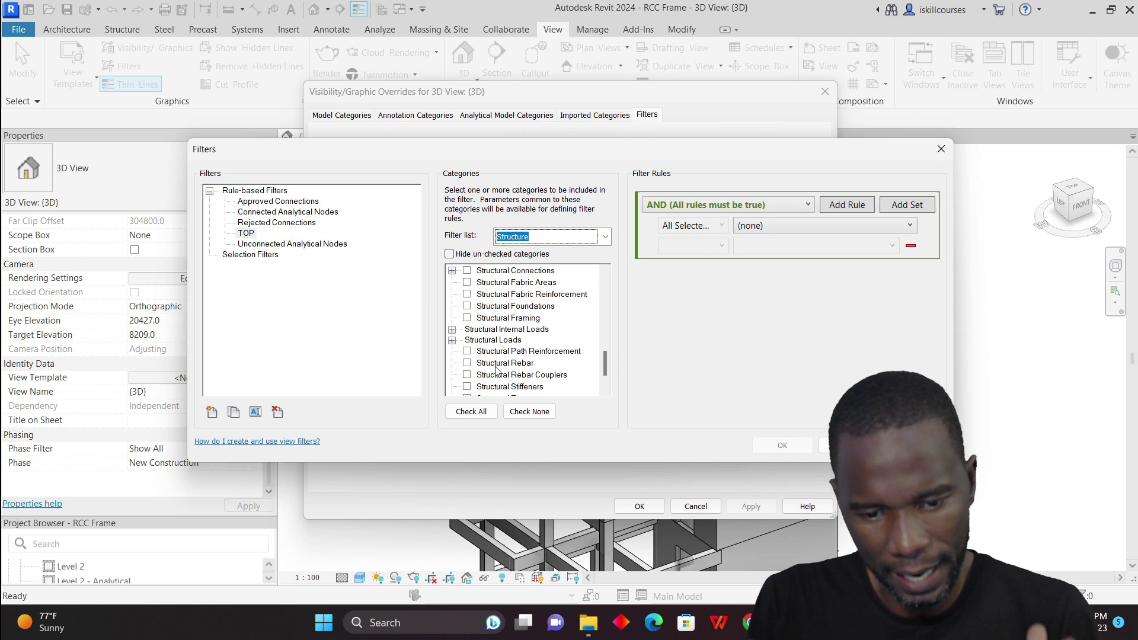
pyautogui.click(468, 364)
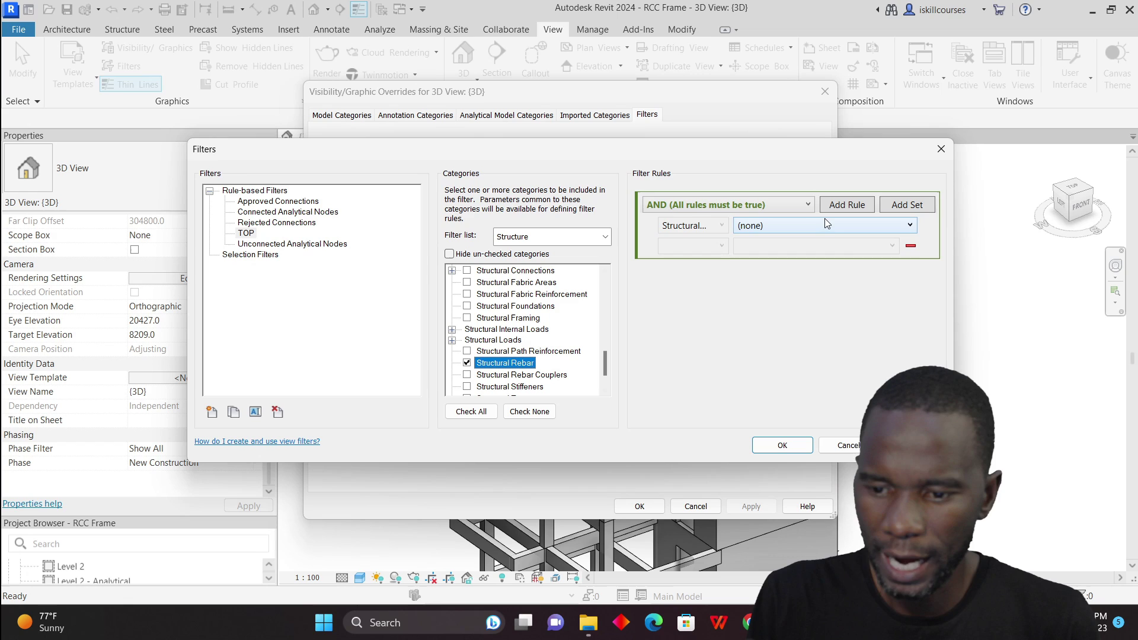
# Base the TOP filter's rule on the TOP parameter.
pyautogui.click(910, 226)
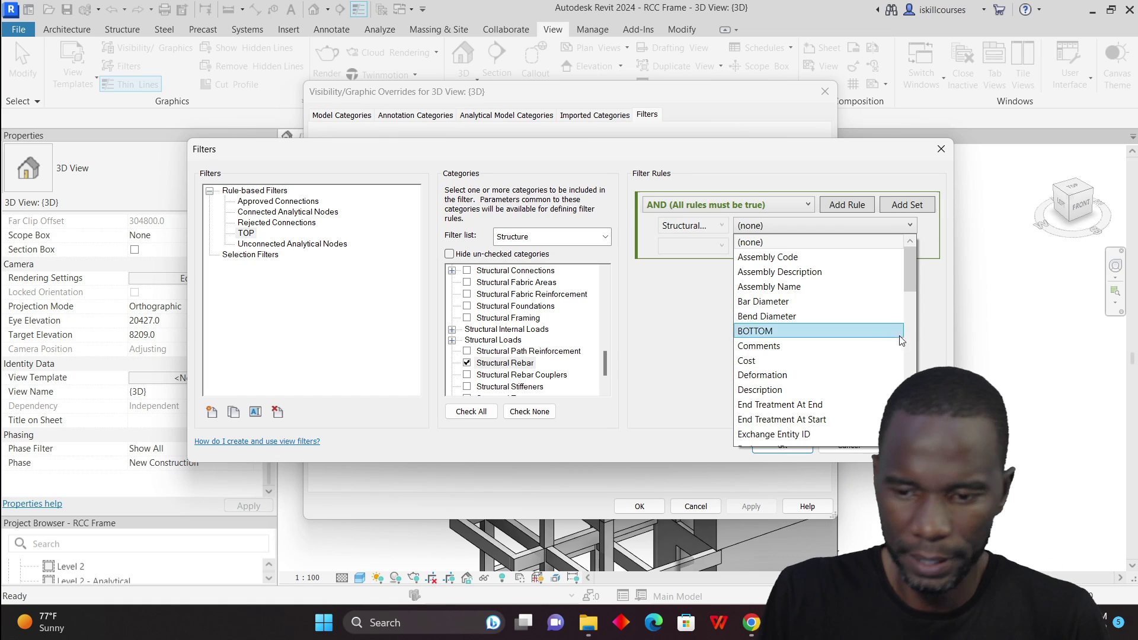
pyautogui.scroll(-5, 795, 335)
pyautogui.scroll(5, 797, 340)
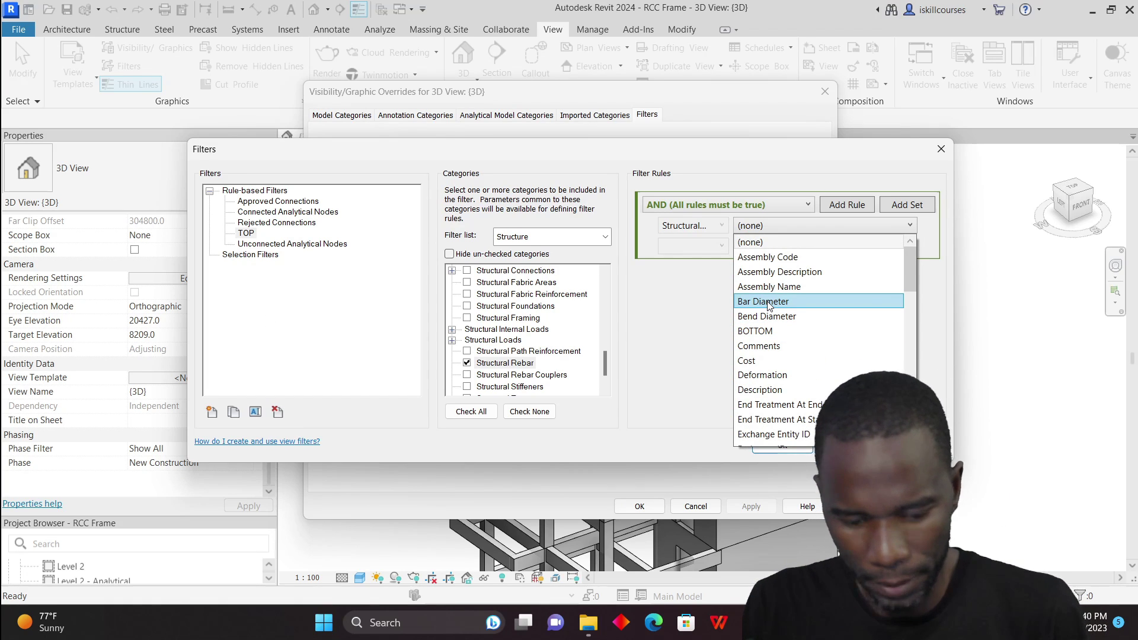
pyautogui.scroll(-9, 780, 356)
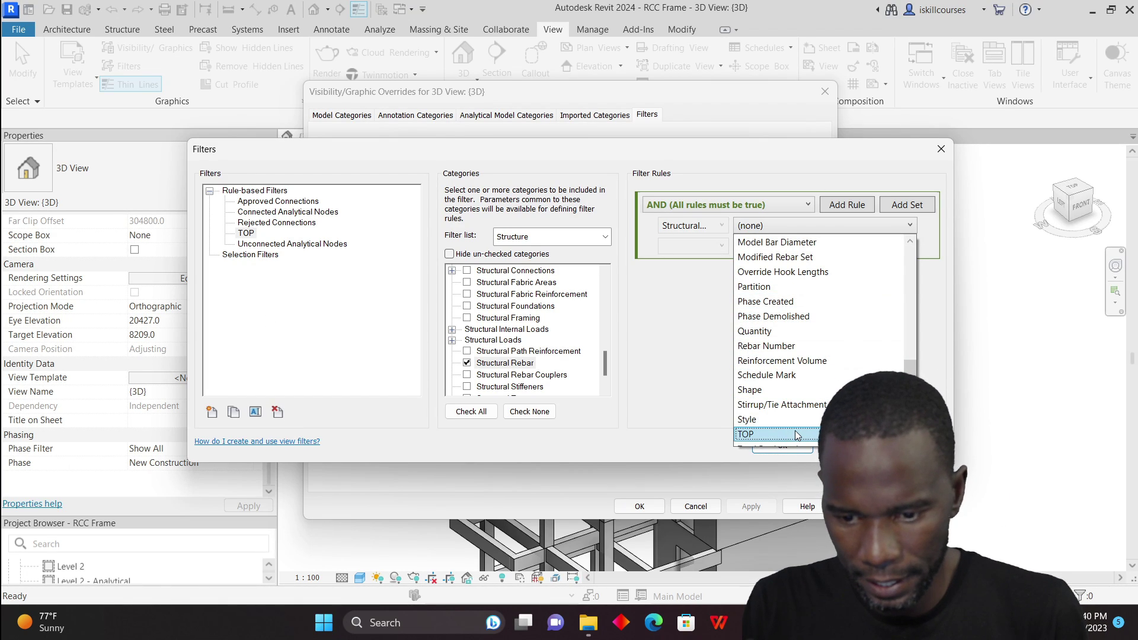
pyautogui.click(681, 456)
pyautogui.click(901, 227)
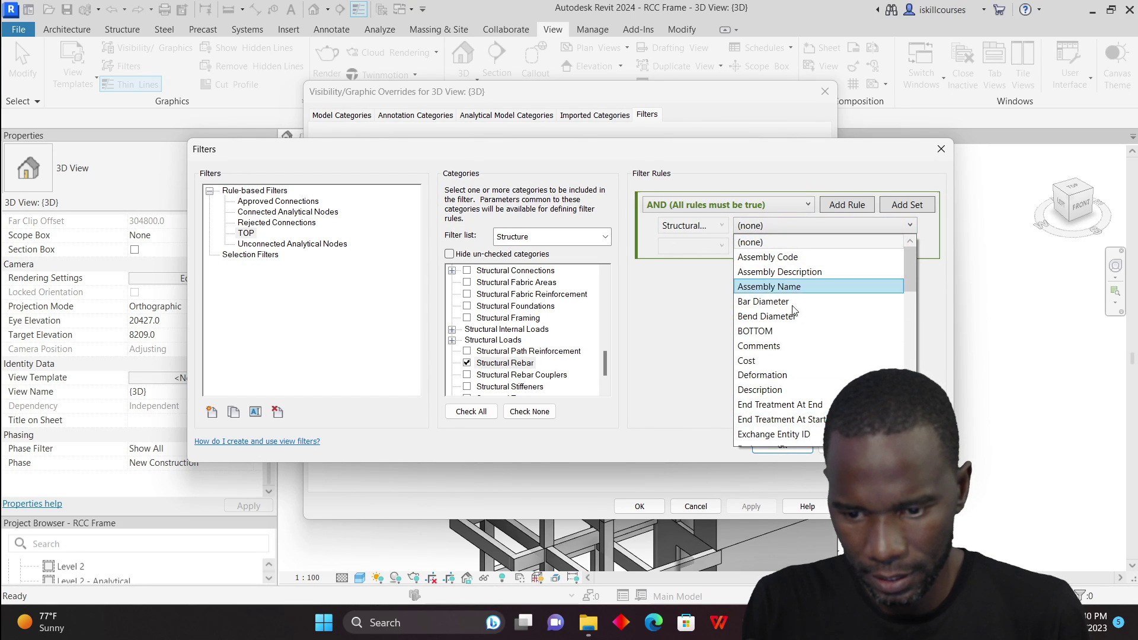
pyautogui.scroll(-8, 827, 325)
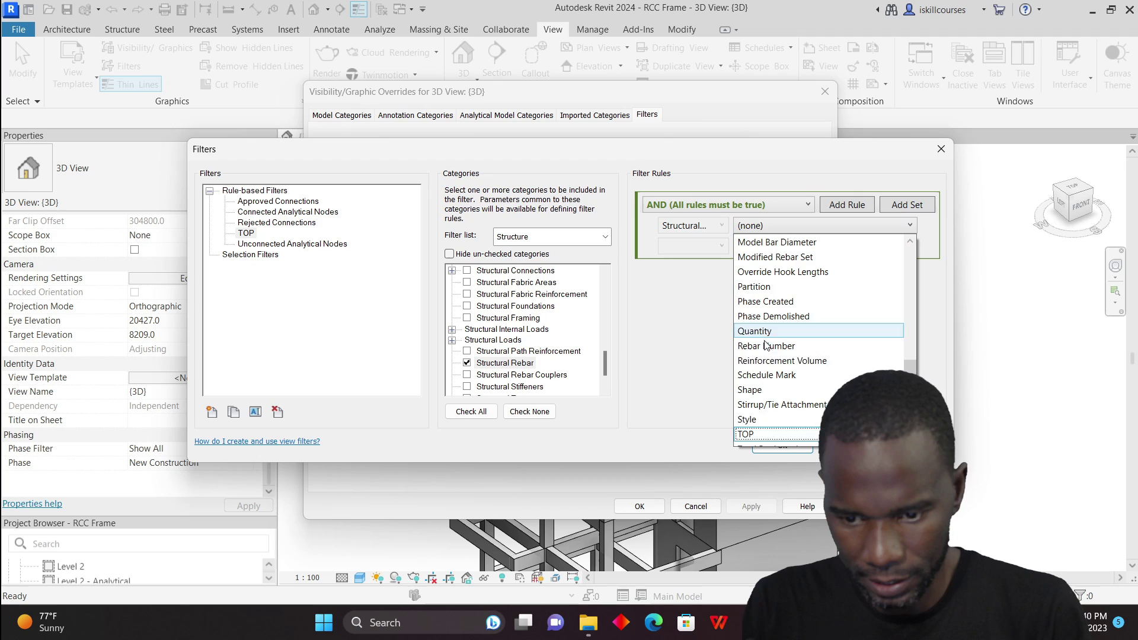
pyautogui.click(768, 434)
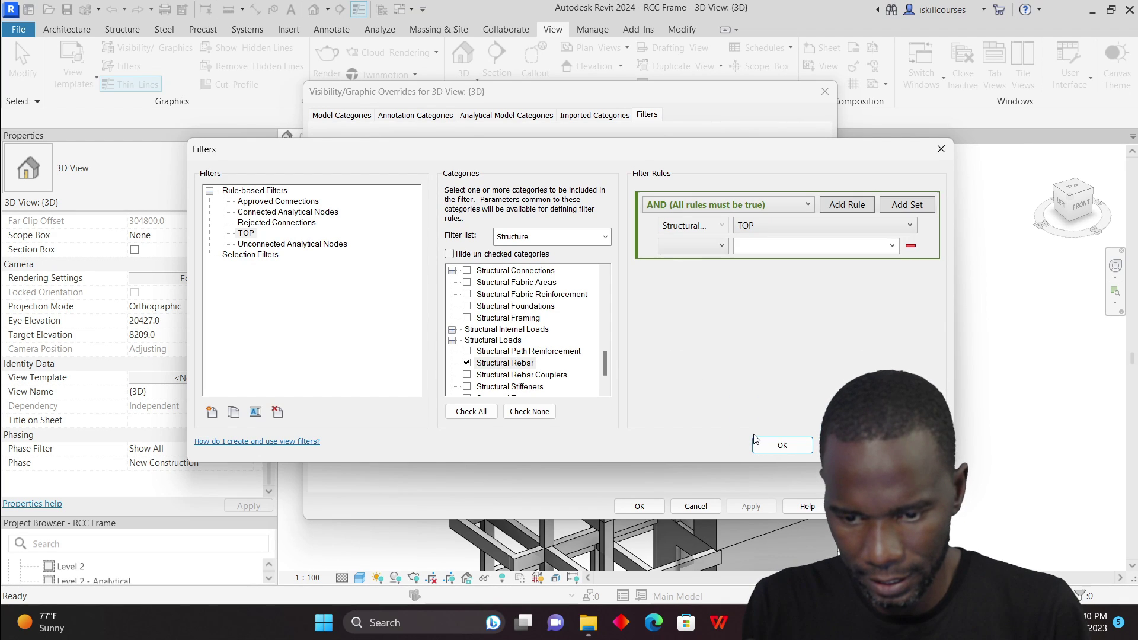
# Set the rule to equals with value TOP and save the filter.
pyautogui.click(721, 246)
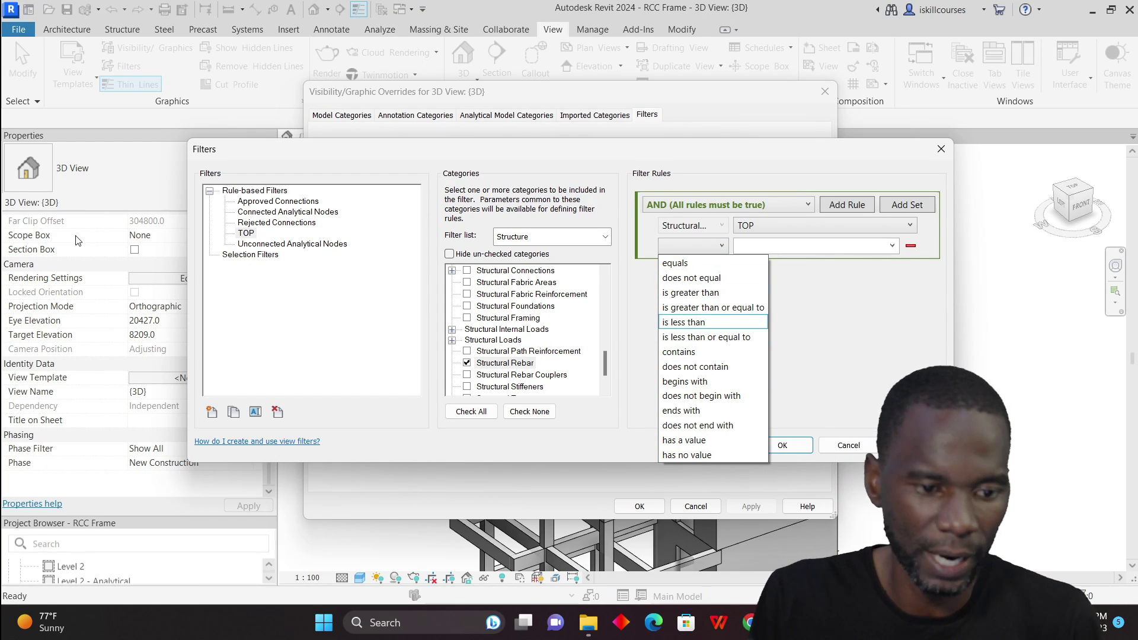
pyautogui.click(676, 263)
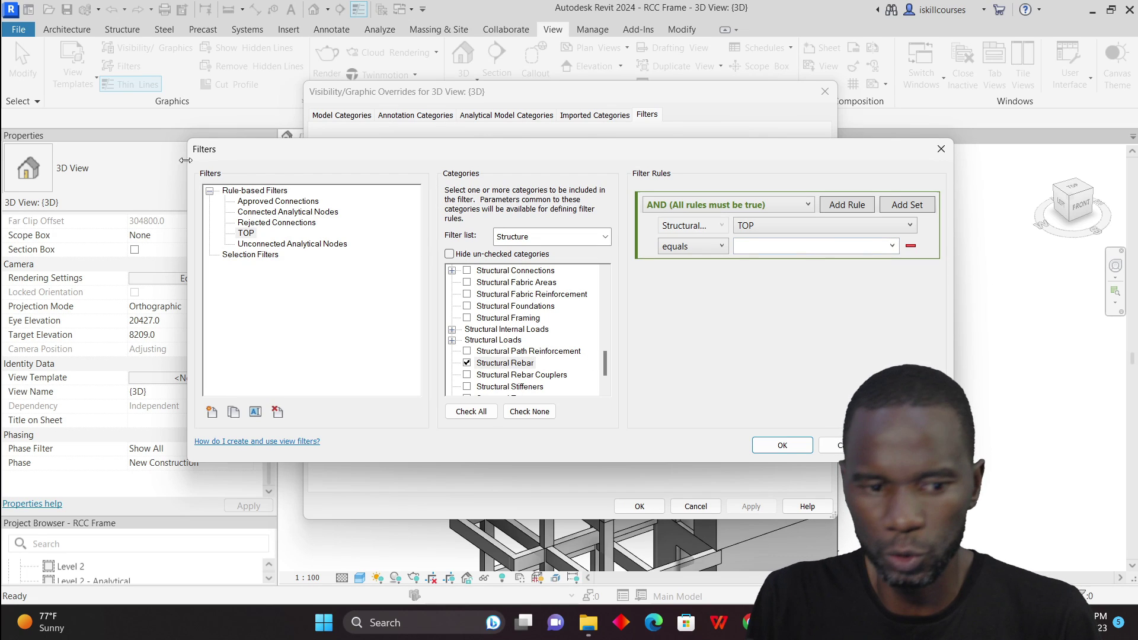
pyautogui.click(893, 246)
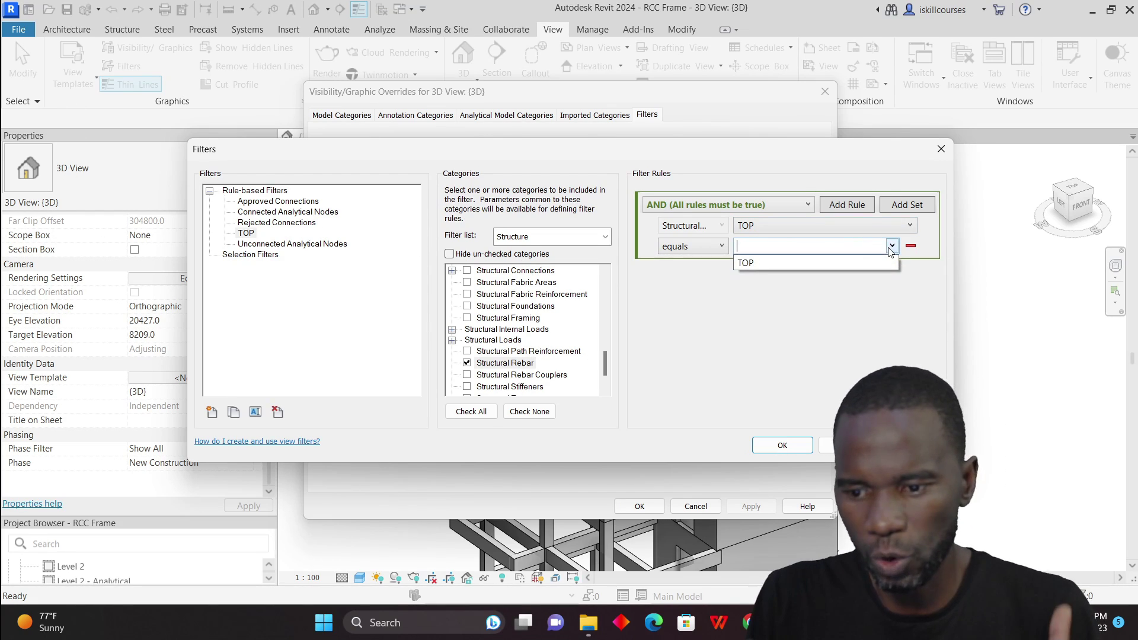
pyautogui.click(750, 265)
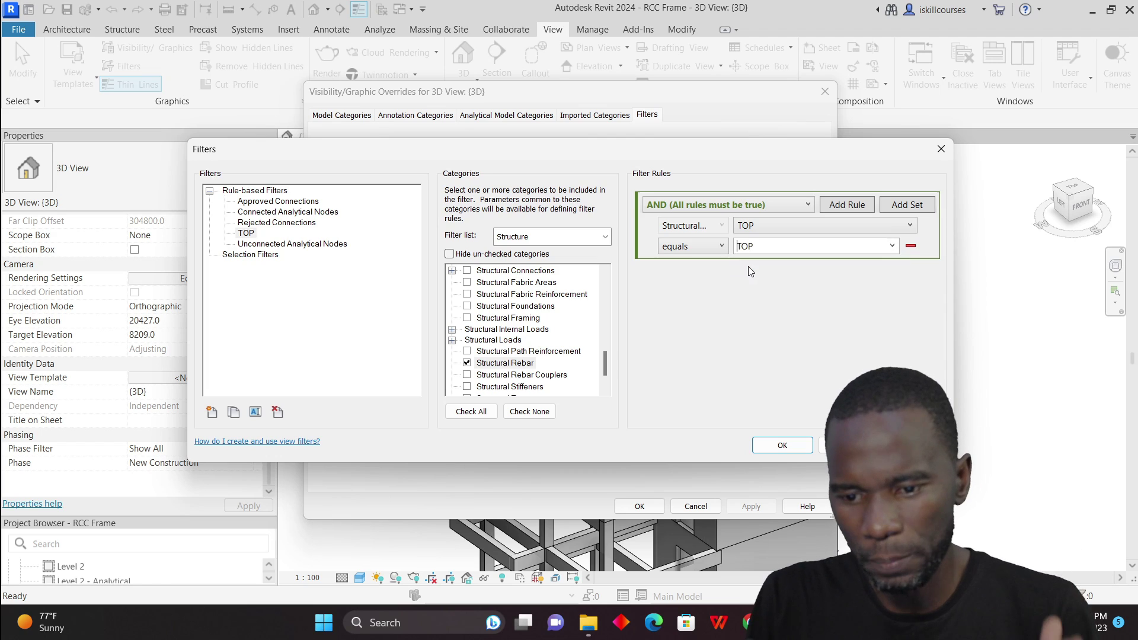
pyautogui.press('Tab')
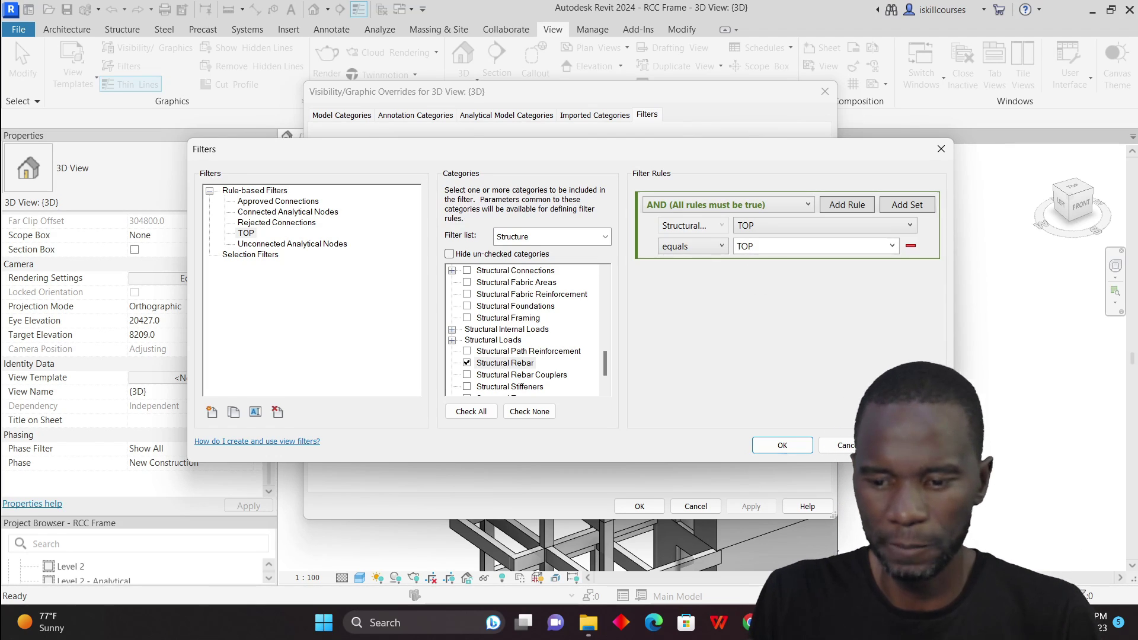
pyautogui.click(779, 449)
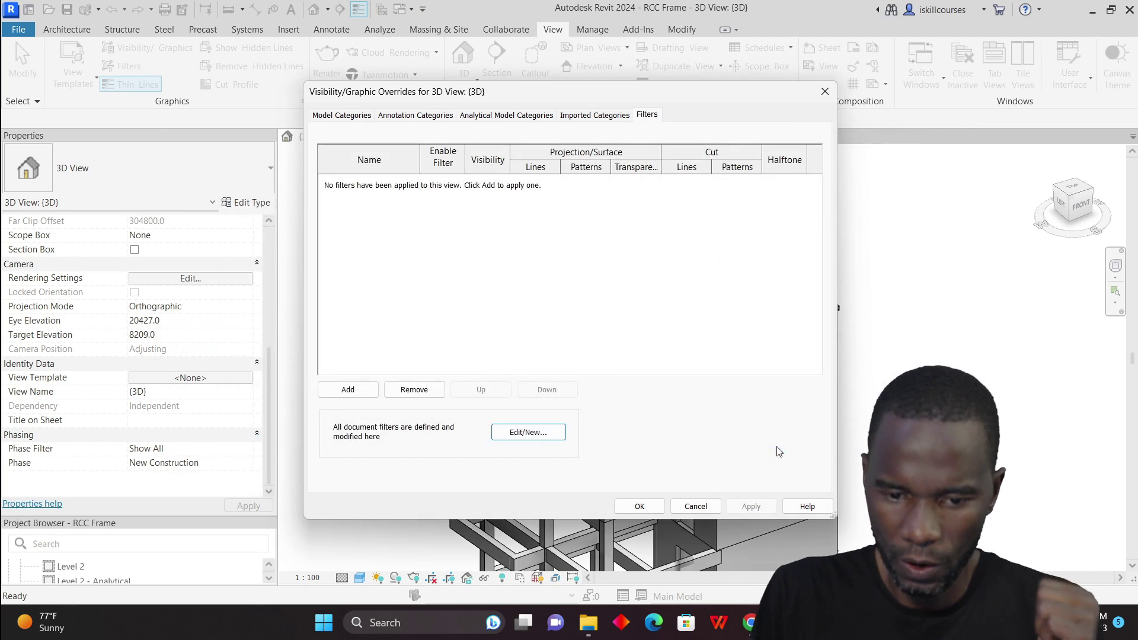
# Duplicate the TOP filter and rename the copy to BOTTOM.
pyautogui.click(529, 434)
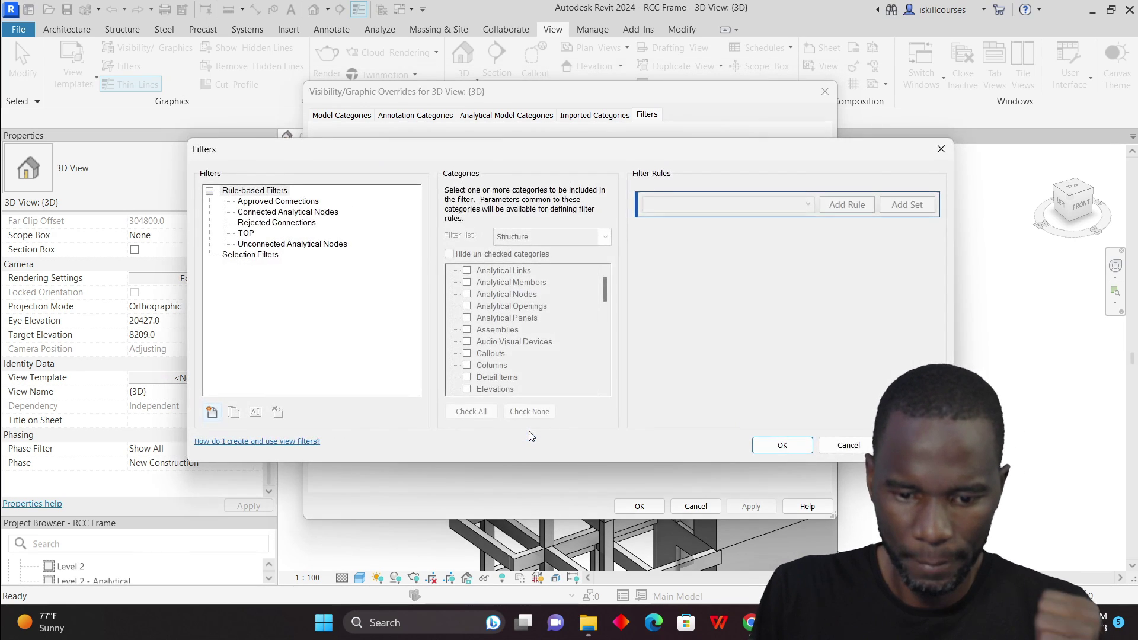
pyautogui.click(251, 233)
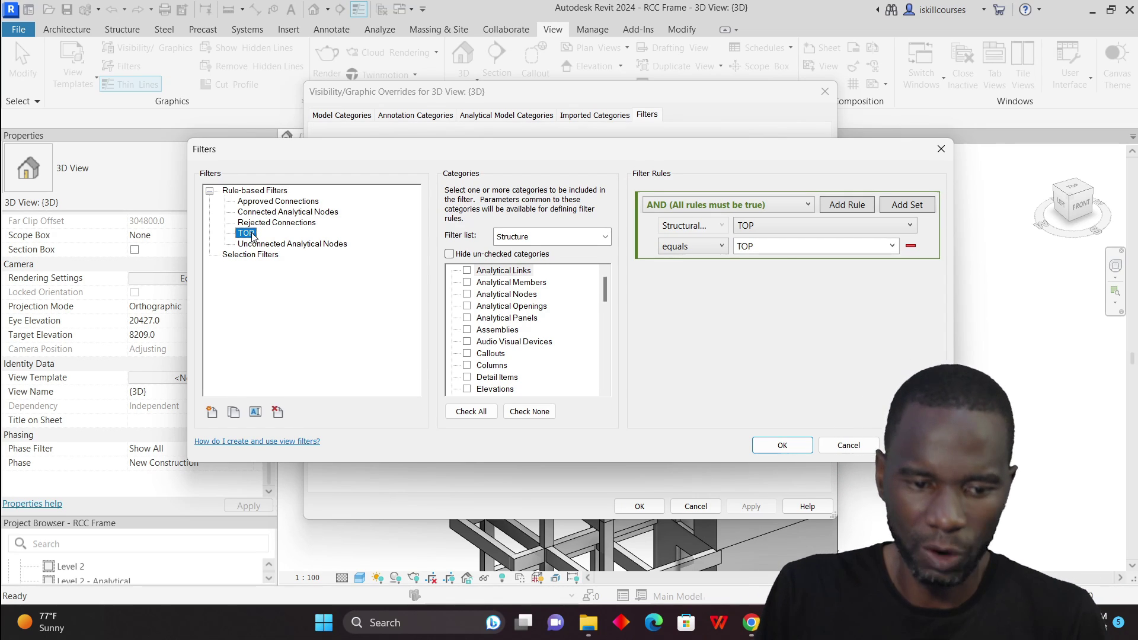
pyautogui.click(234, 412)
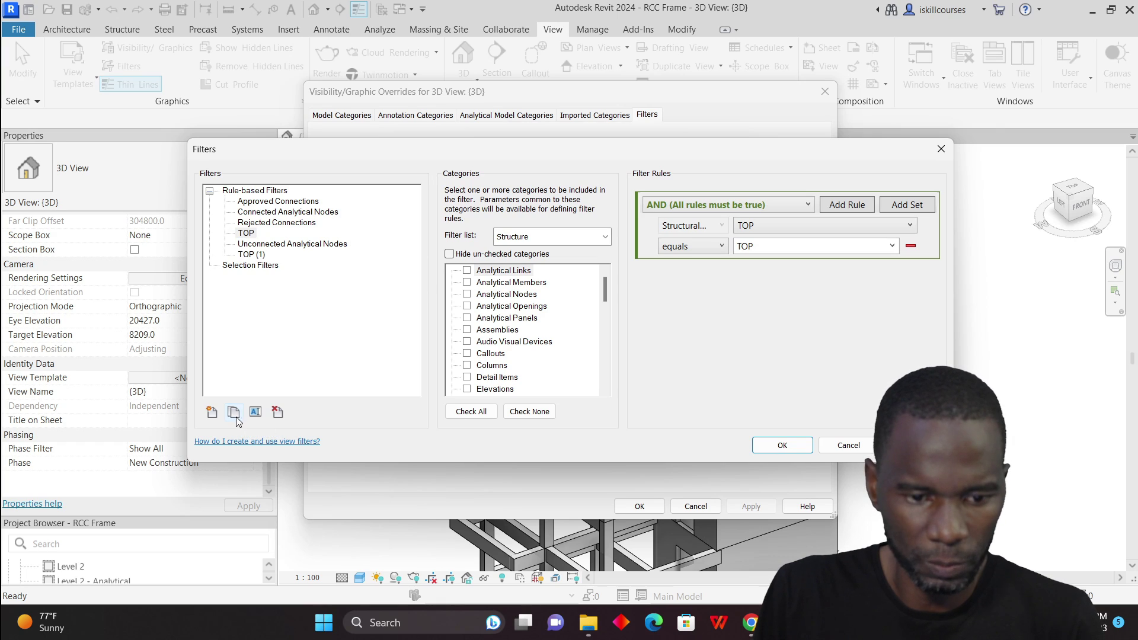
pyautogui.click(252, 255)
pyautogui.rightClick(252, 255)
pyautogui.click(308, 279)
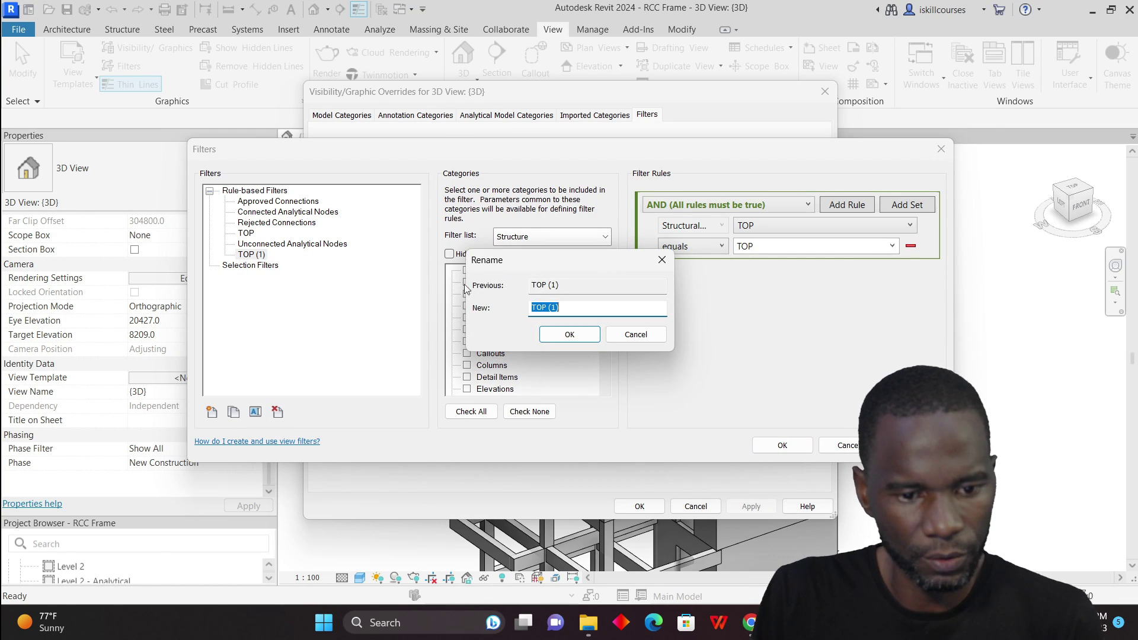
pyautogui.moveTo(559, 307); pyautogui.dragTo(525, 288)
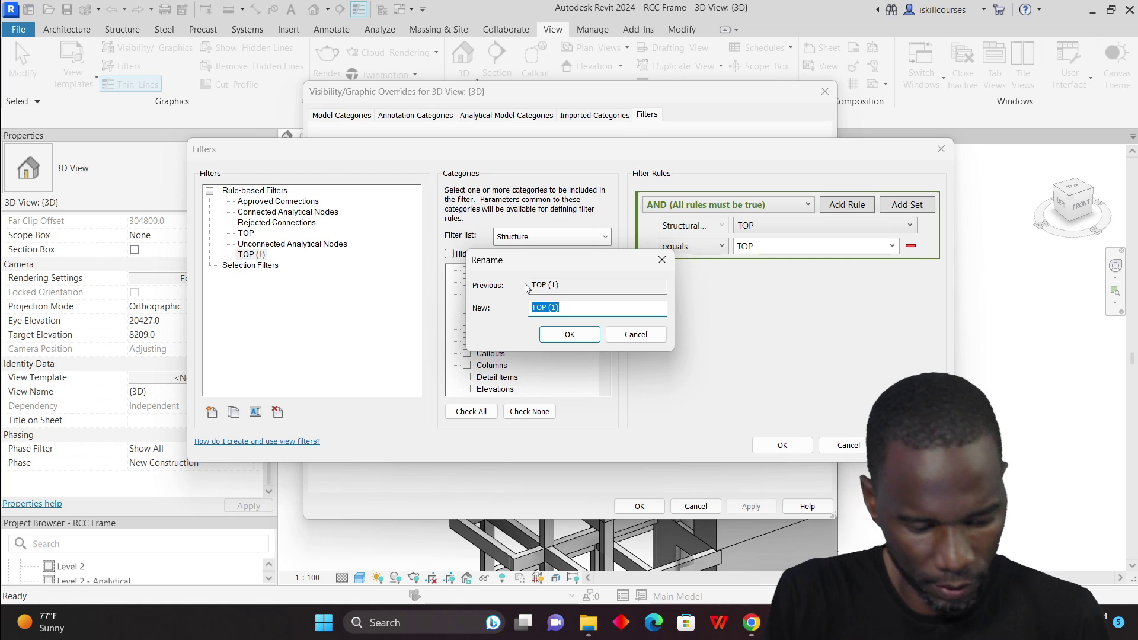
pyautogui.press('BackSpace')
pyautogui.write('BOTTOM')
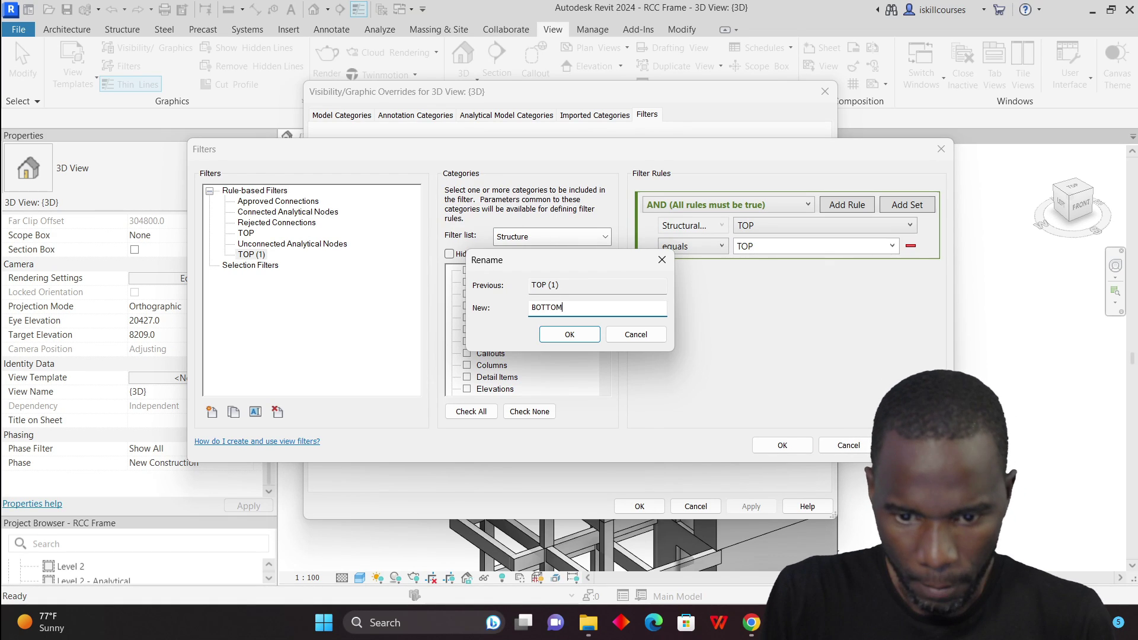
pyautogui.click(569, 334)
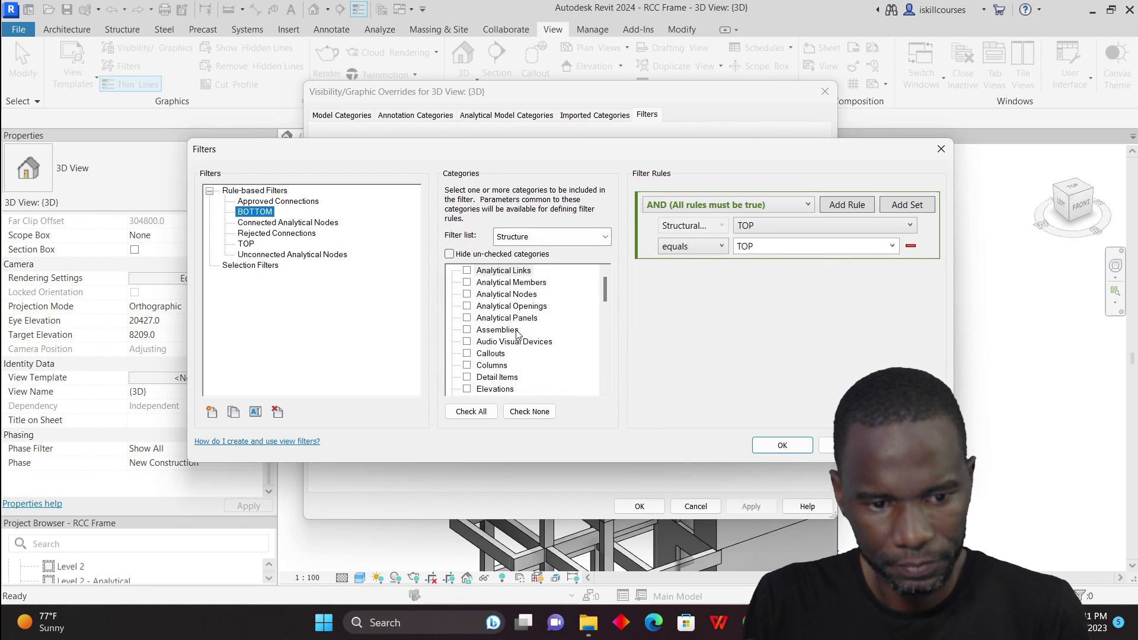
# Give the BOTTOM filter the rule BOTTOM equals BOTTOM and confirm the filter definitions.
pyautogui.scroll(-10, 519, 338)
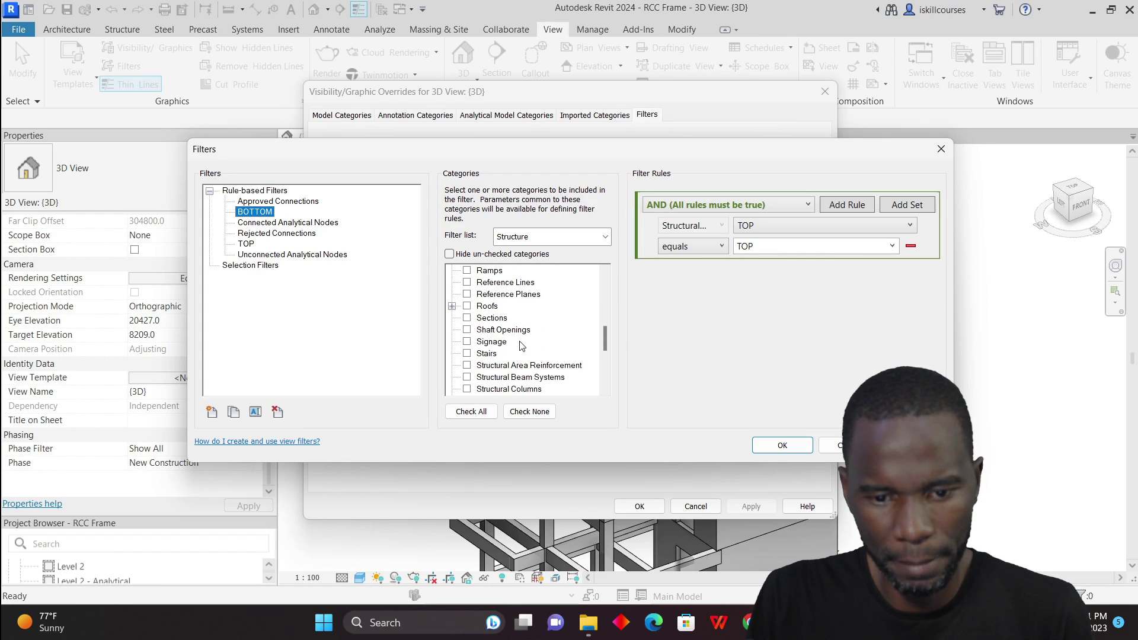
pyautogui.scroll(-4, 521, 345)
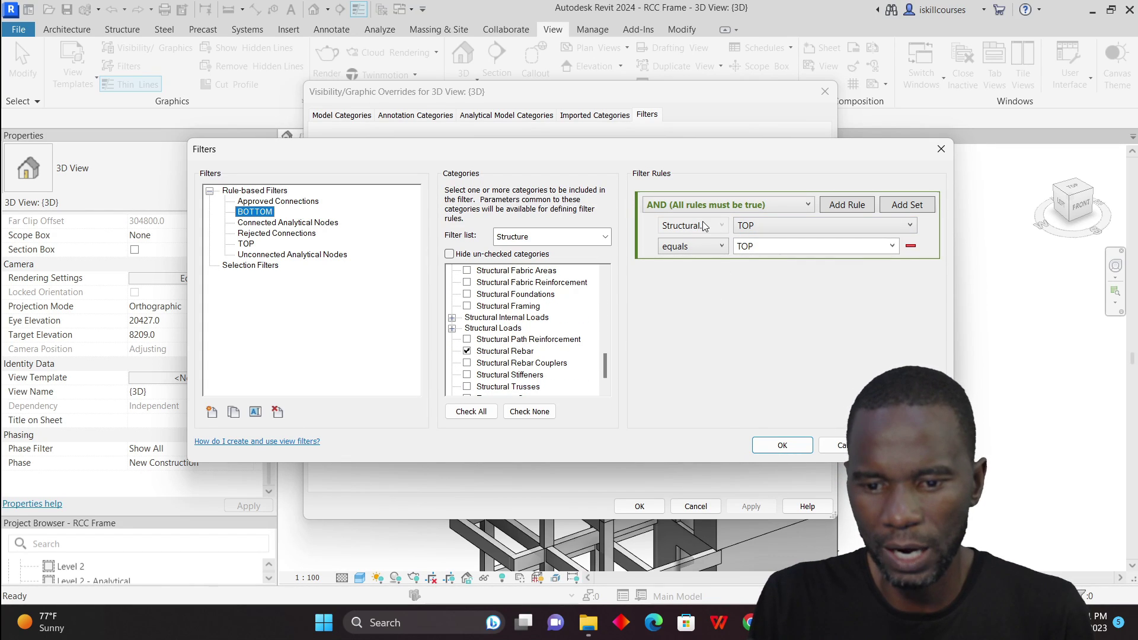
pyautogui.click(911, 224)
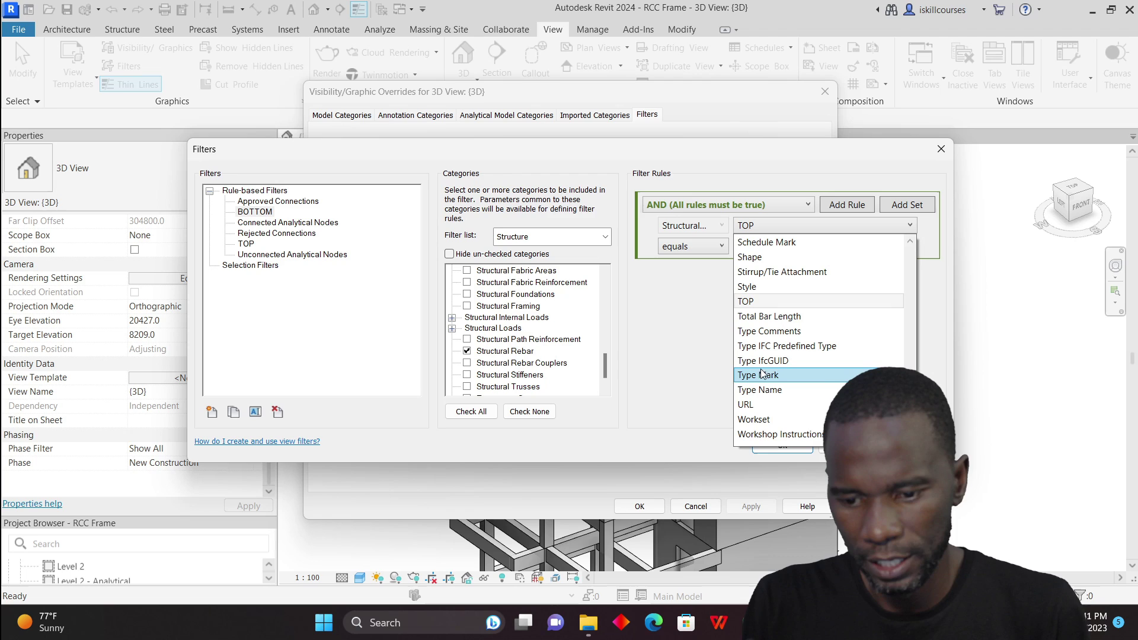
pyautogui.scroll(15, 776, 374)
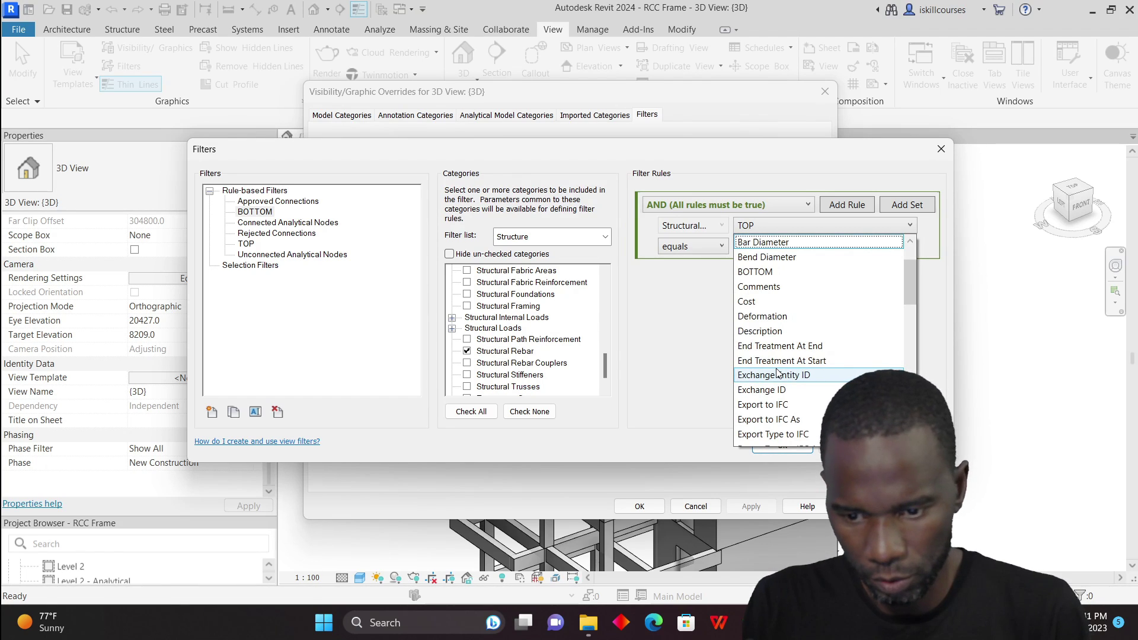
pyautogui.click(761, 272)
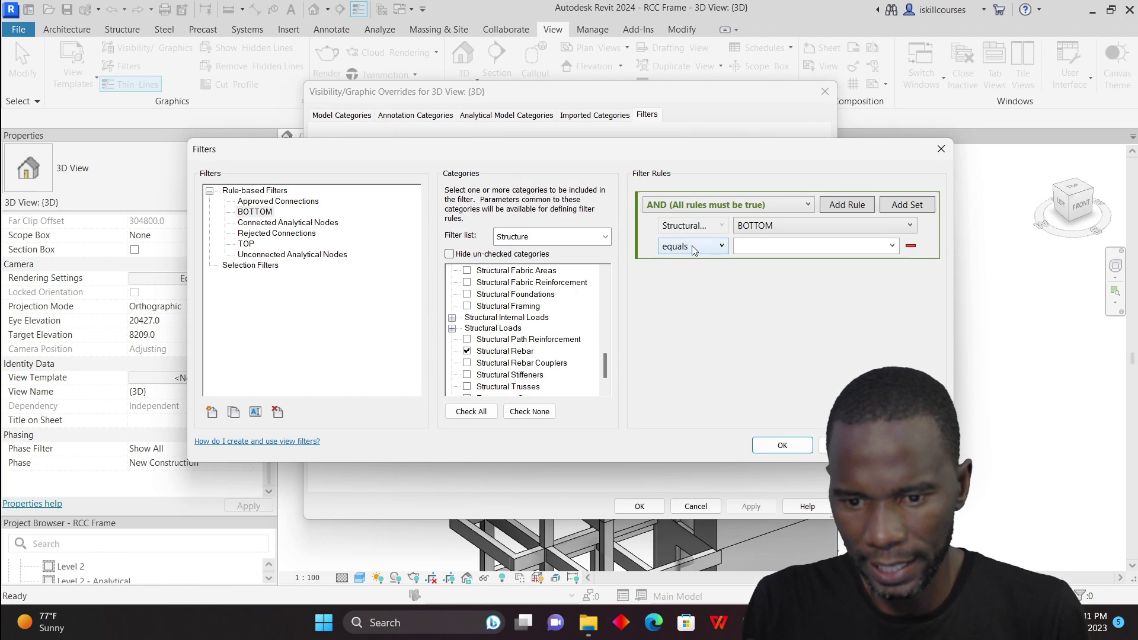
pyautogui.click(693, 248)
pyautogui.click(740, 259)
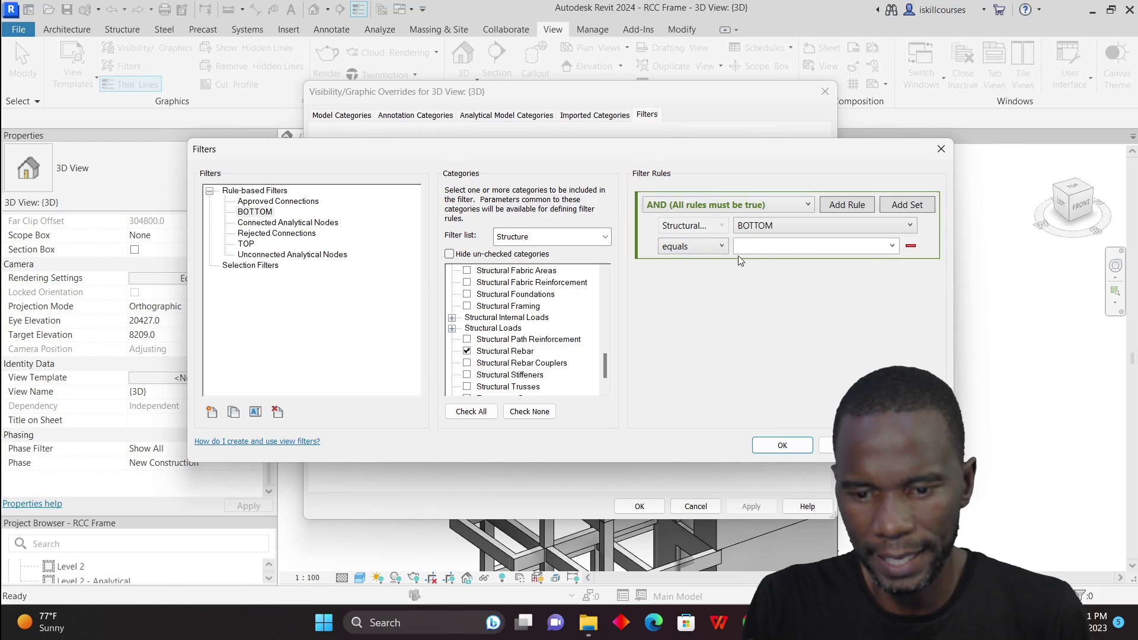
pyautogui.click(892, 246)
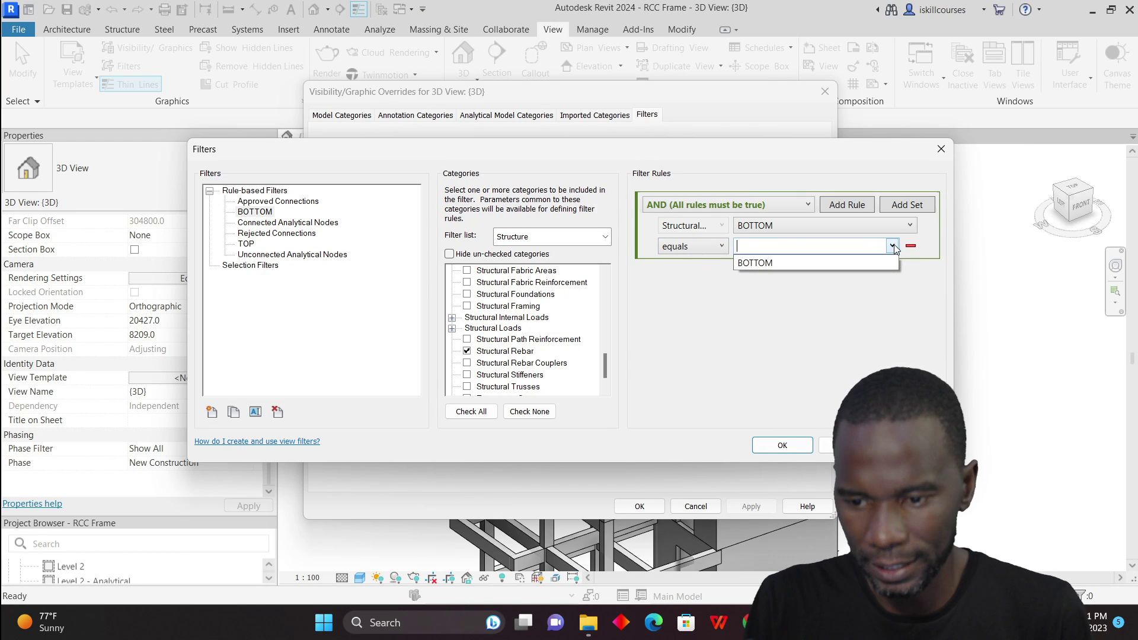
pyautogui.click(776, 261)
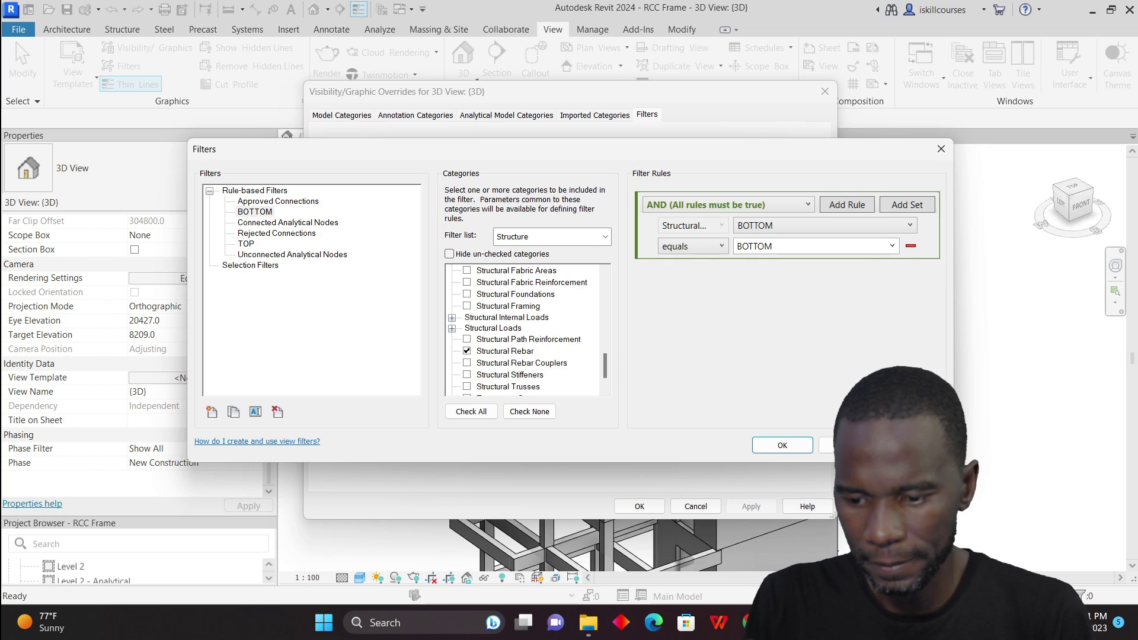
pyautogui.click(783, 446)
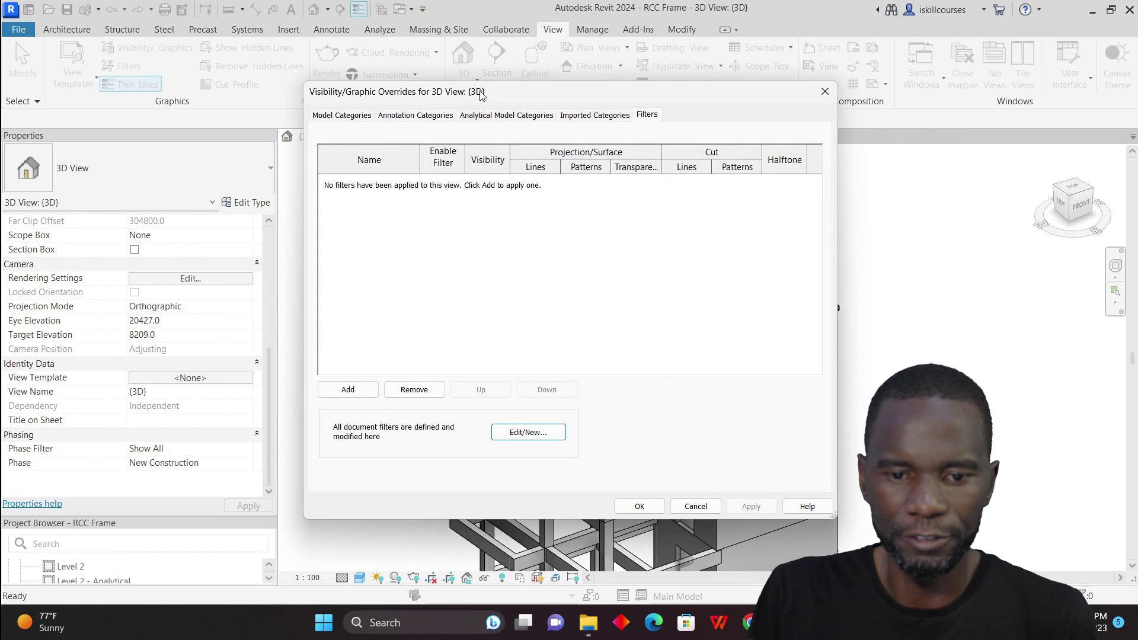
# Add the BOTTOM and TOP filters to the 3D view's filter overrides.
pyautogui.moveTo(482, 95); pyautogui.dragTo(601, 94)
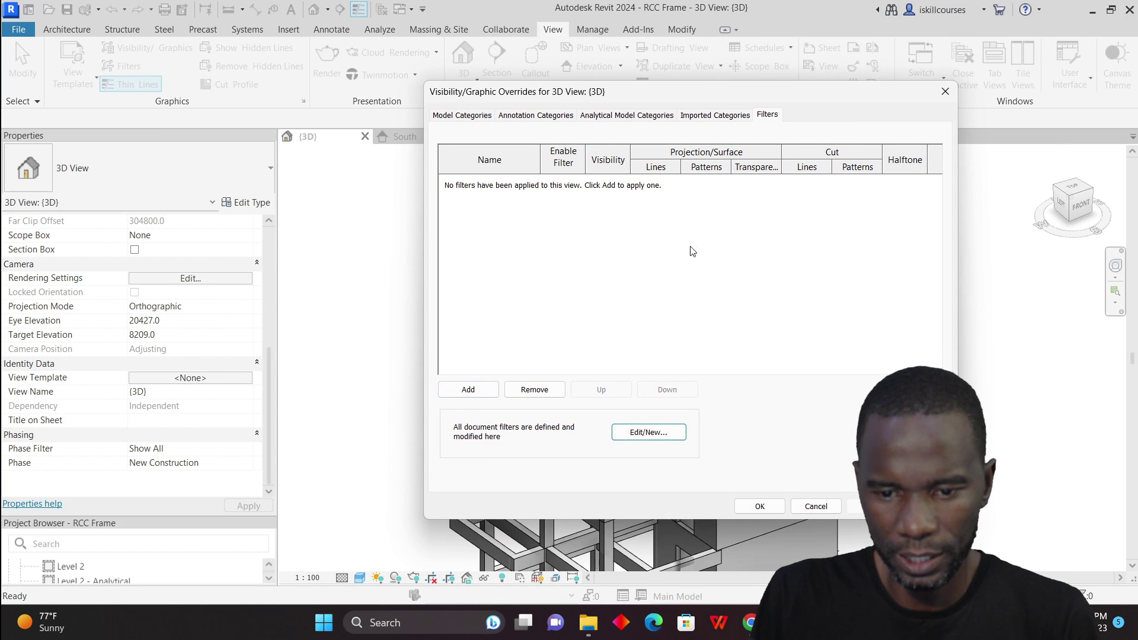
pyautogui.click(468, 390)
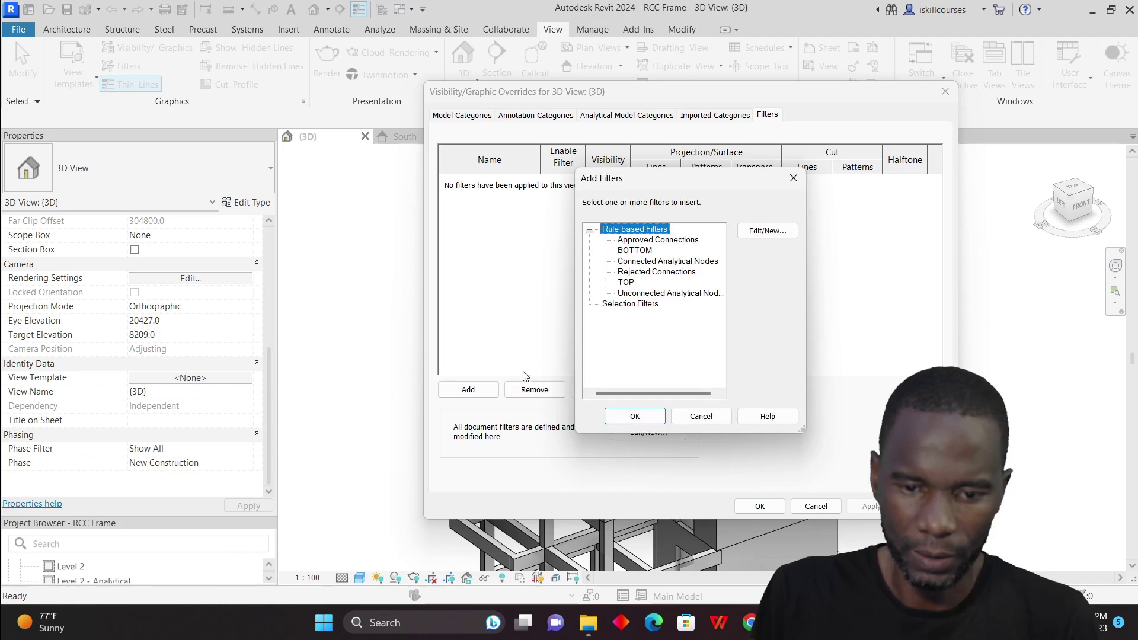
pyautogui.click(641, 255)
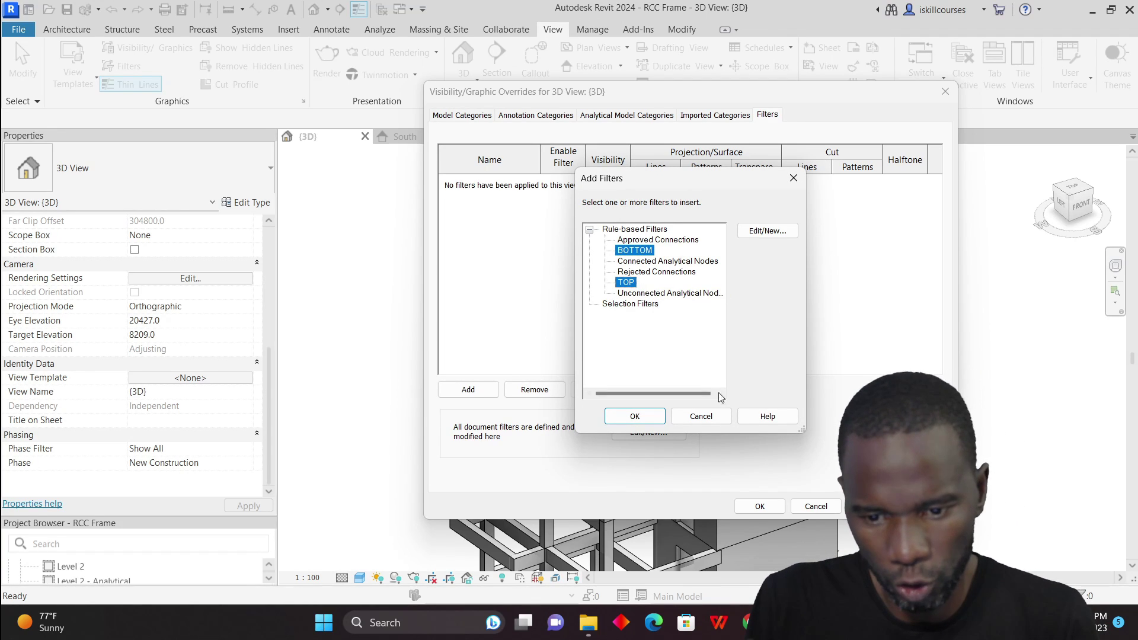
pyautogui.click(635, 417)
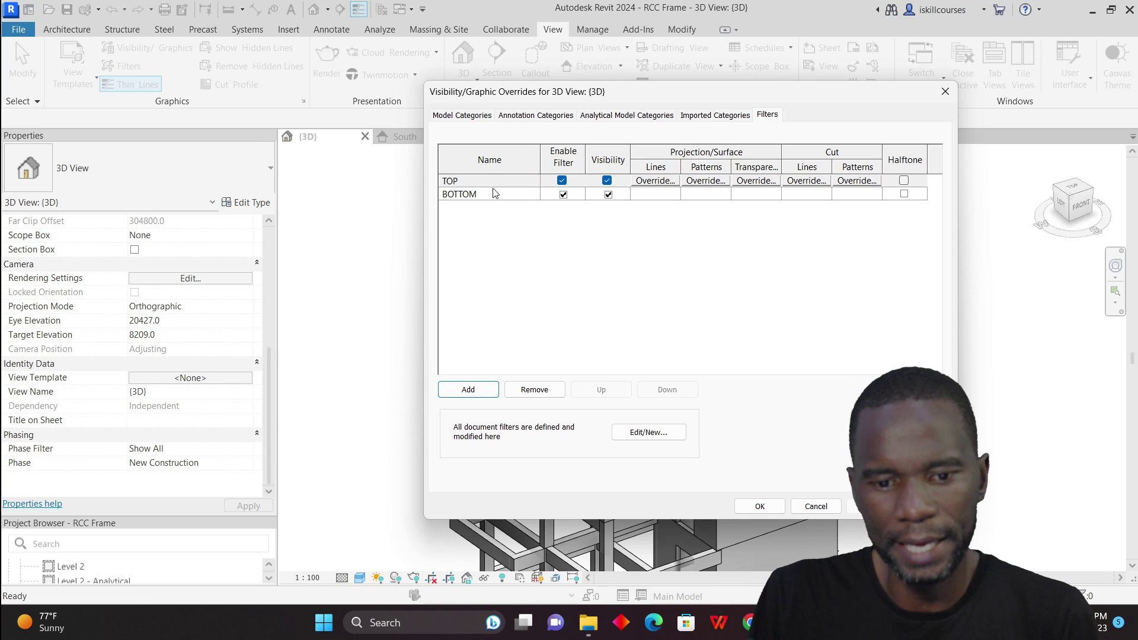
pyautogui.moveTo(721, 97); pyautogui.dragTo(554, 153)
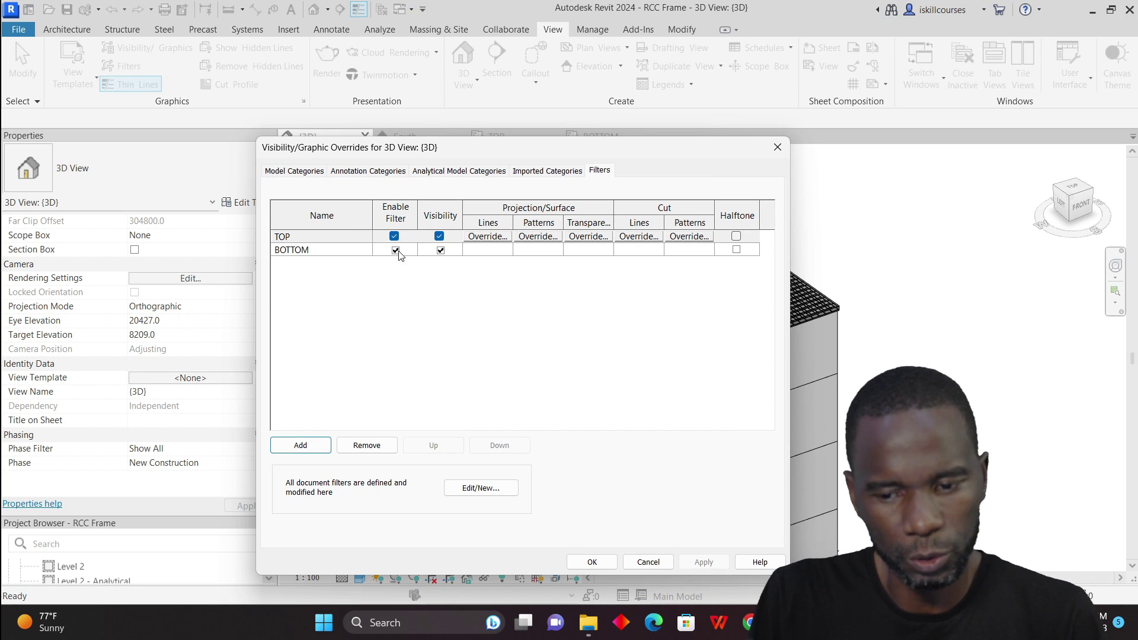
# Hide both TOP and BOTTOM rebar, apply, then re-enable TOP so only top bars show.
pyautogui.click(440, 237)
pyautogui.click(440, 249)
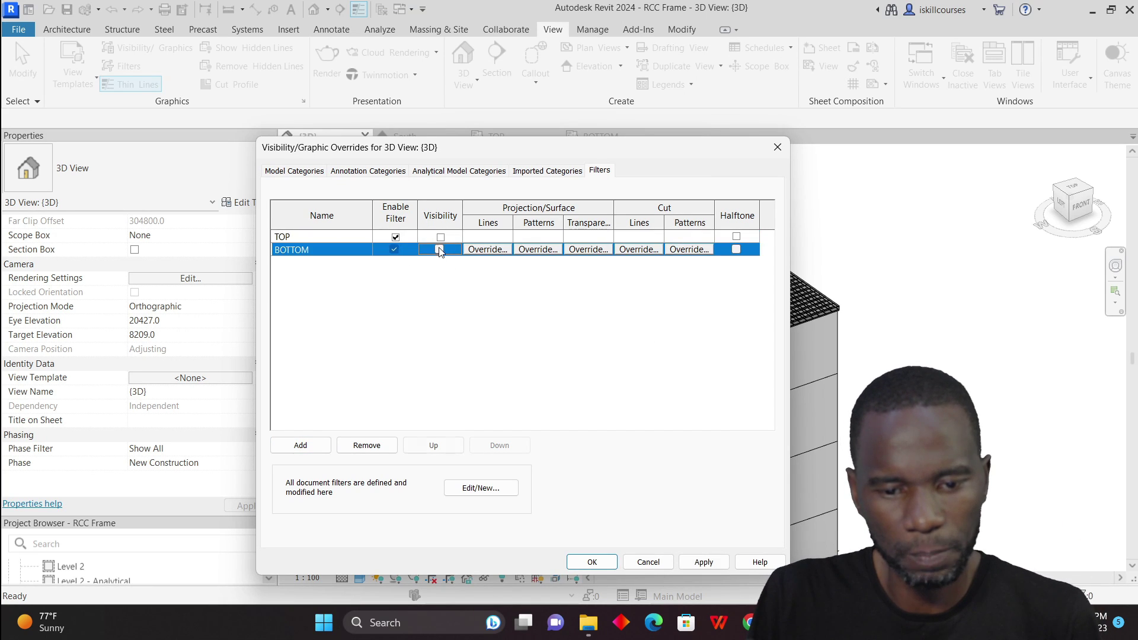
pyautogui.moveTo(497, 155); pyautogui.dragTo(201, 102)
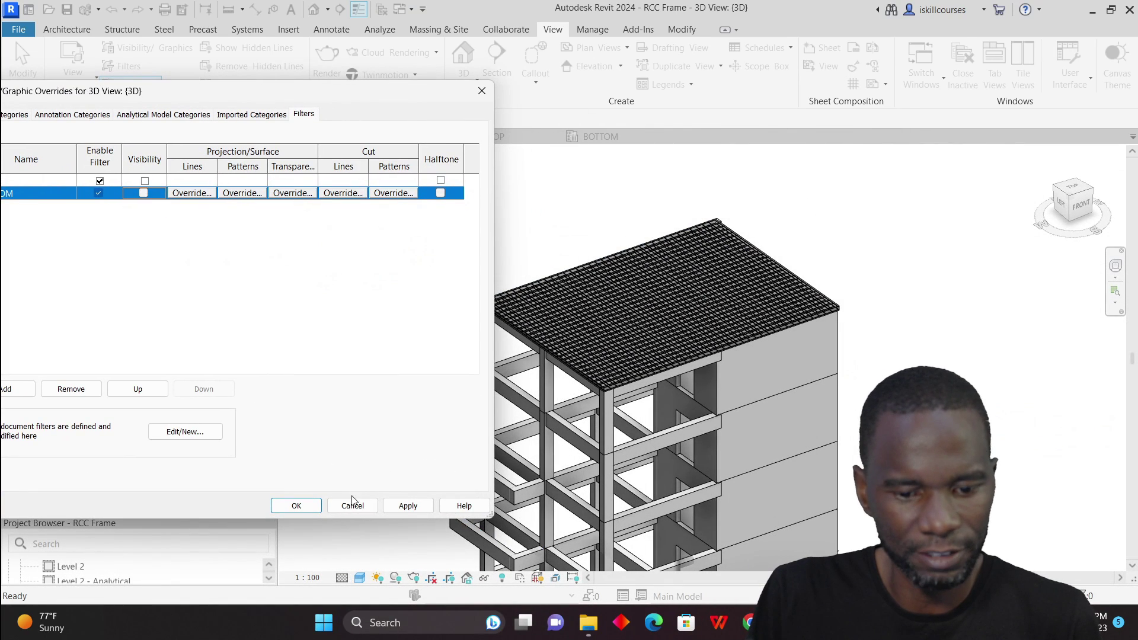
pyautogui.click(409, 507)
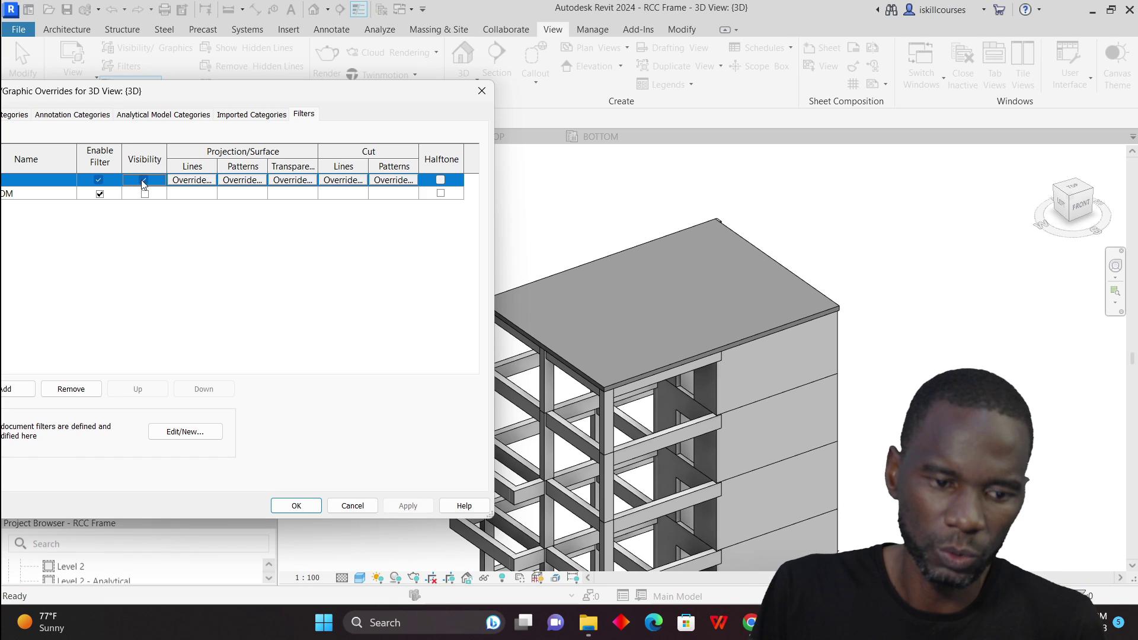
pyautogui.click(408, 507)
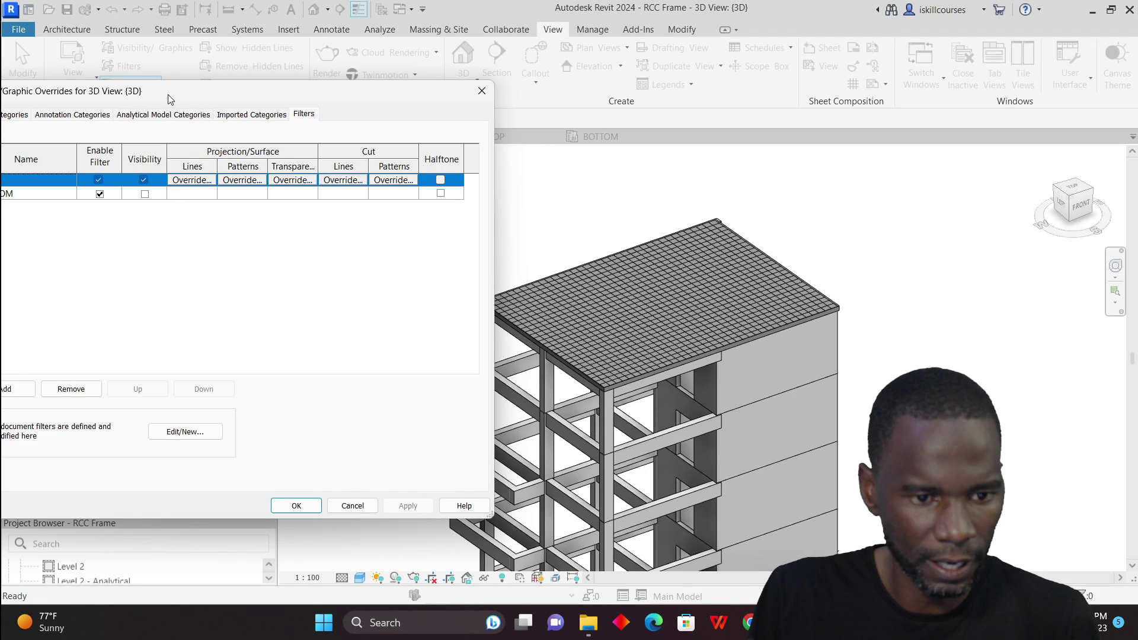
pyautogui.moveTo(169, 95); pyautogui.dragTo(622, 35)
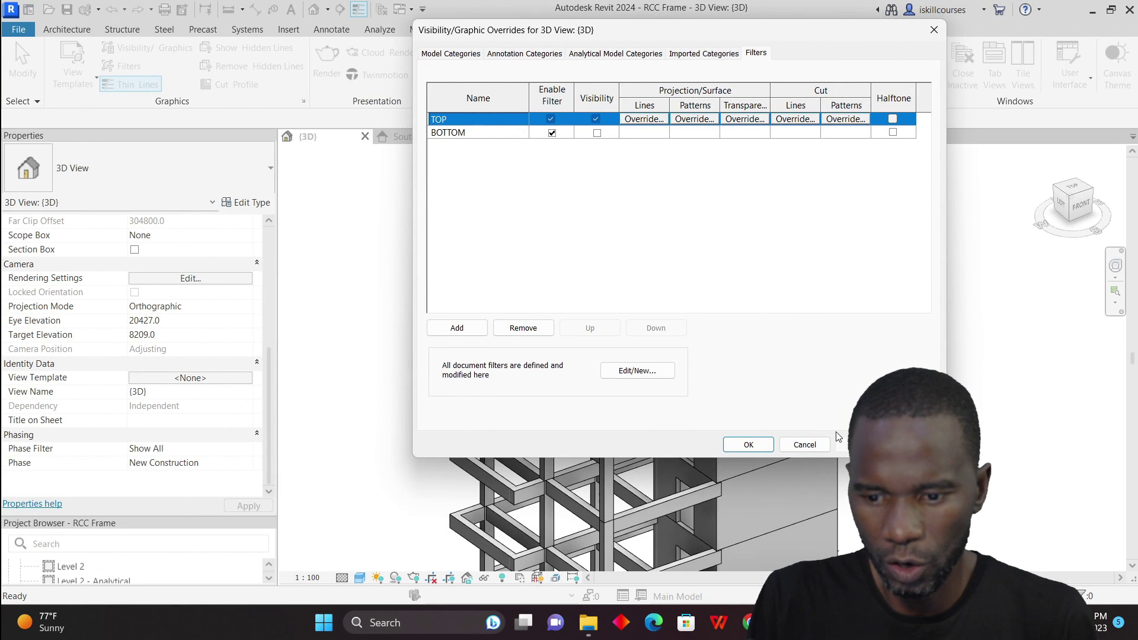
# In the 3D view's filter overrides, make BOTTOM rebar visible and hide TOP rebar.
pyautogui.click(749, 444)
pyautogui.scroll(5, 315, 252)
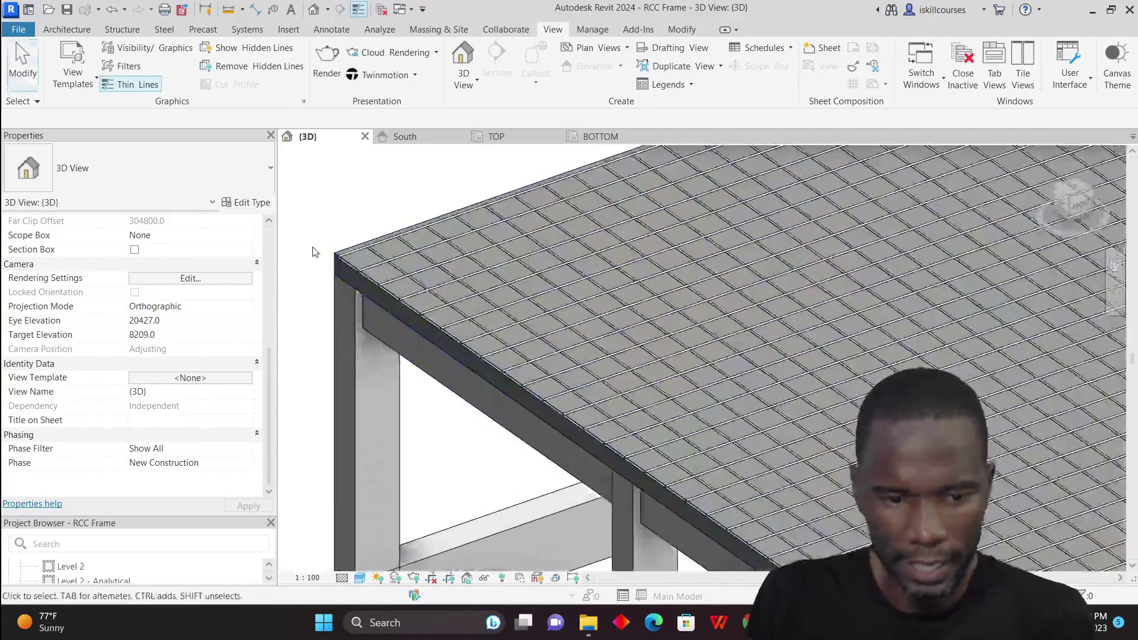
pyautogui.scroll(2, 315, 252)
pyautogui.scroll(-6, 403, 389)
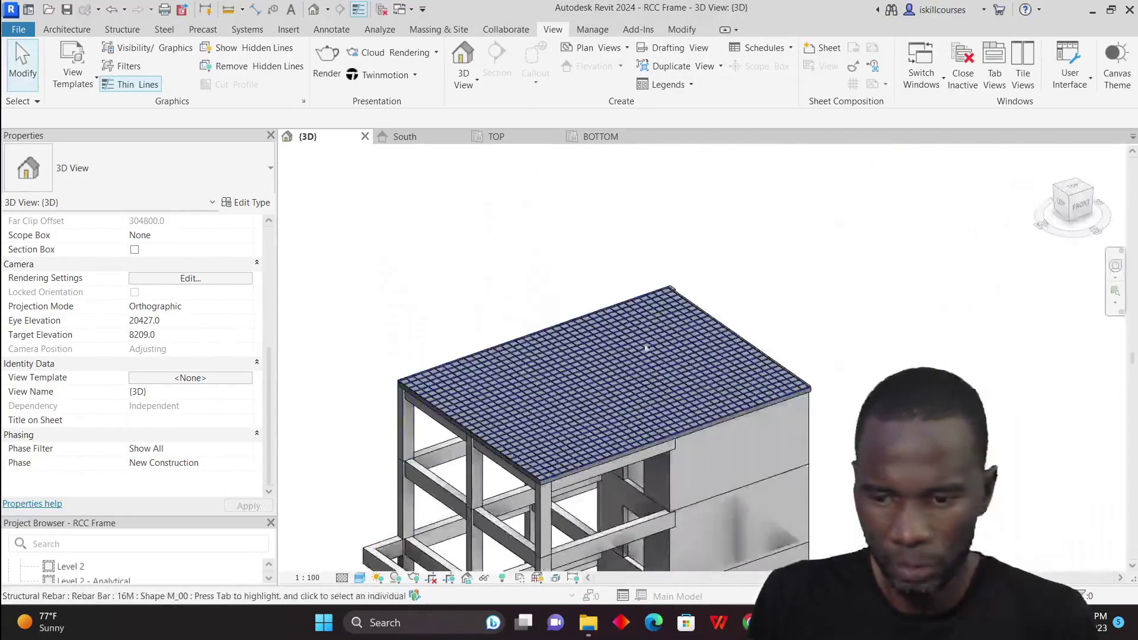
pyautogui.scroll(5, 647, 349)
pyautogui.scroll(-3, 686, 259)
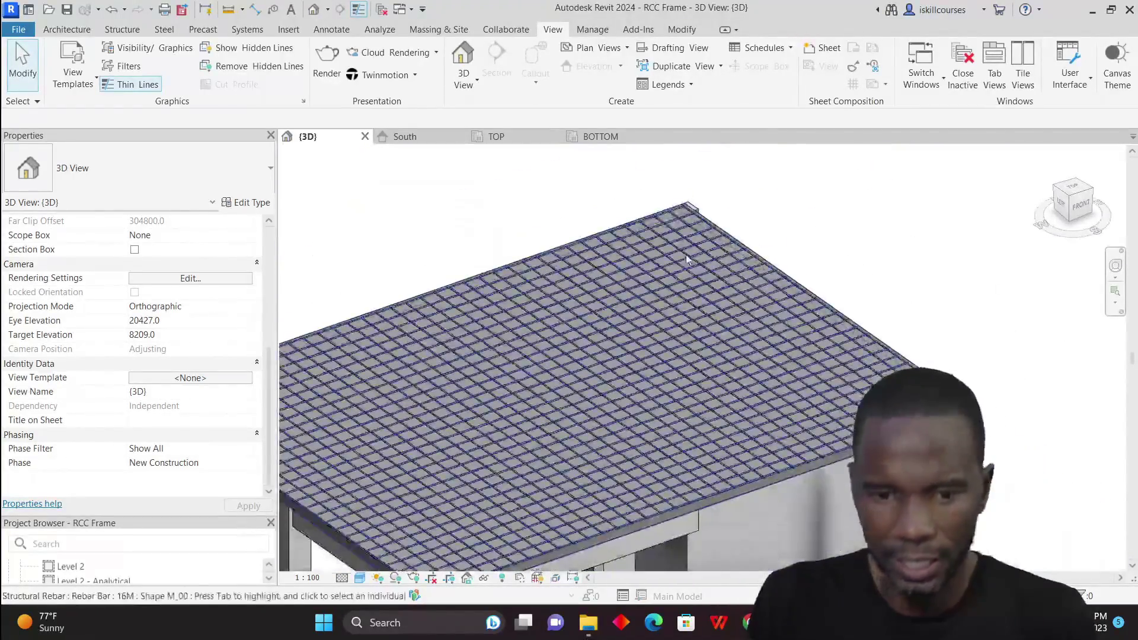
pyautogui.press('v')
pyautogui.press('v')
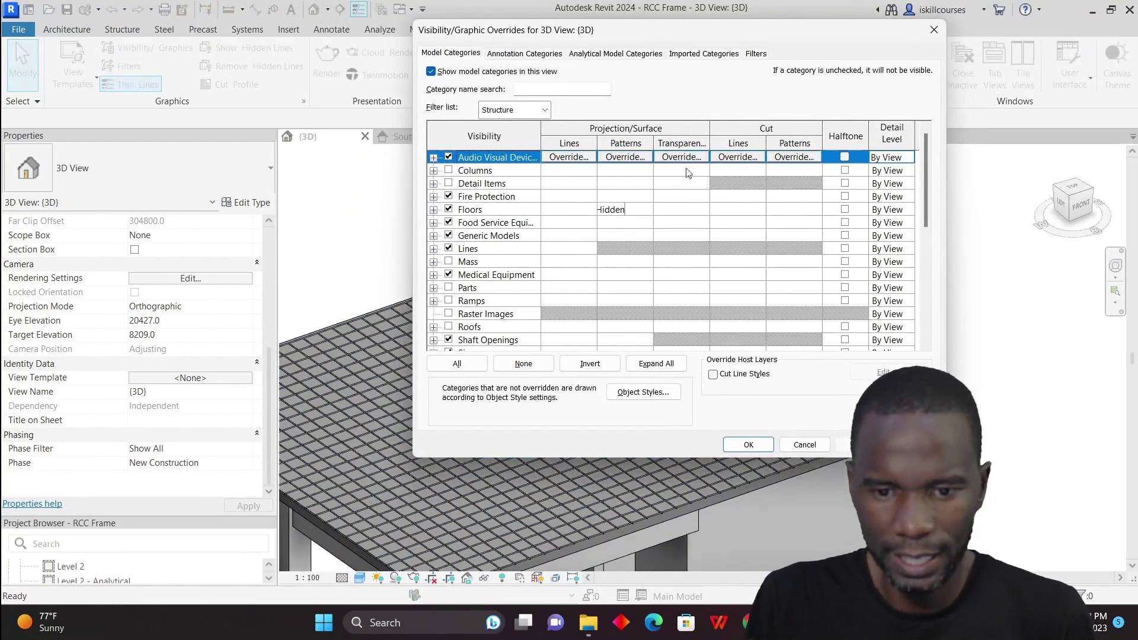
pyautogui.click(756, 53)
pyautogui.click(597, 133)
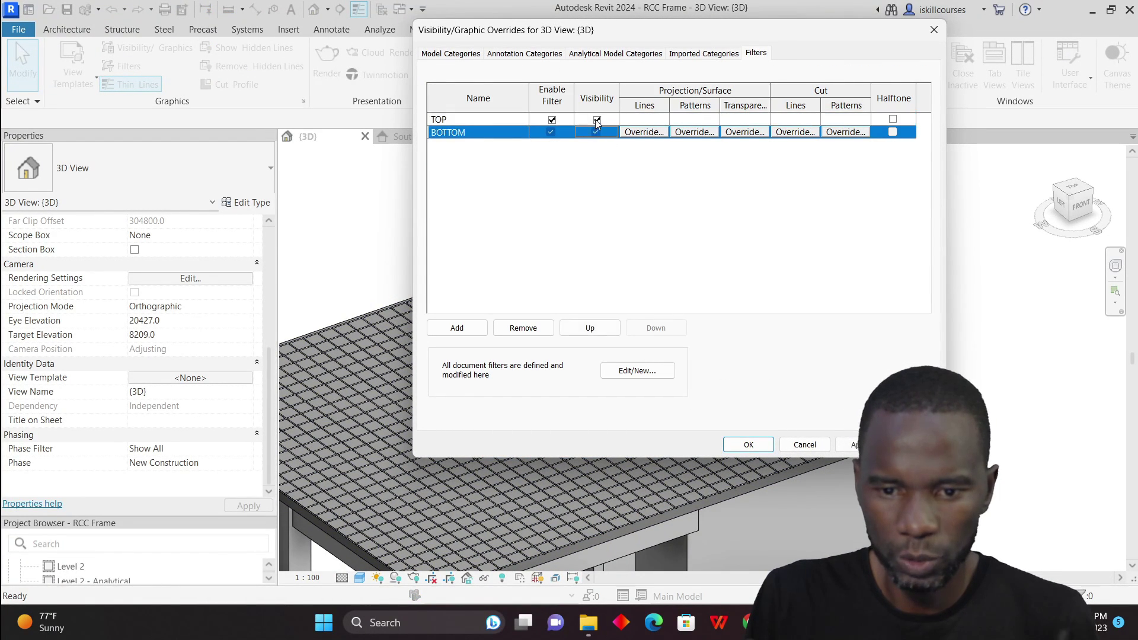
pyautogui.click(596, 120)
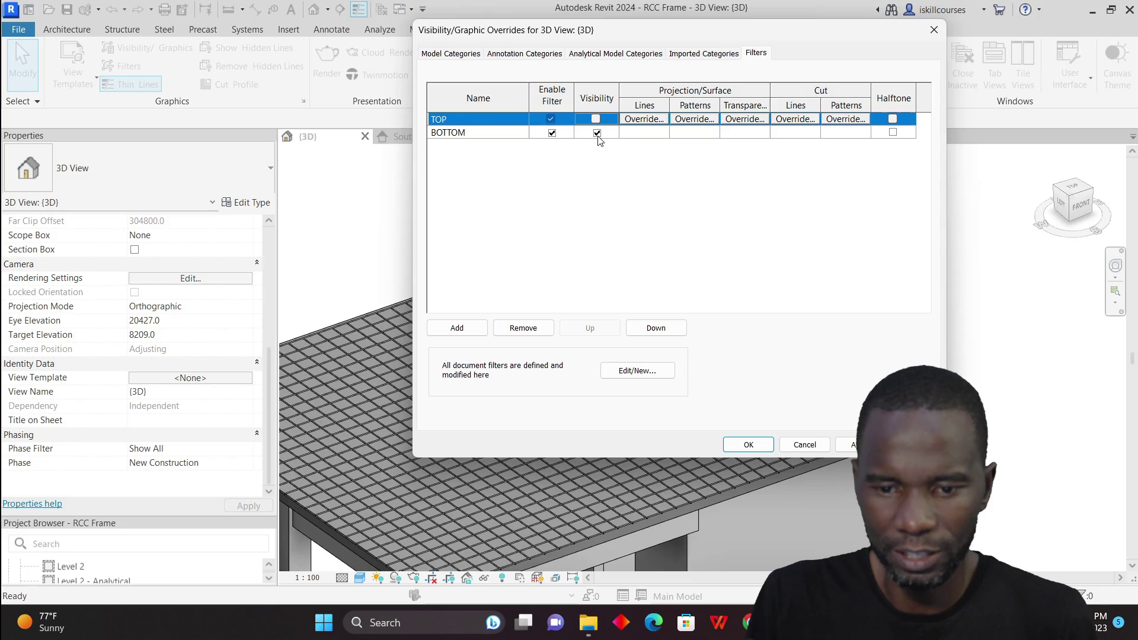
pyautogui.click(749, 445)
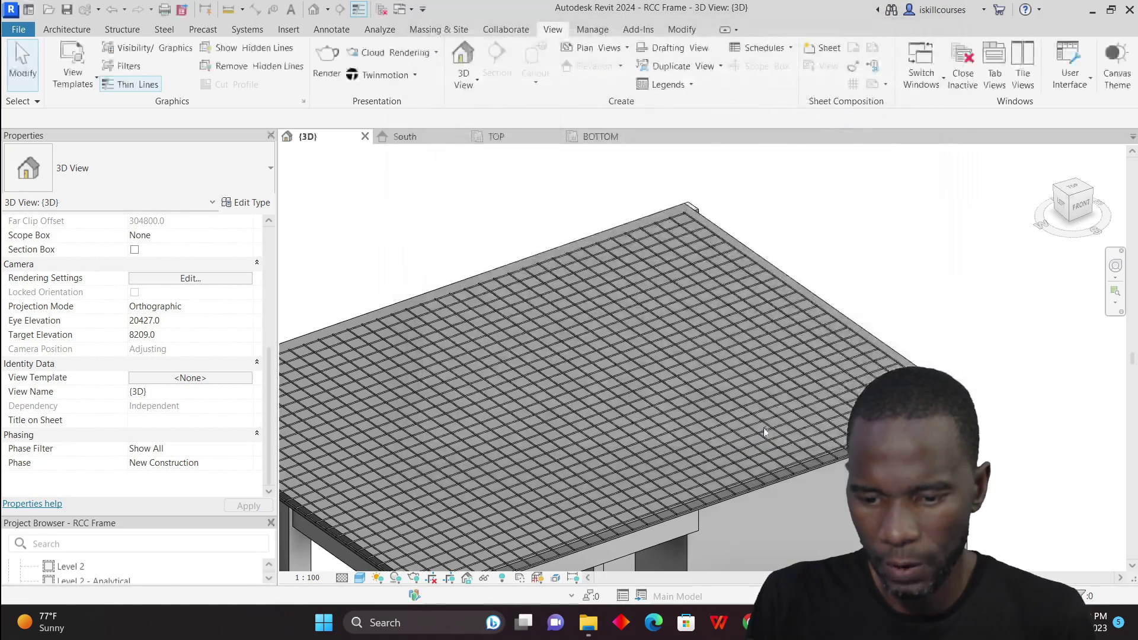
pyautogui.scroll(5, 922, 331)
pyautogui.scroll(-6, 923, 331)
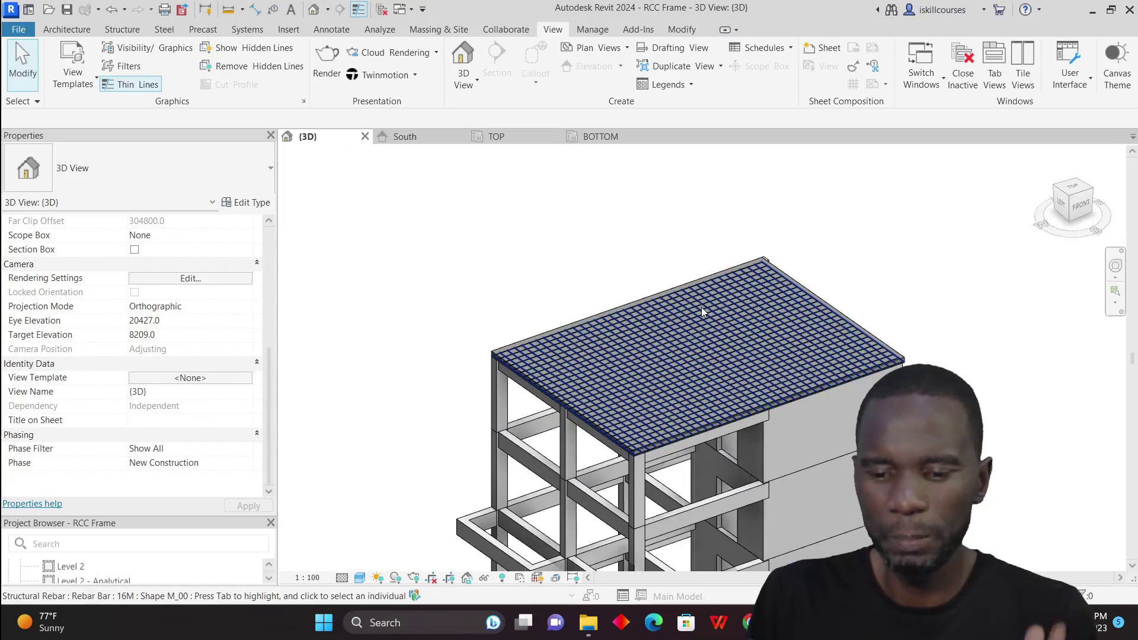
# Open the BOTTOM structural plan and add the TOP and BOTTOM filters via VG.
pyautogui.click(601, 137)
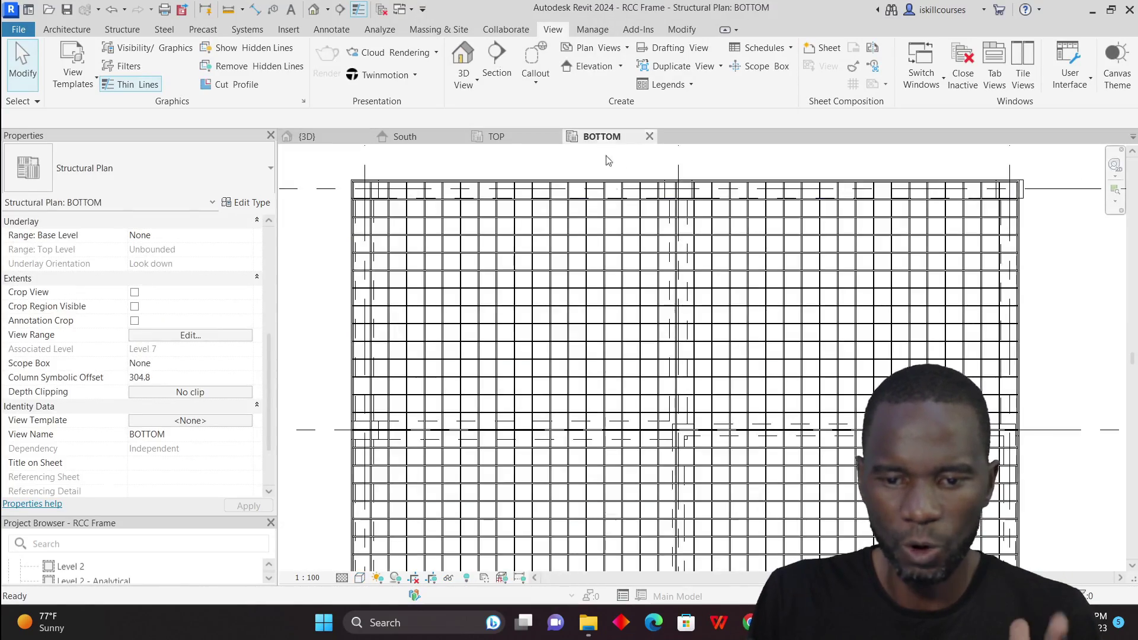
pyautogui.scroll(4, 490, 236)
pyautogui.scroll(-4, 490, 236)
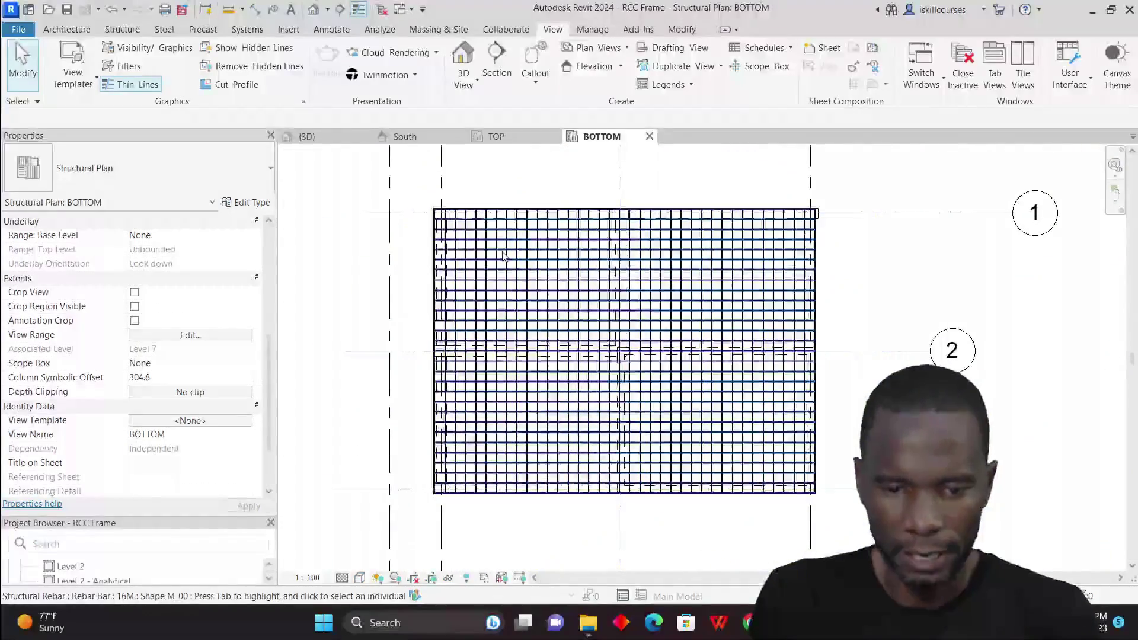
pyautogui.press('v')
pyautogui.press('g')
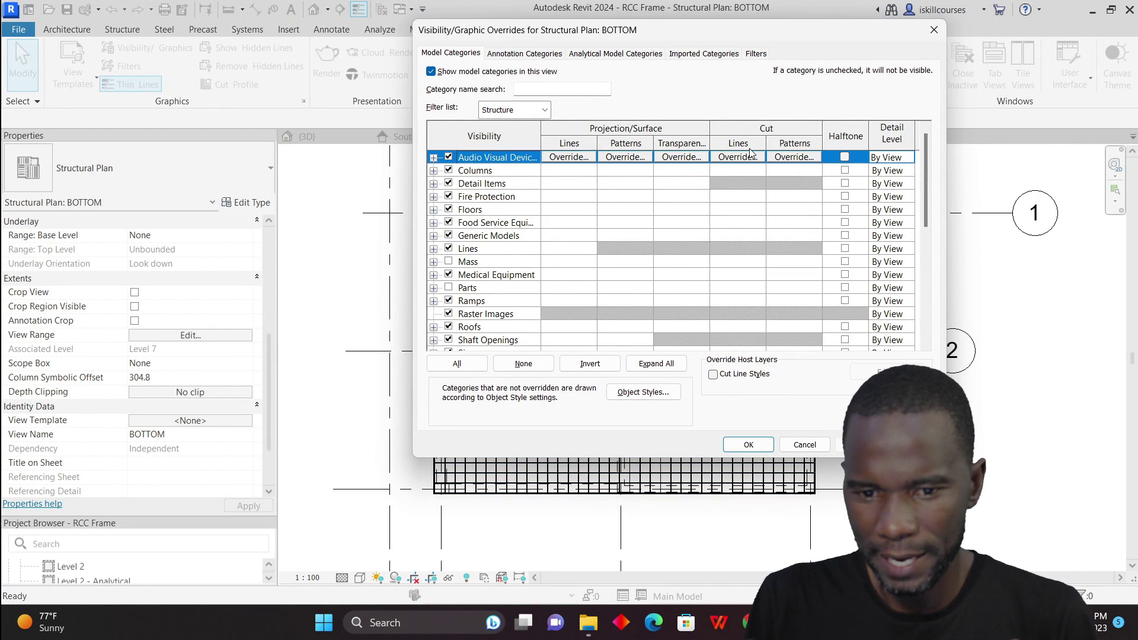
pyautogui.click(756, 53)
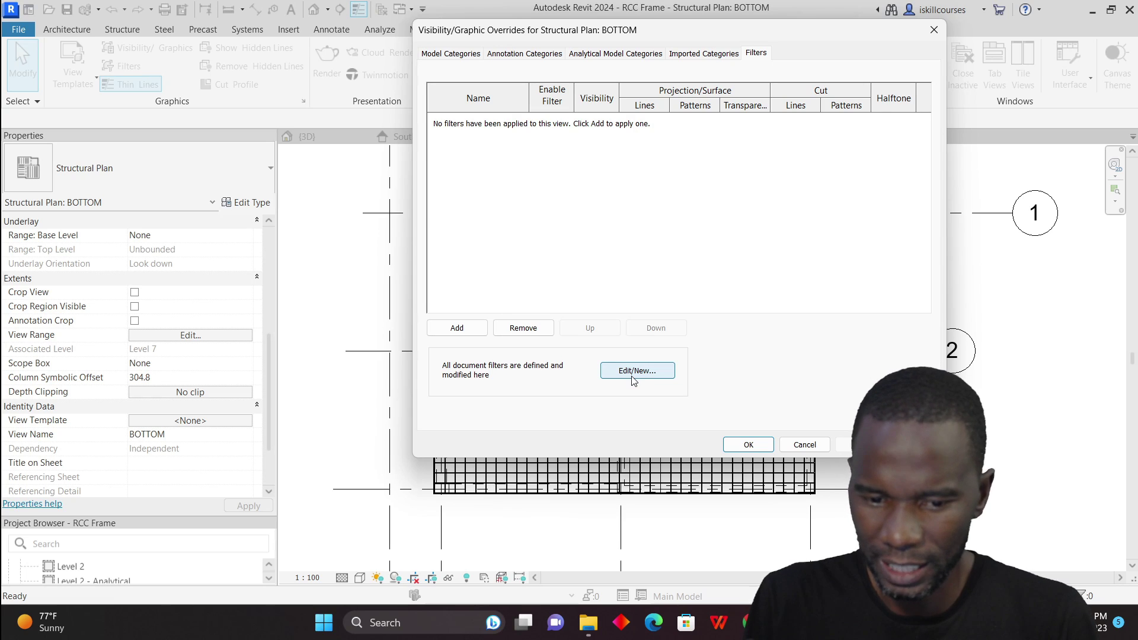
pyautogui.click(457, 327)
pyautogui.click(624, 188)
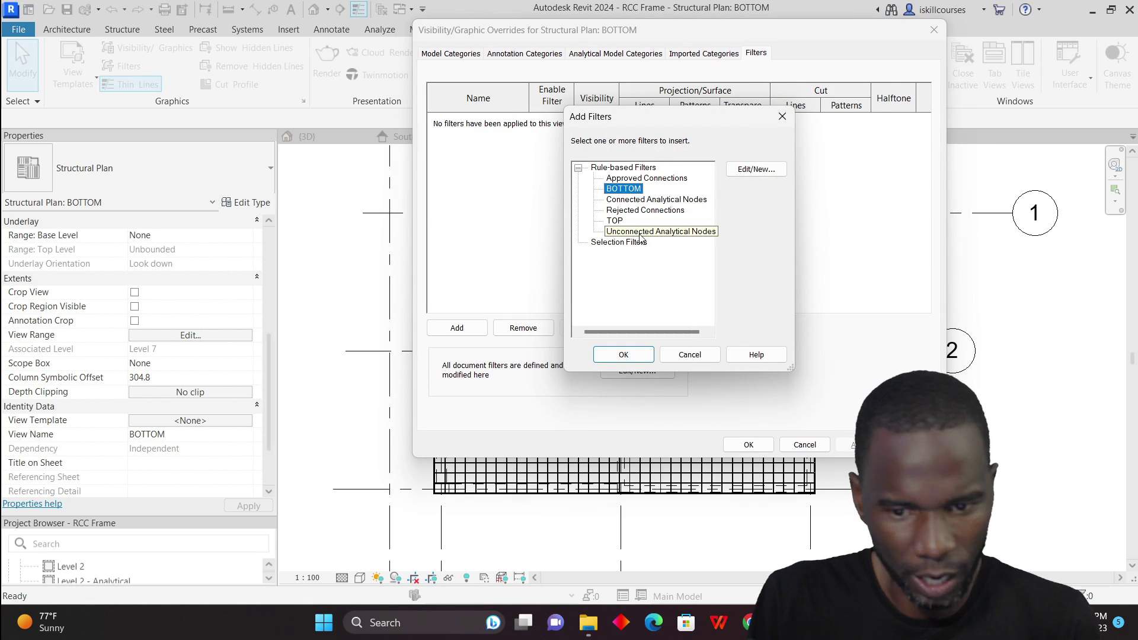
pyautogui.click(623, 354)
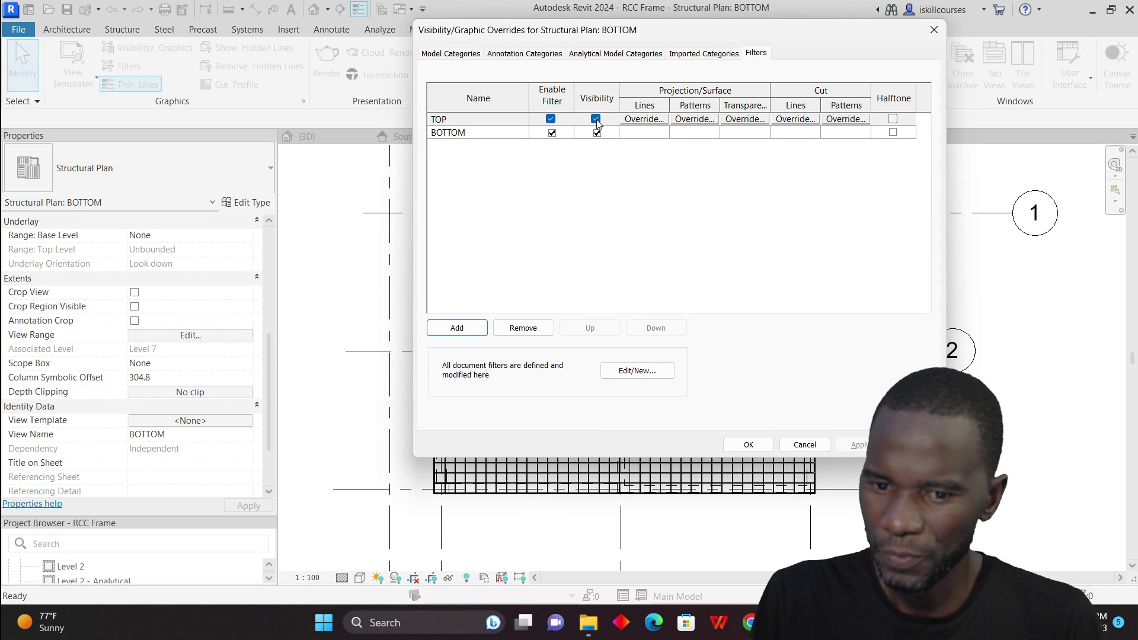
# Turn off the TOP filter's visibility in the BOTTOM plan and close the dialog.
pyautogui.moveTo(666, 30); pyautogui.dragTo(618, 101)
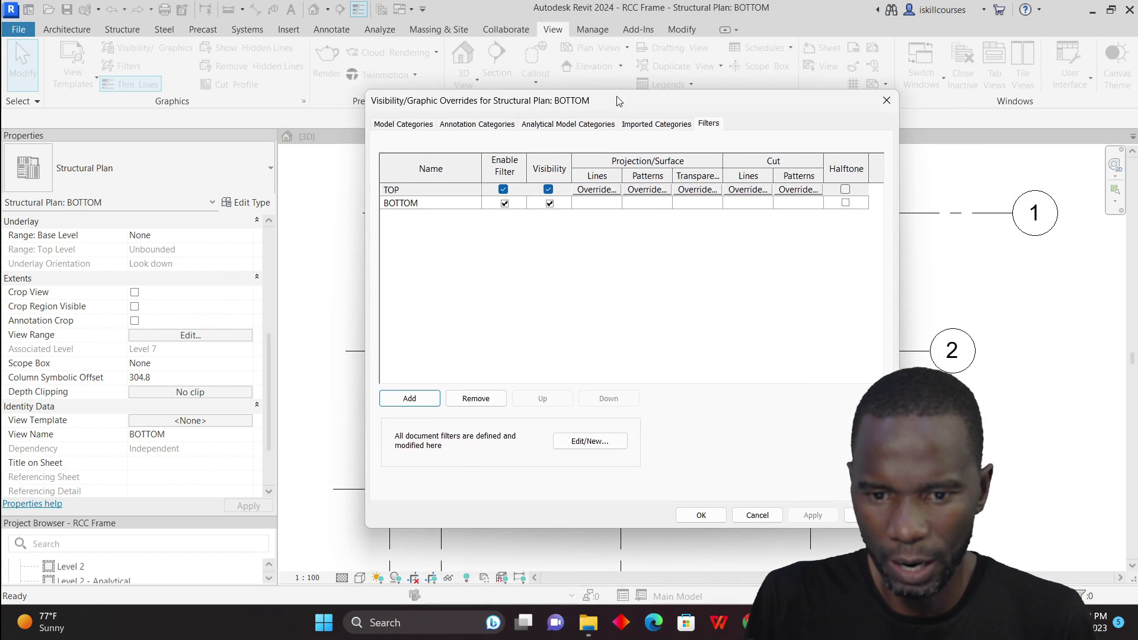
pyautogui.click(548, 190)
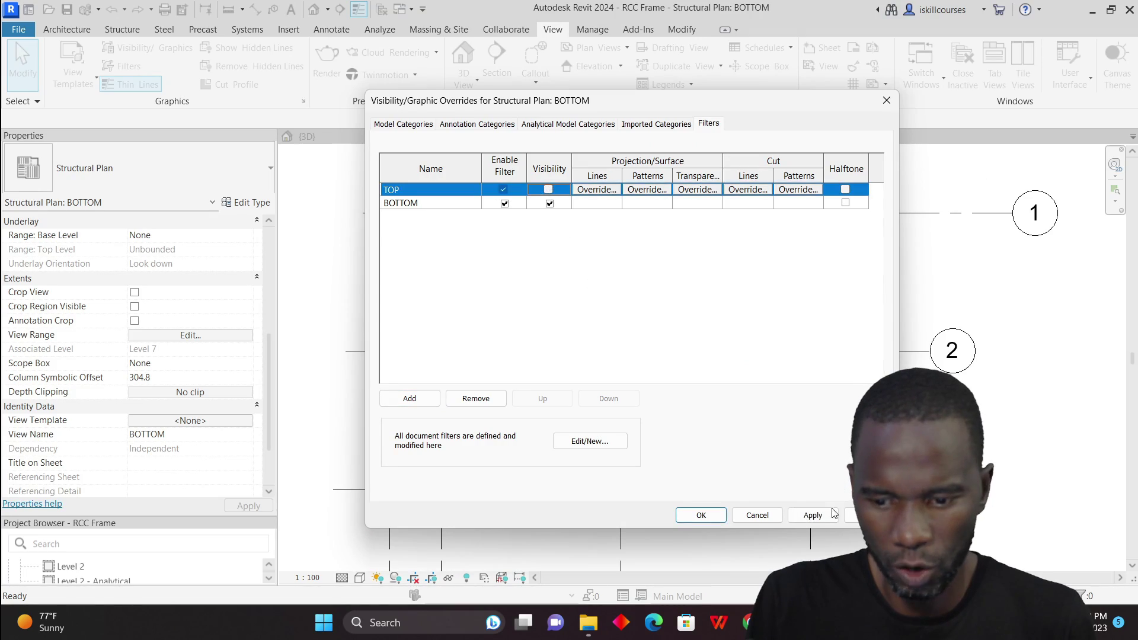
pyautogui.click(701, 516)
pyautogui.scroll(3, 632, 397)
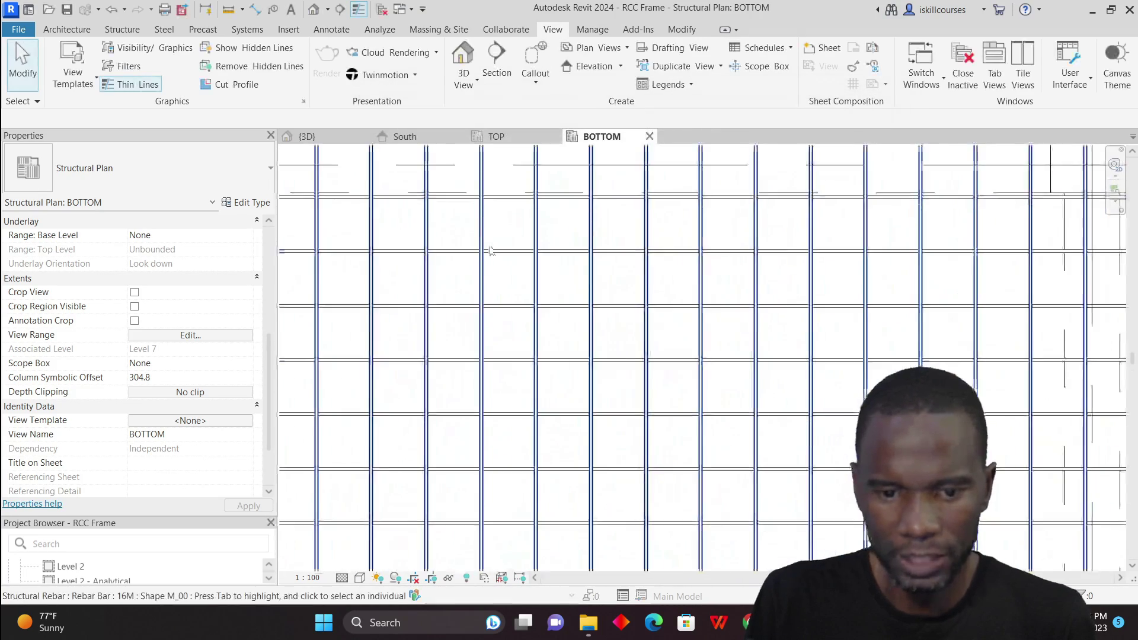
# Uncheck the BOTTOM filter's visibility in the BOTTOM plan, then apply and confirm.
pyautogui.scroll(-3, 632, 397)
pyautogui.scroll(-3, 609, 279)
pyautogui.press('v')
pyautogui.press('g')
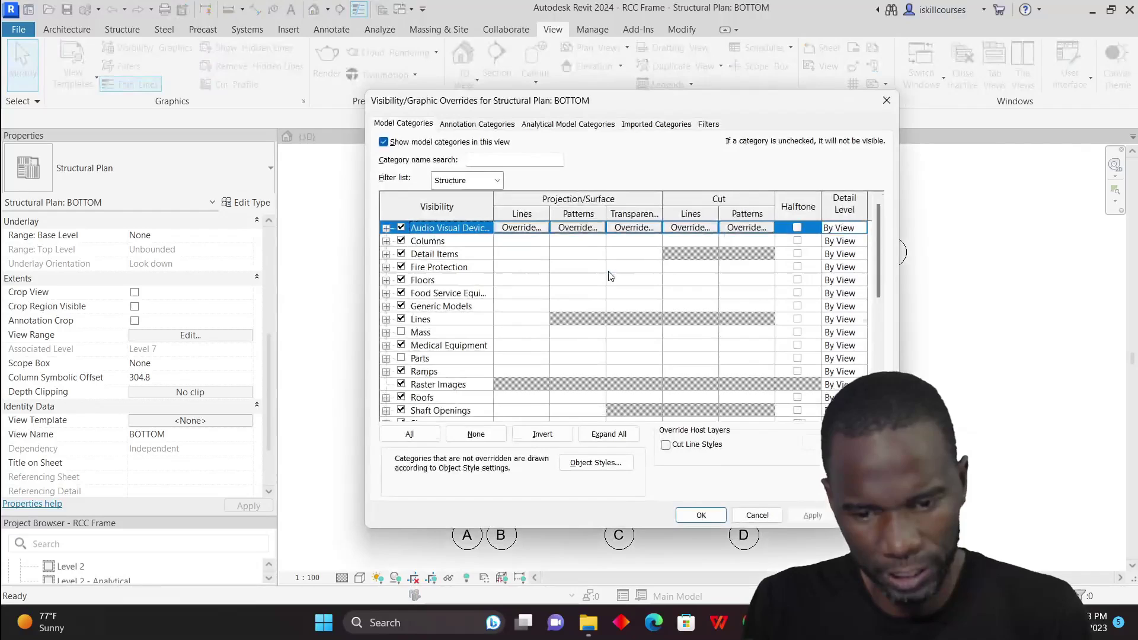
pyautogui.click(709, 124)
pyautogui.click(550, 203)
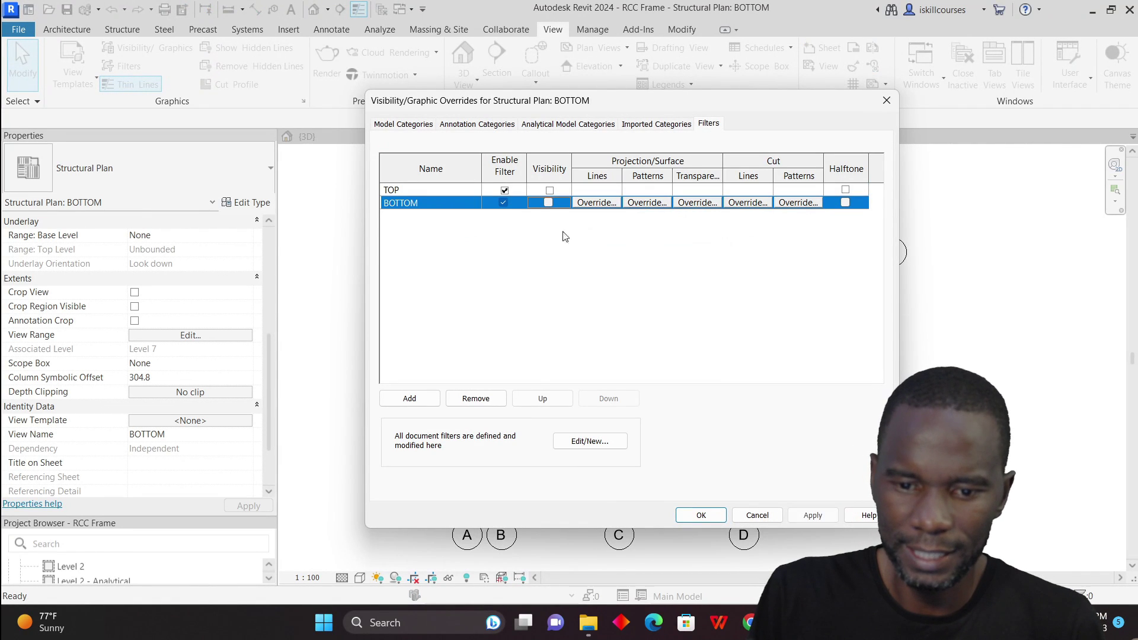
pyautogui.click(813, 515)
pyautogui.click(702, 515)
# Switch to the TOP structural plan view.
pyautogui.scroll(4, 570, 381)
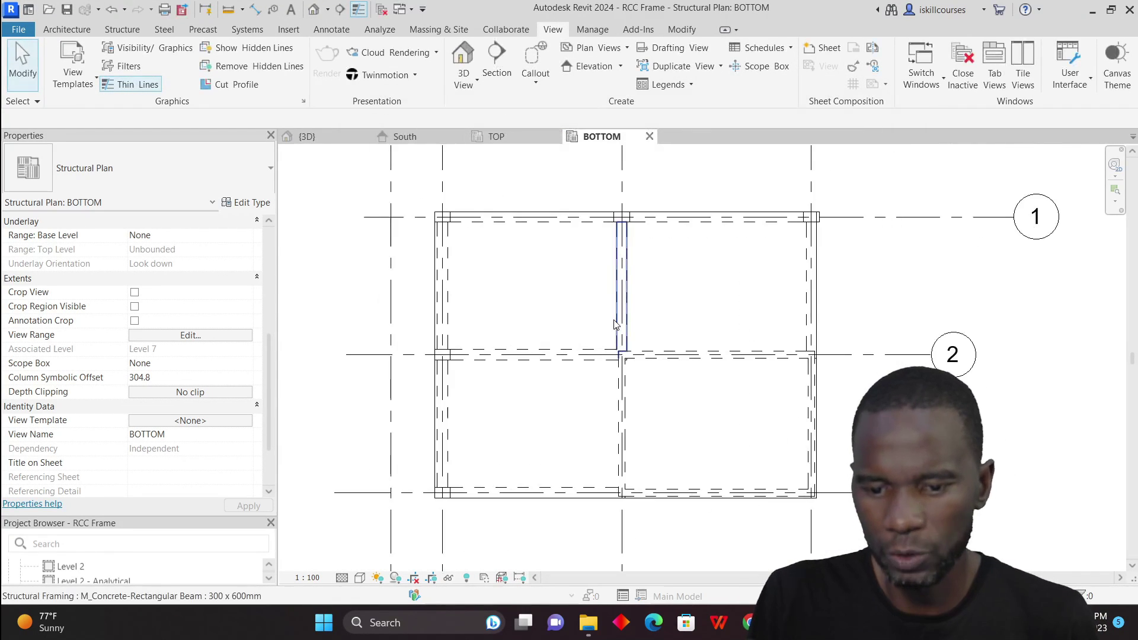
pyautogui.scroll(-3, 590, 350)
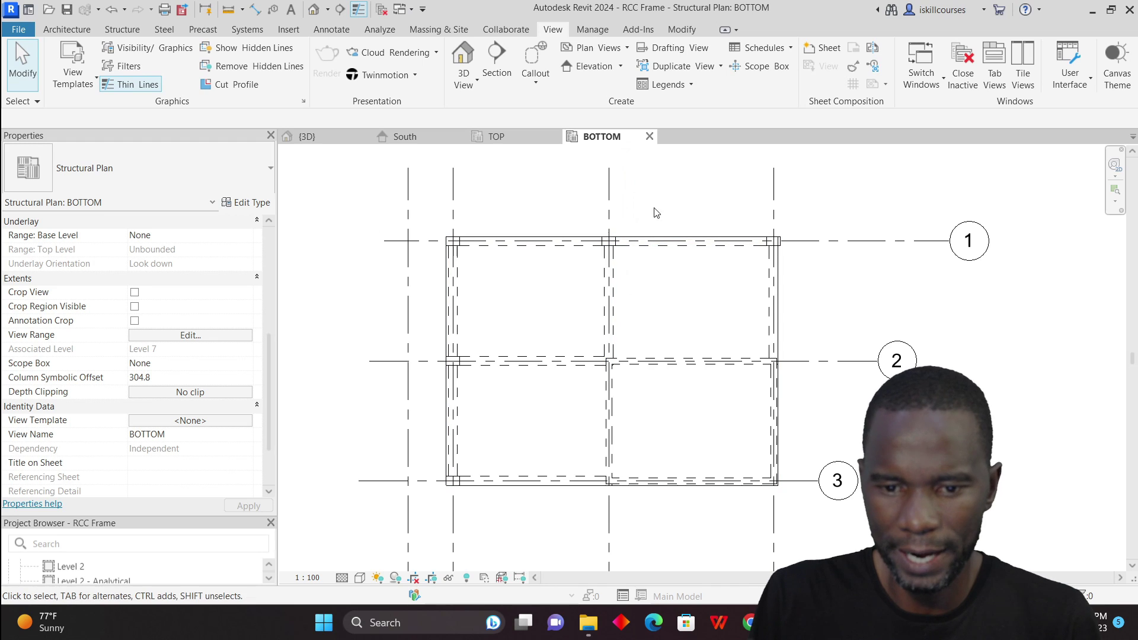
pyautogui.click(504, 137)
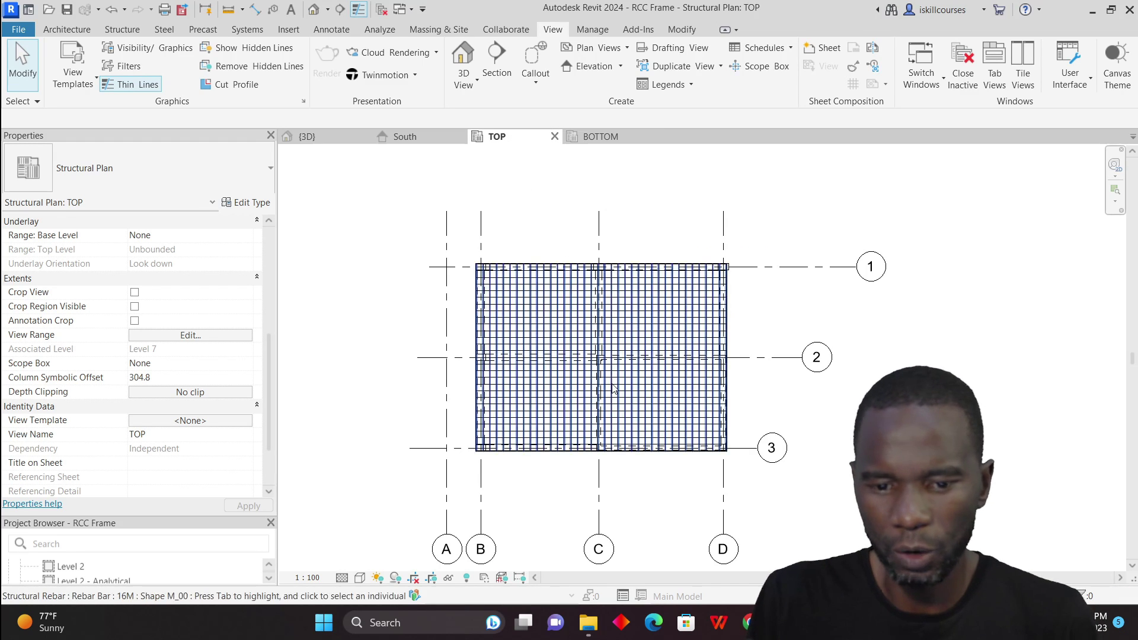
# Review the TOP and BOTTOM filter rules from the TOP plan's VG Filters tab.
pyautogui.press('v')
pyautogui.press('g')
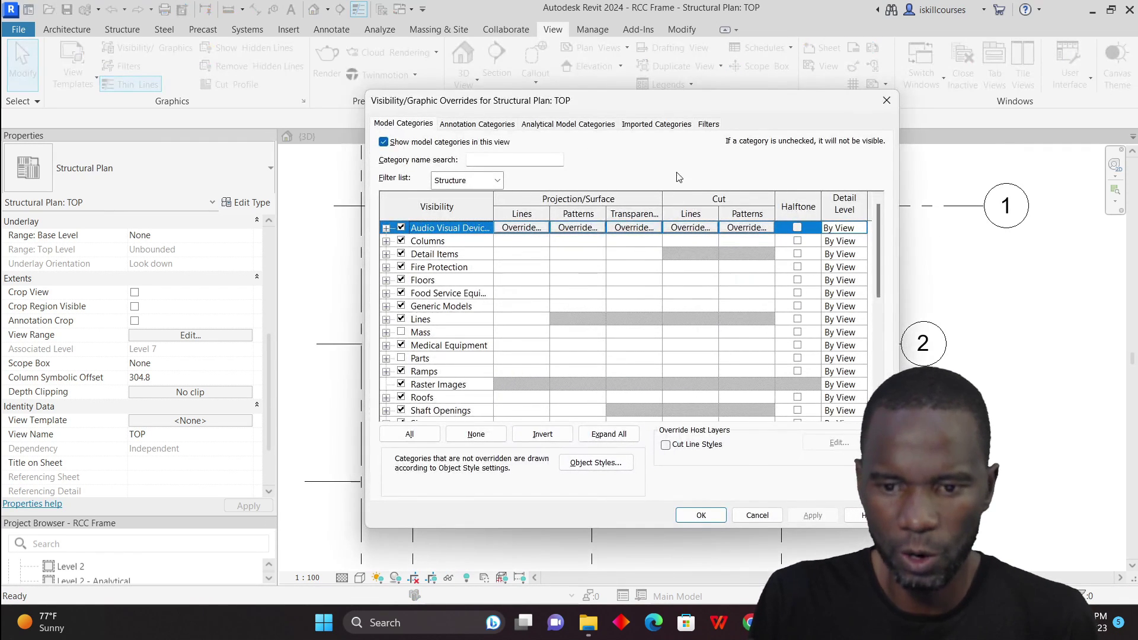
pyautogui.click(707, 124)
pyautogui.click(593, 444)
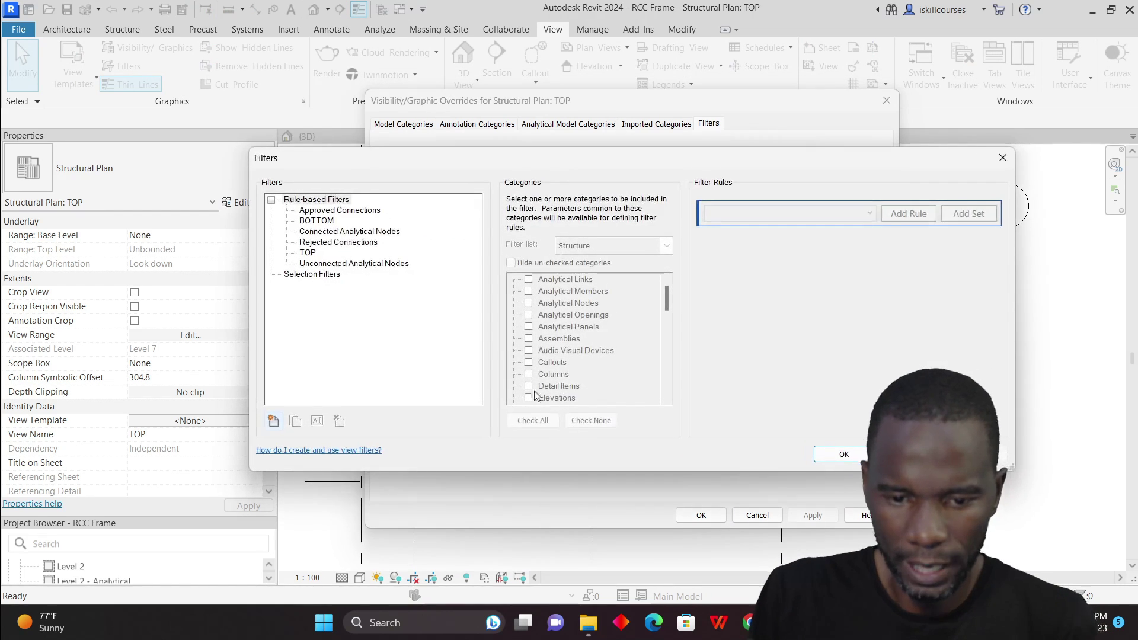
pyautogui.click(326, 221)
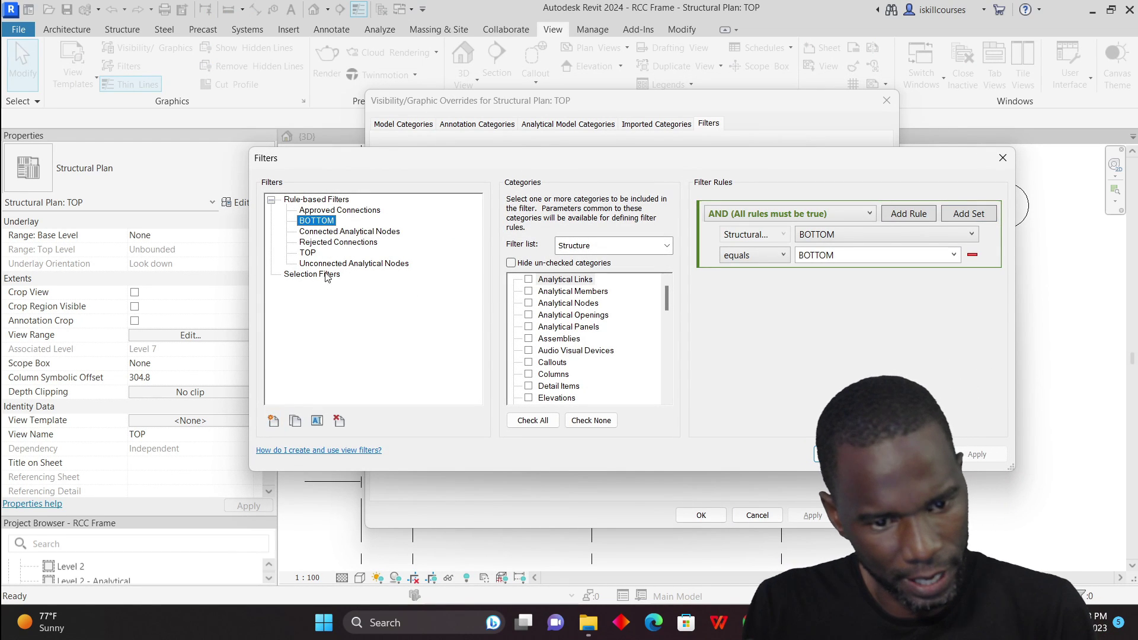
pyautogui.click(308, 253)
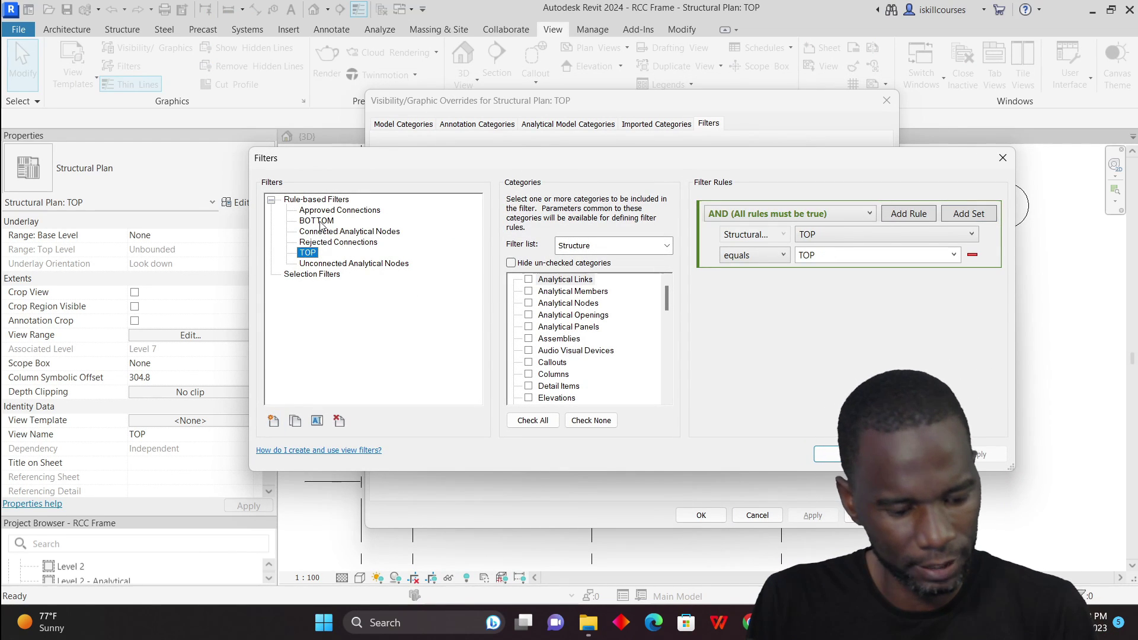
pyautogui.click(321, 223)
pyautogui.click(310, 255)
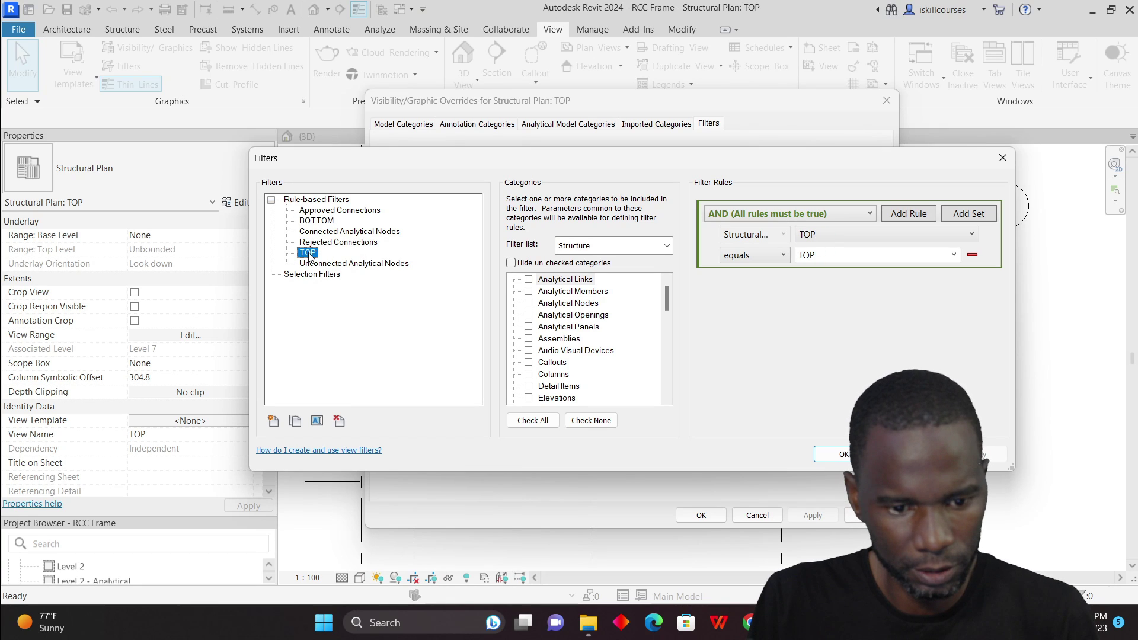
pyautogui.click(996, 160)
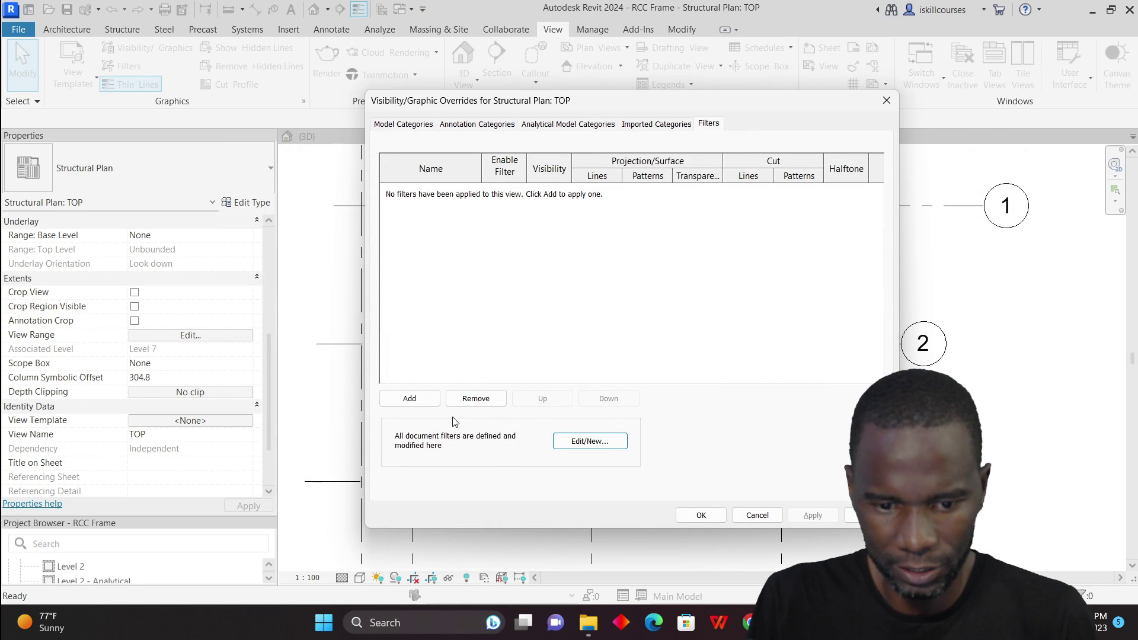
# Add both filters to the TOP plan, hide BOTTOM rebar, then apply and confirm.
pyautogui.click(408, 399)
pyautogui.click(575, 261)
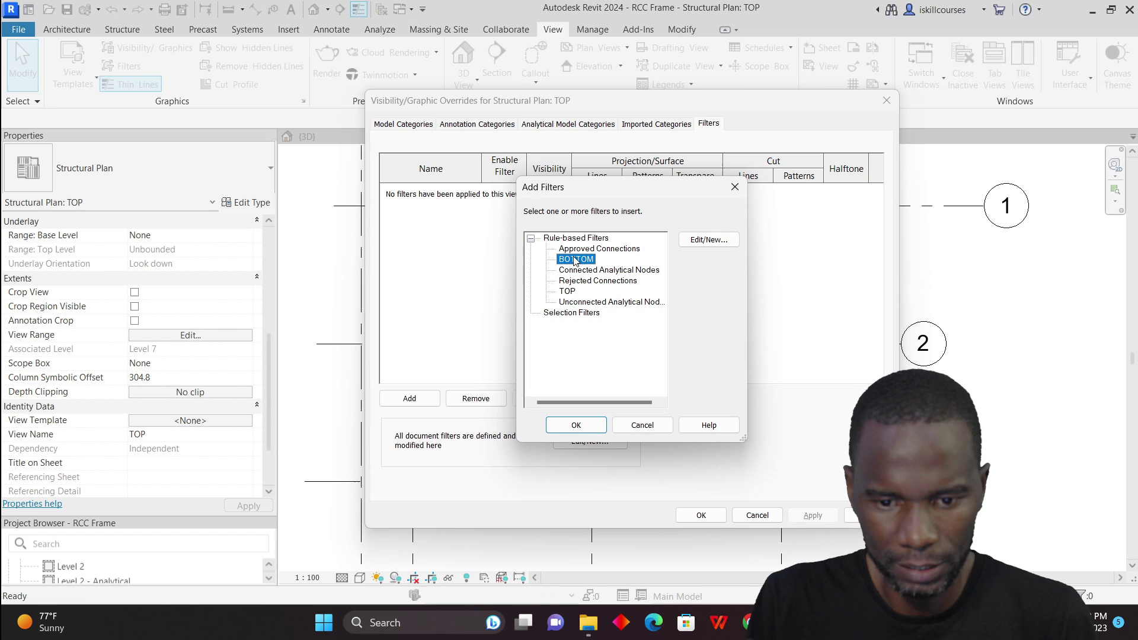
pyautogui.click(599, 424)
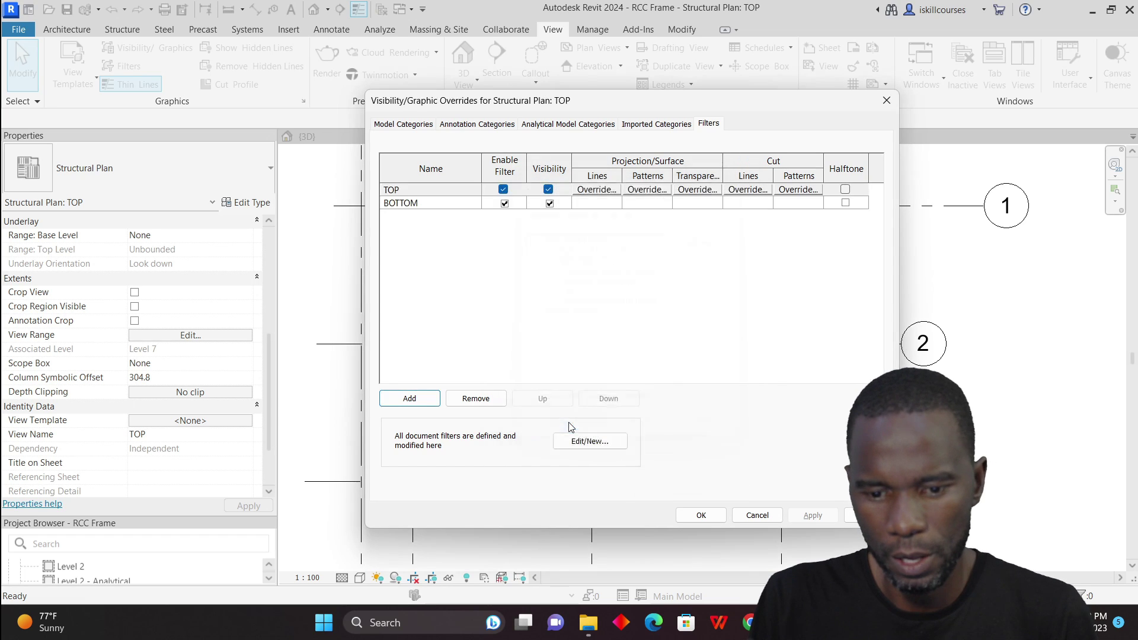
pyautogui.moveTo(608, 110); pyautogui.dragTo(646, 203)
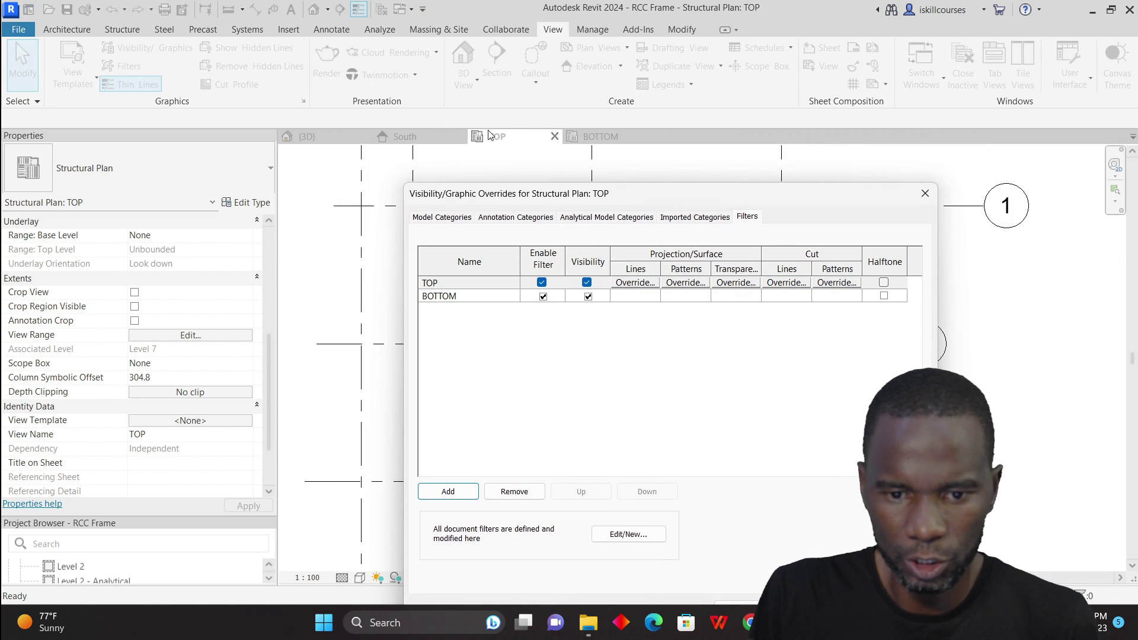
pyautogui.click(595, 303)
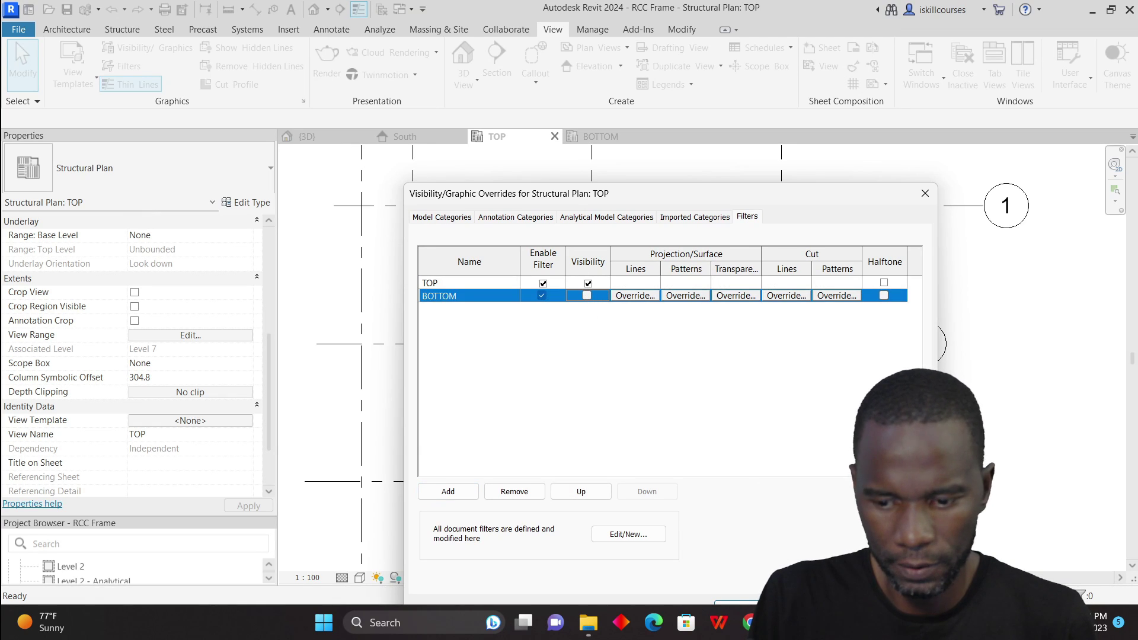
pyautogui.moveTo(723, 206); pyautogui.dragTo(628, 41)
pyautogui.click(756, 448)
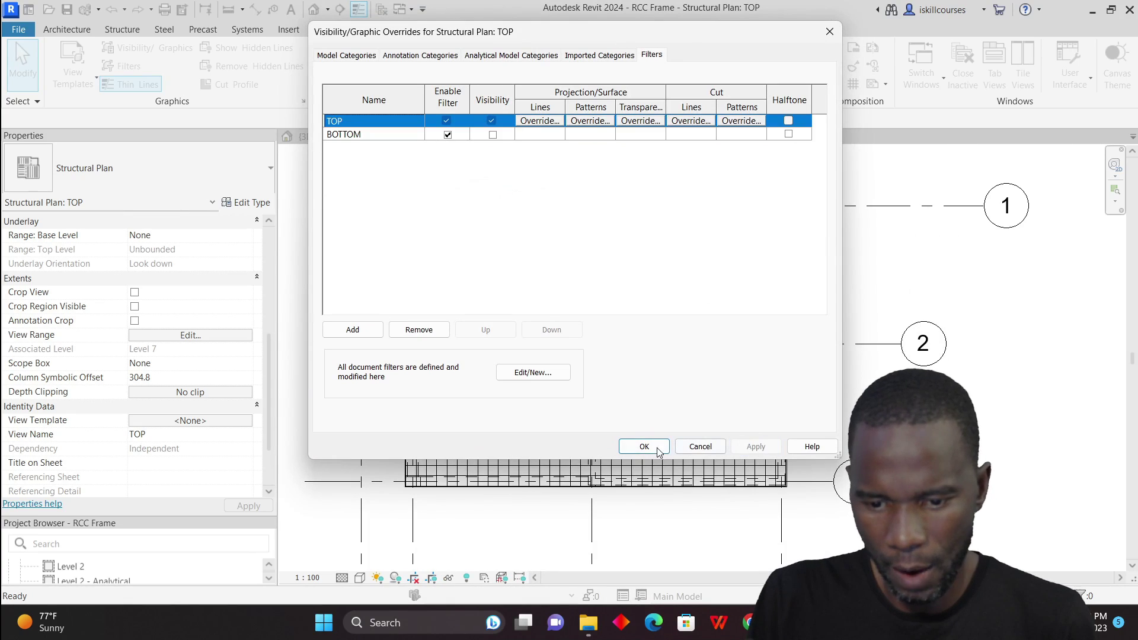
pyautogui.click(644, 446)
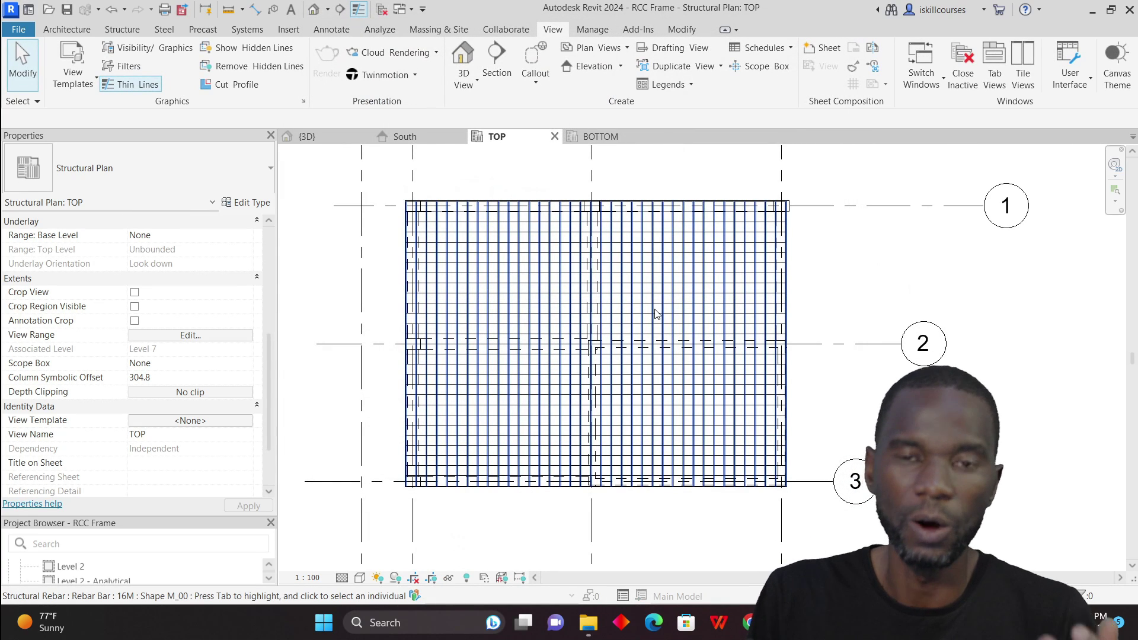
# Set a slab rebar set in the TOP plan to show only its end bars.
pyautogui.scroll(3, 614, 249)
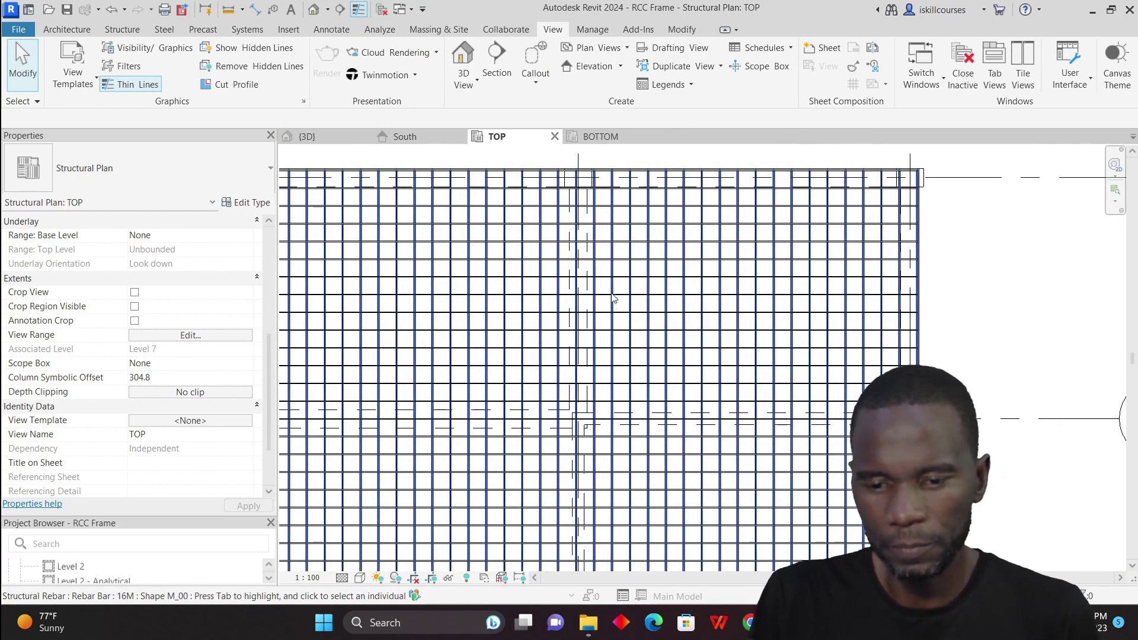
pyautogui.scroll(-2, 611, 320)
pyautogui.scroll(-2, 611, 320)
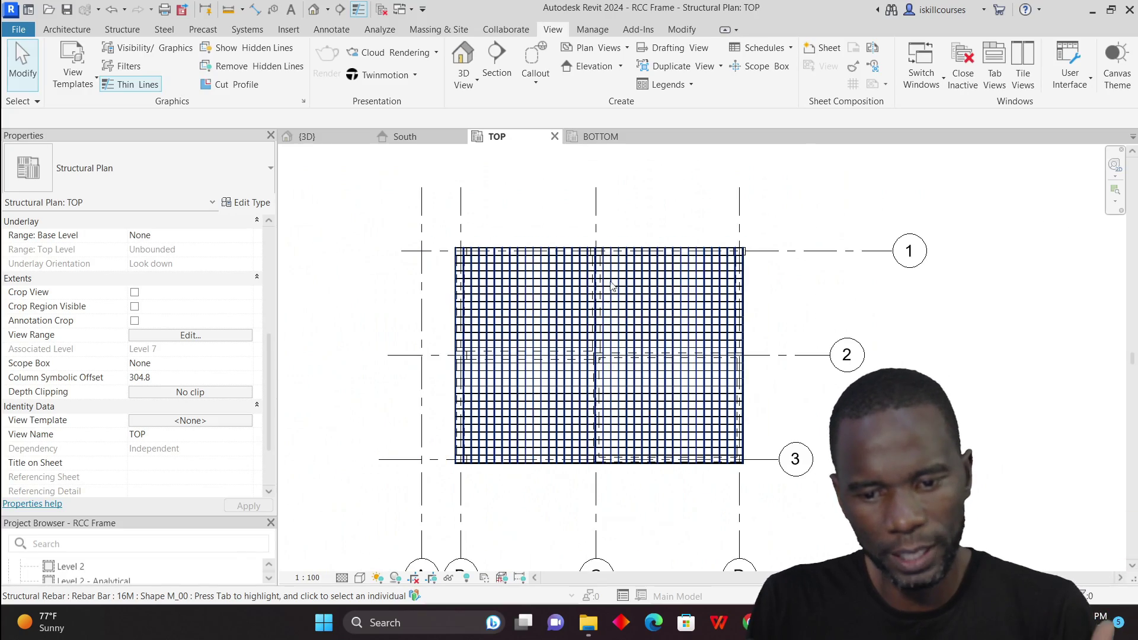
pyautogui.scroll(4, 562, 321)
pyautogui.scroll(-4, 562, 321)
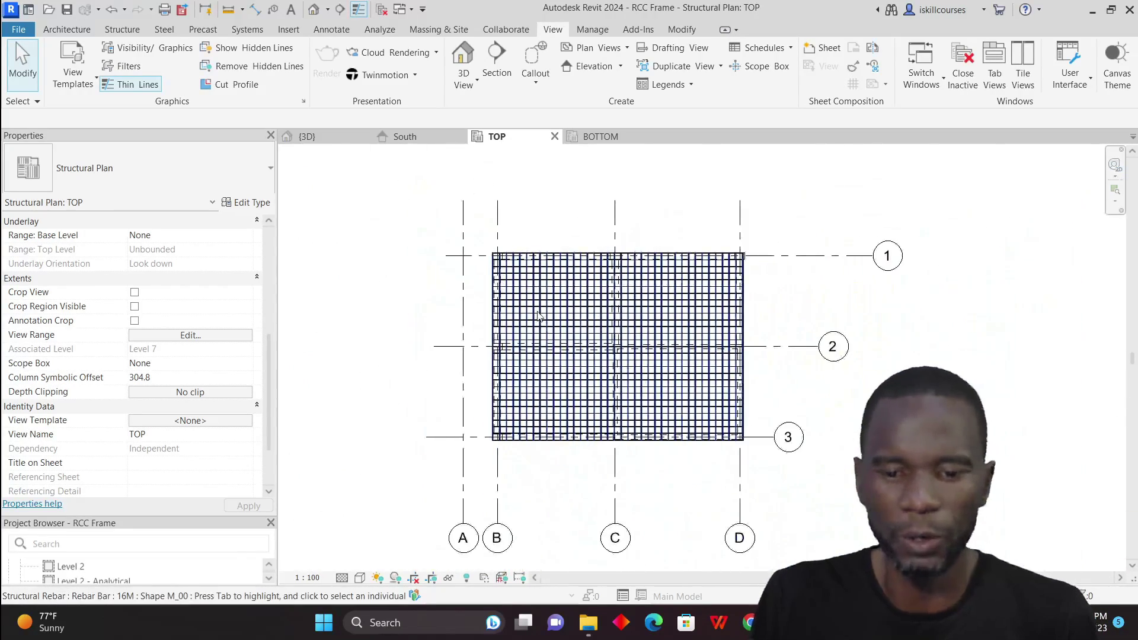
pyautogui.scroll(3, 589, 308)
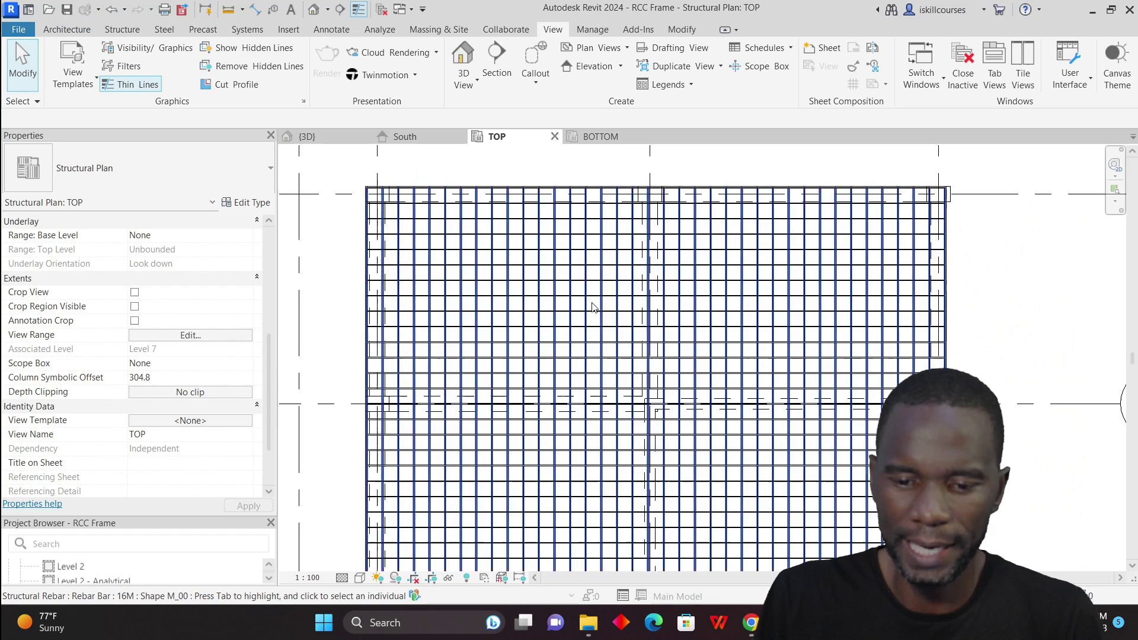
pyautogui.click(594, 306)
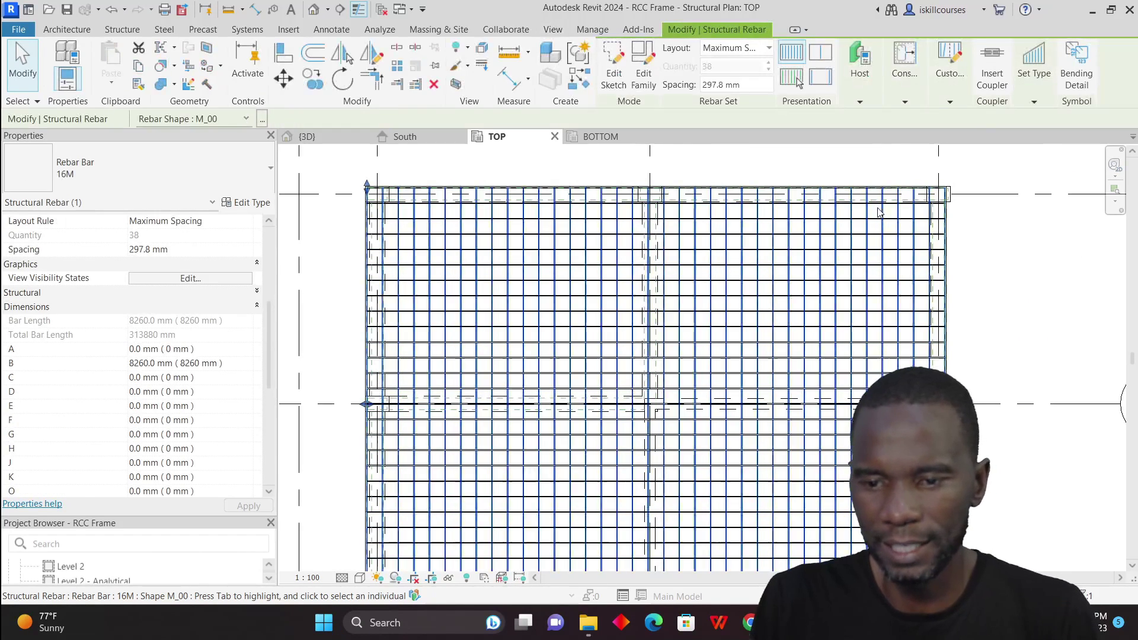
pyautogui.click(821, 81)
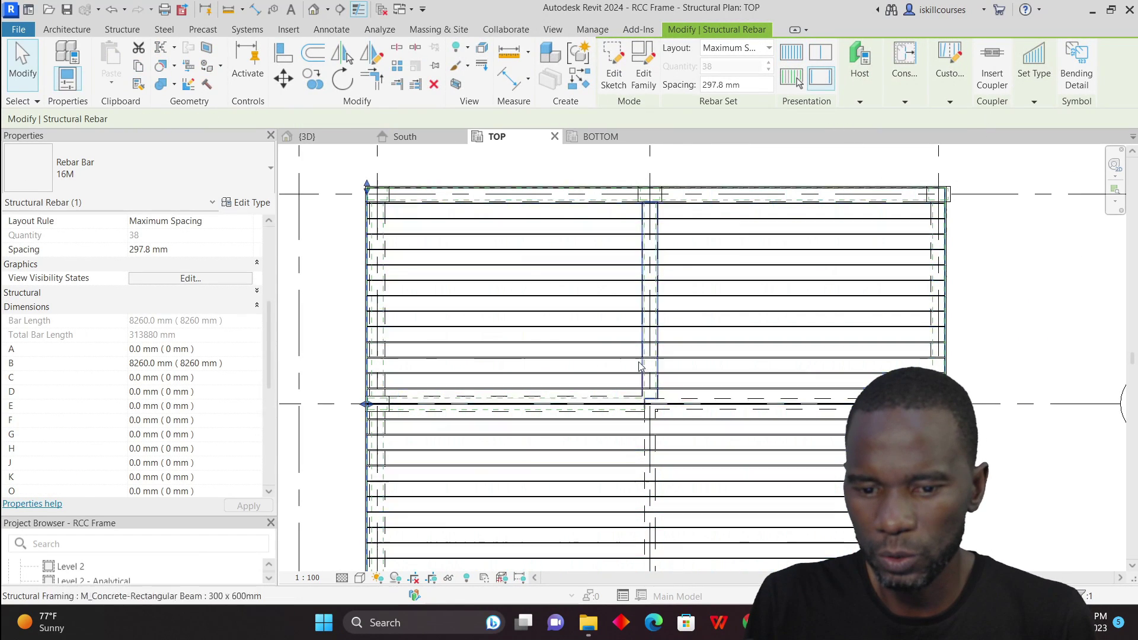
pyautogui.click(1014, 300)
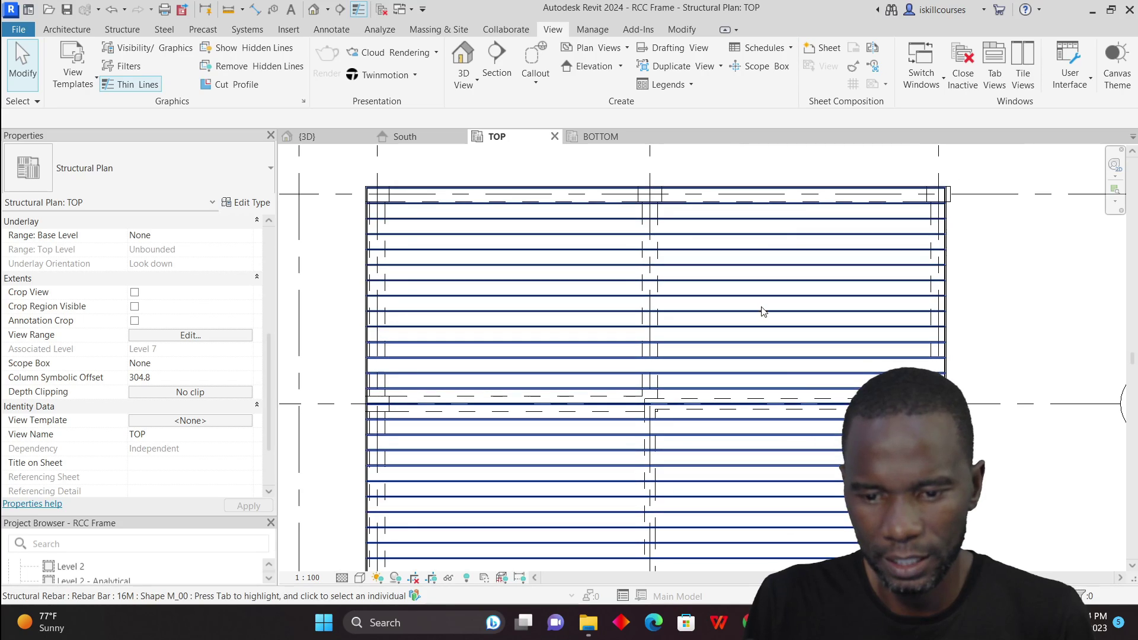
pyautogui.scroll(-2, 593, 314)
# Check the TOP plan's filter visibility in VG and close without changes.
pyautogui.press('v')
pyautogui.press('g')
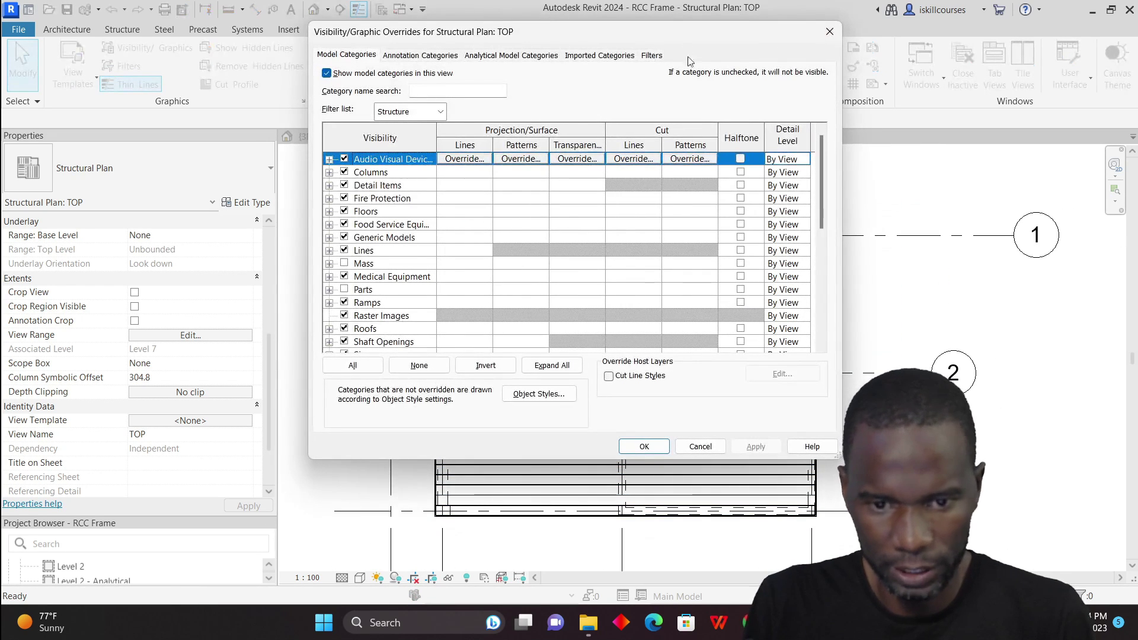
pyautogui.click(653, 55)
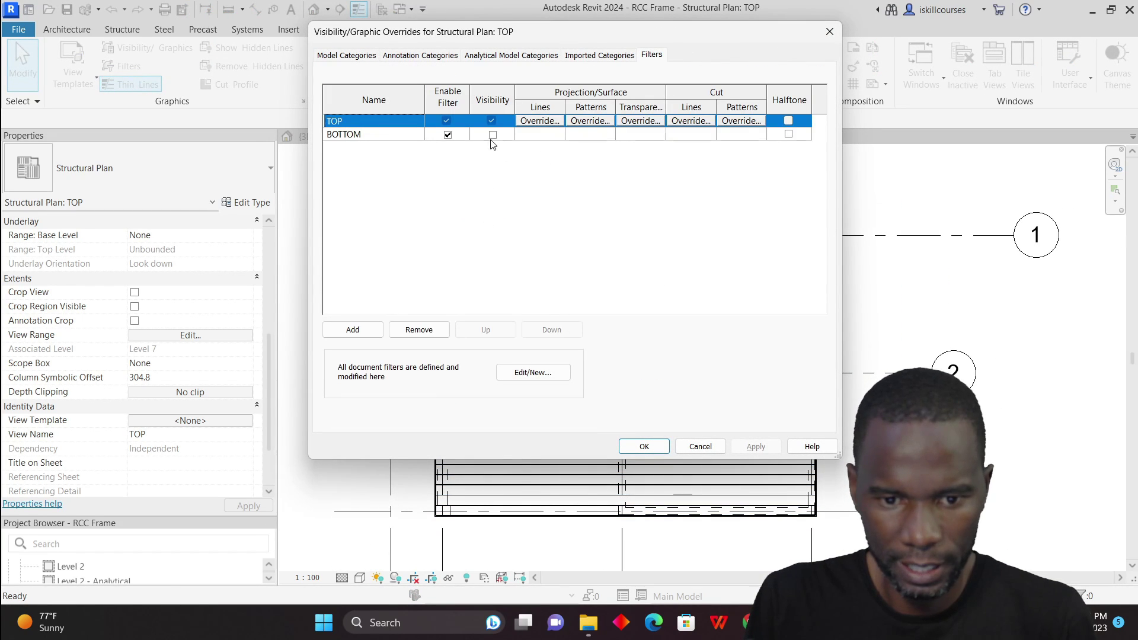
pyautogui.click(830, 31)
pyautogui.scroll(3, 587, 326)
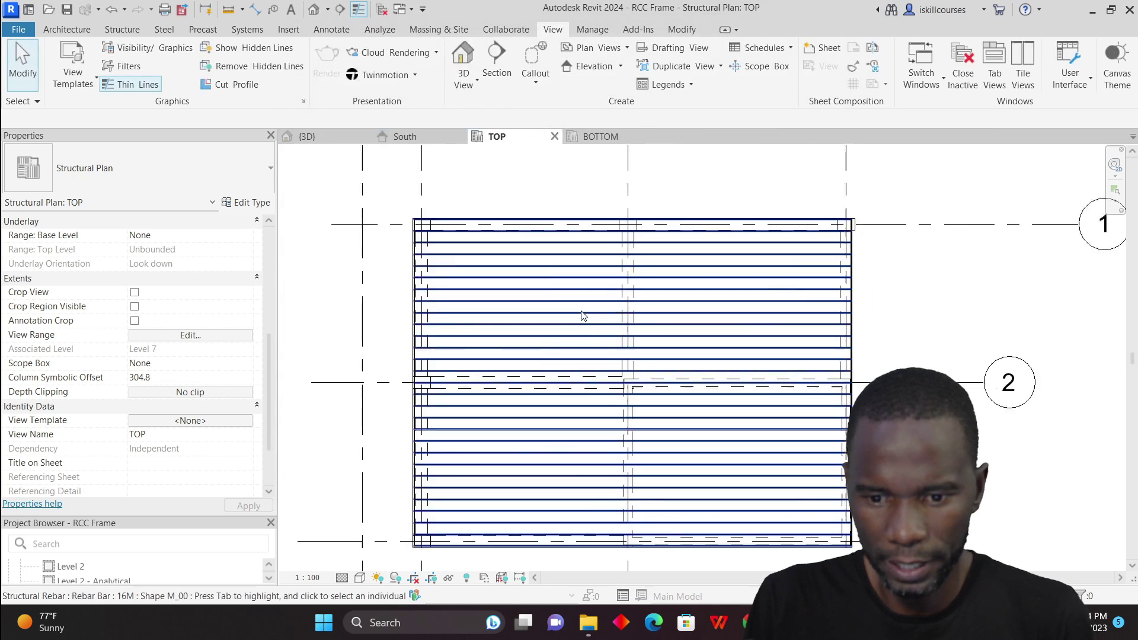
pyautogui.scroll(-4, 777, 331)
# Change another rebar set's plan presentation, then switch to the {3D} view.
pyautogui.click(777, 331)
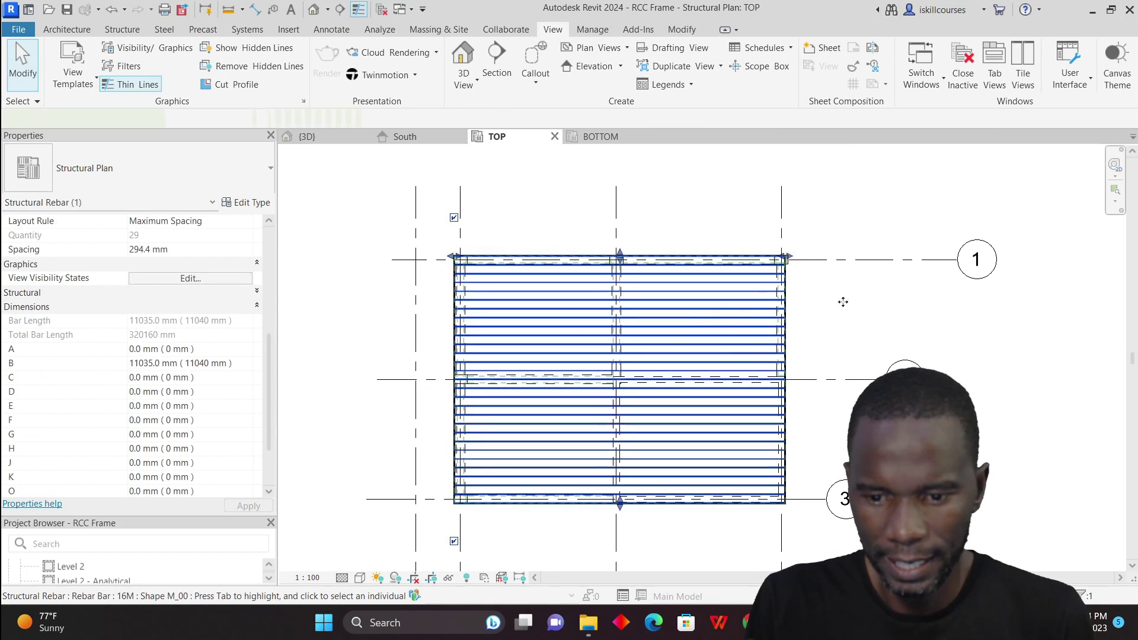
pyautogui.click(828, 57)
pyautogui.click(861, 317)
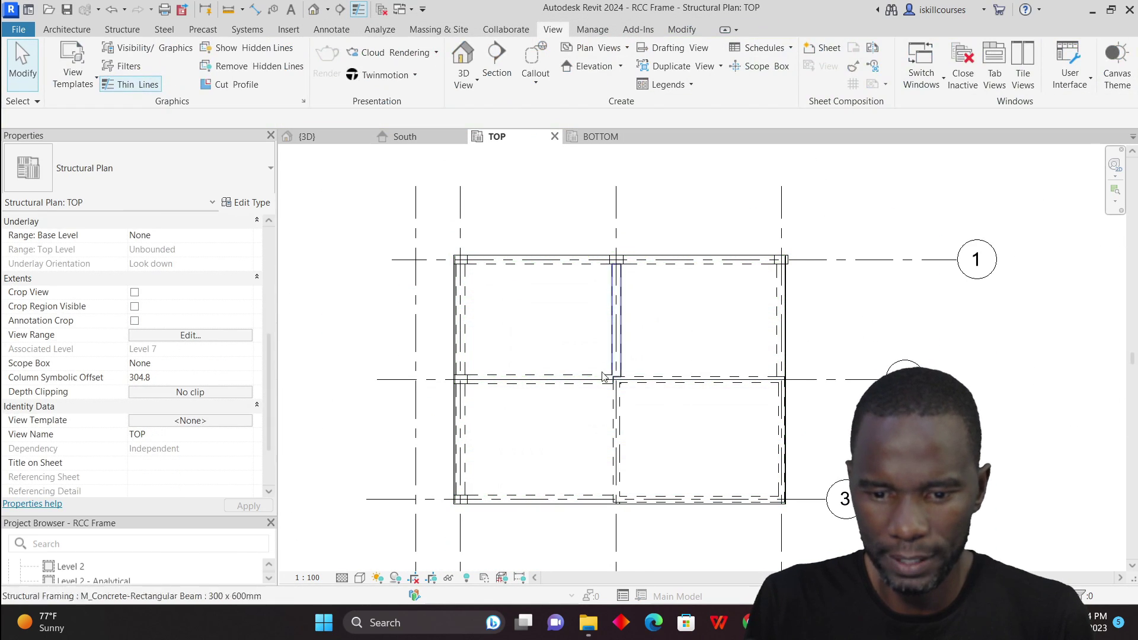
pyautogui.scroll(5, 516, 386)
pyautogui.scroll(-5, 587, 333)
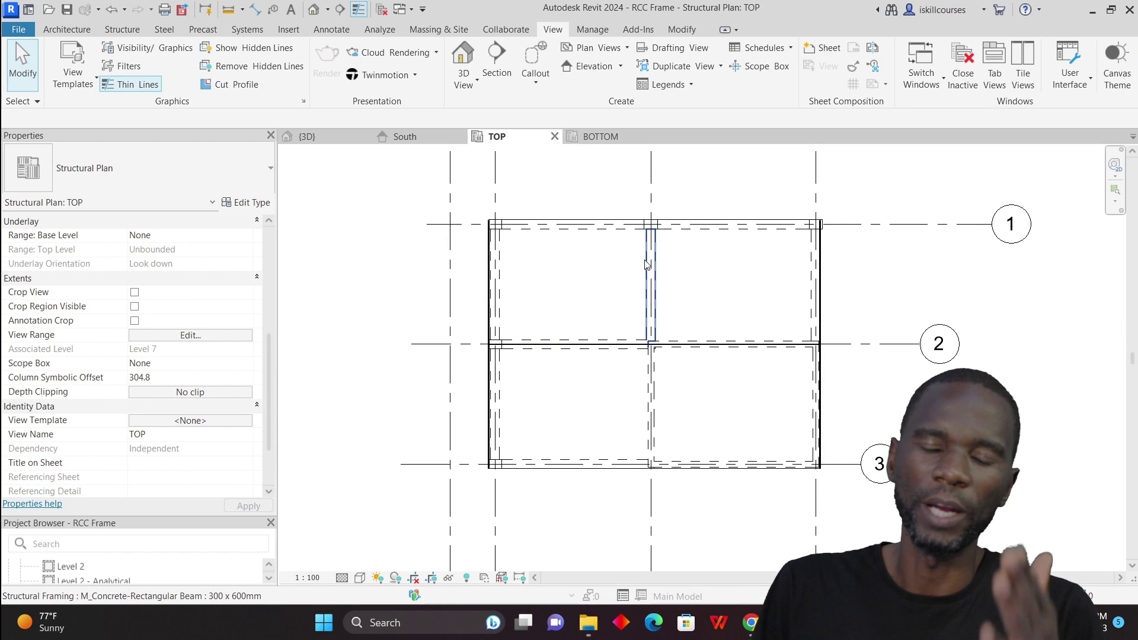
pyautogui.scroll(-2, 646, 265)
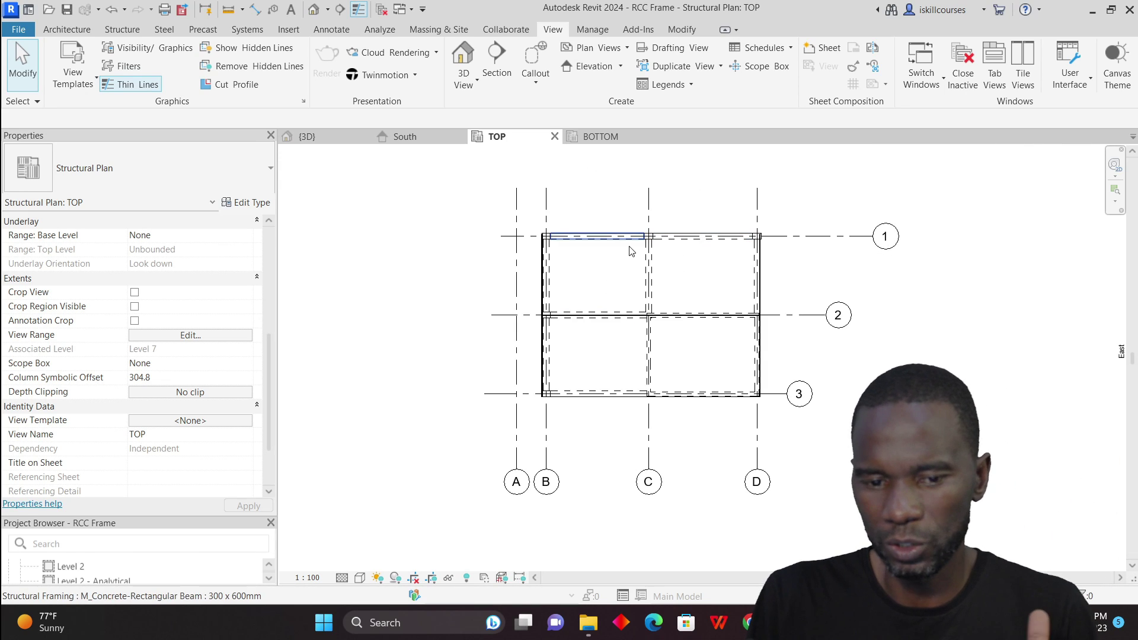
pyautogui.click(308, 137)
# In the 3D view's Visibility/Graphics filters (VG), turn on visibility for the TOP rebar filter.
pyautogui.scroll(6, 771, 380)
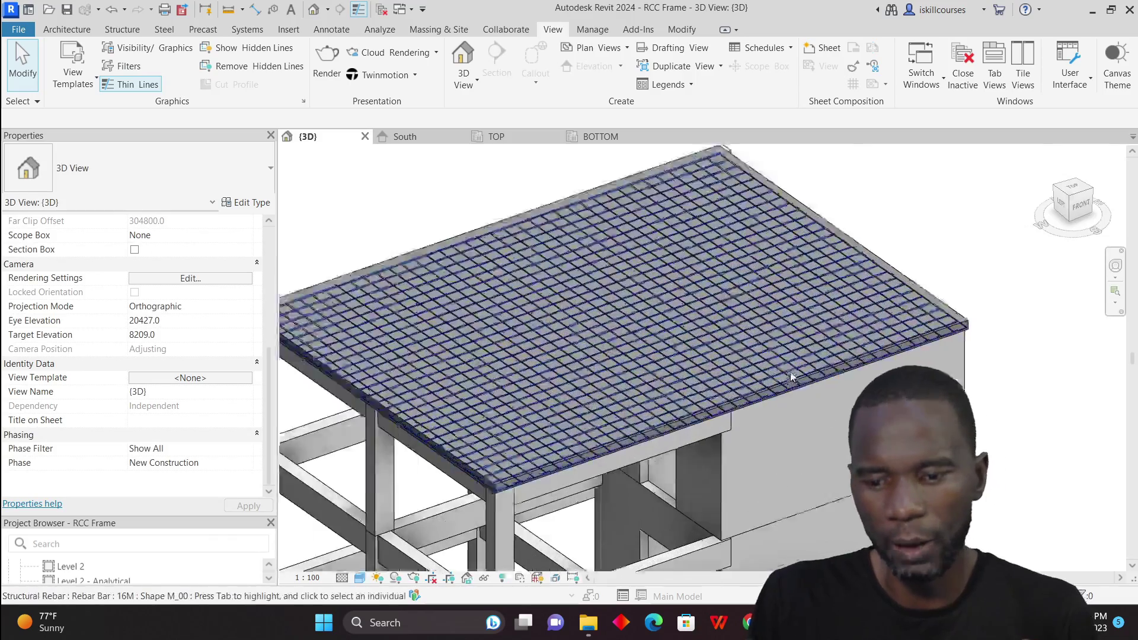
pyautogui.scroll(-4, 717, 267)
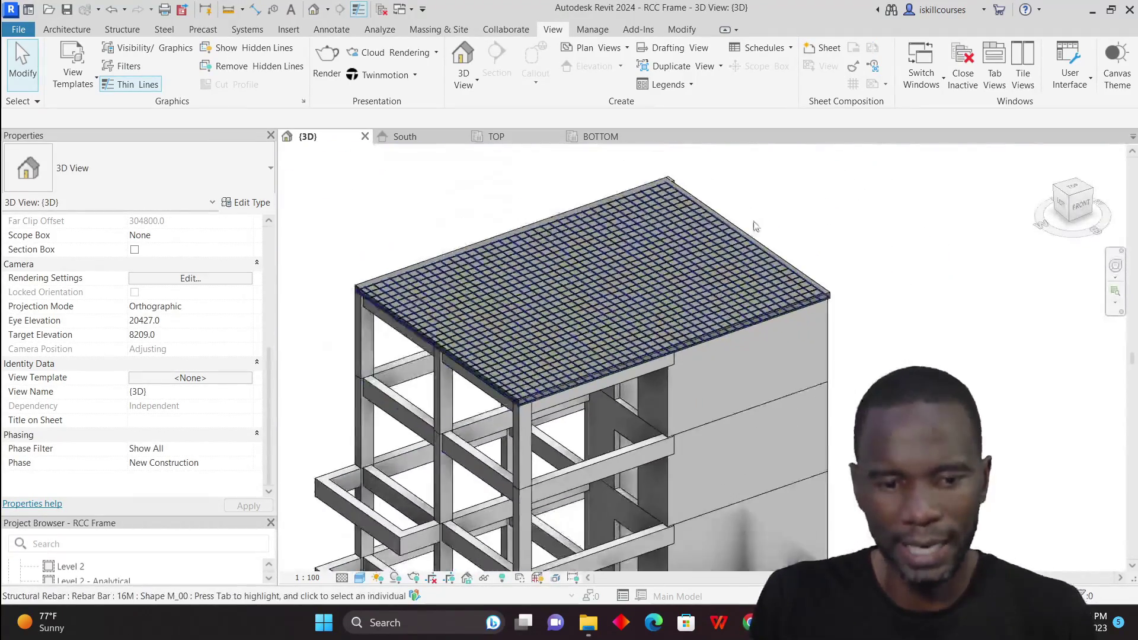
pyautogui.scroll(6, 830, 267)
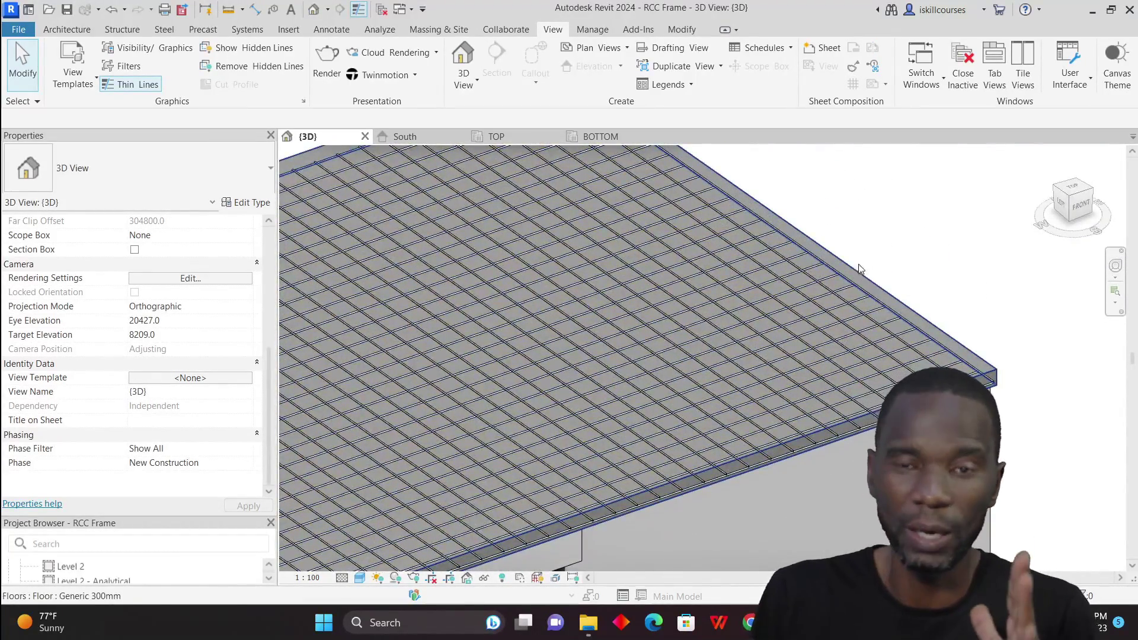
pyautogui.press('v')
pyautogui.press('g')
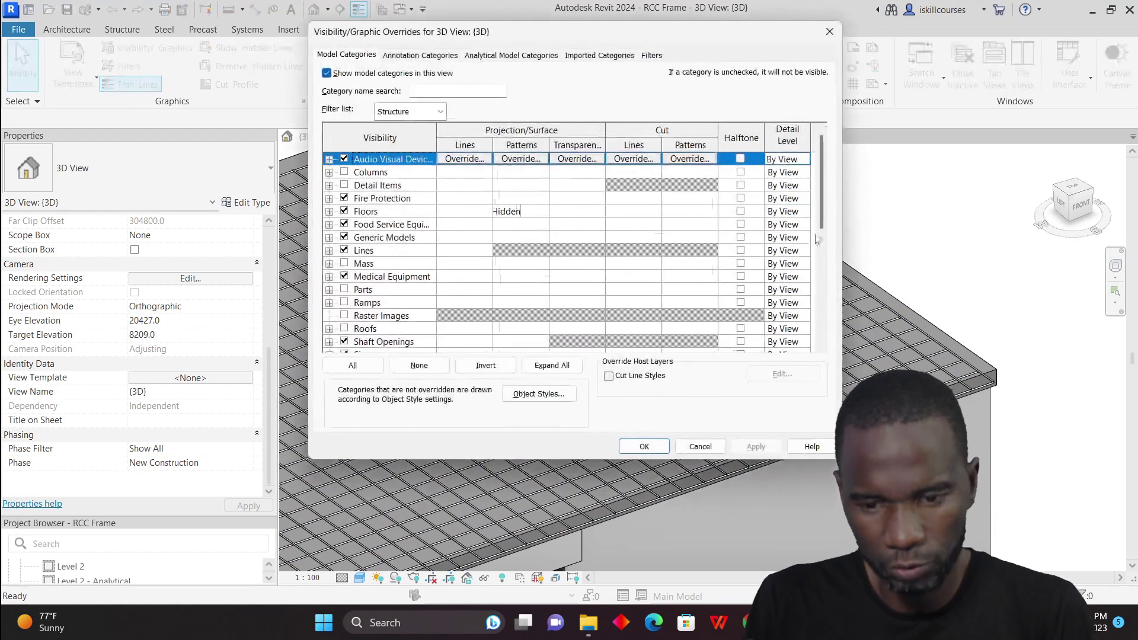
pyautogui.click(652, 55)
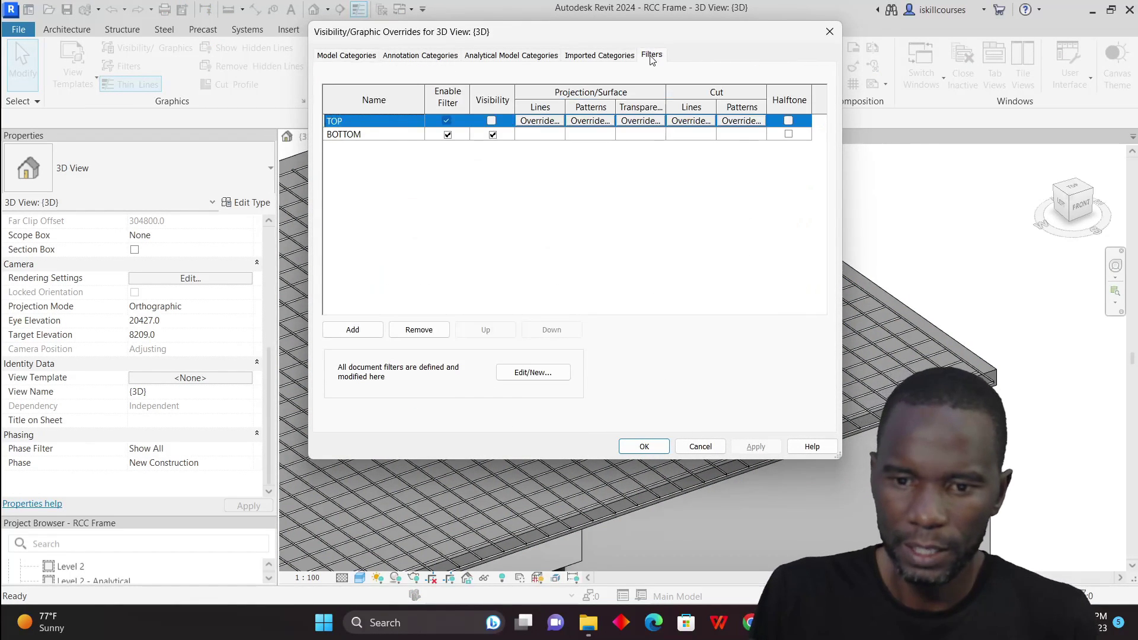
pyautogui.click(492, 121)
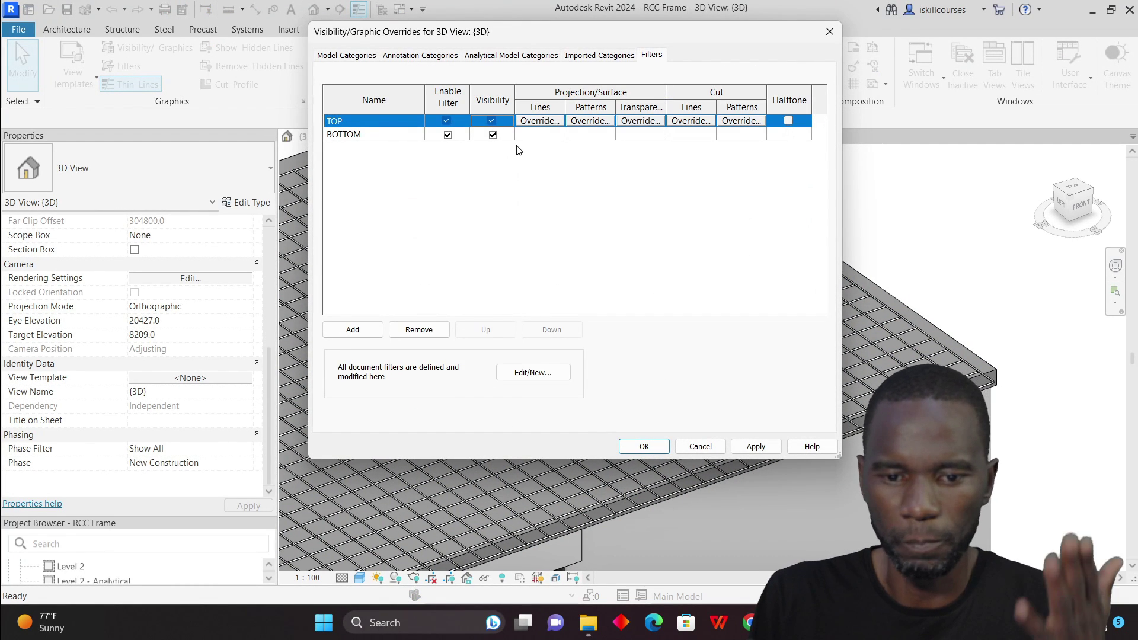
# Override the TOP filter's surface pattern to solid fill in blue and apply it.
pyautogui.click(593, 121)
pyautogui.click(656, 201)
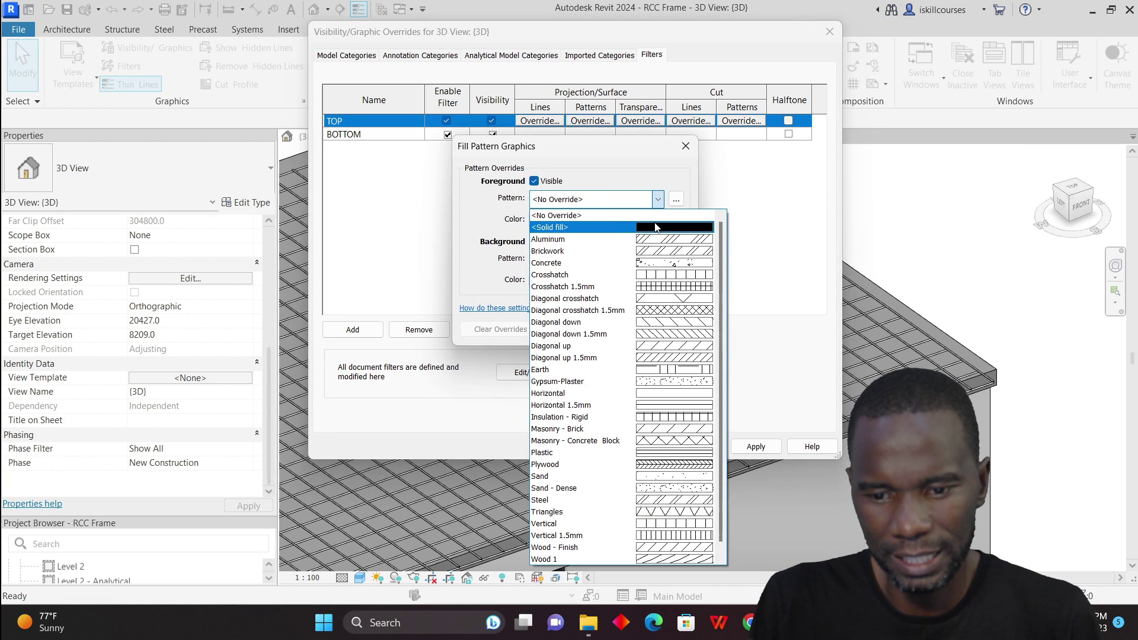
pyautogui.click(657, 227)
pyautogui.click(537, 220)
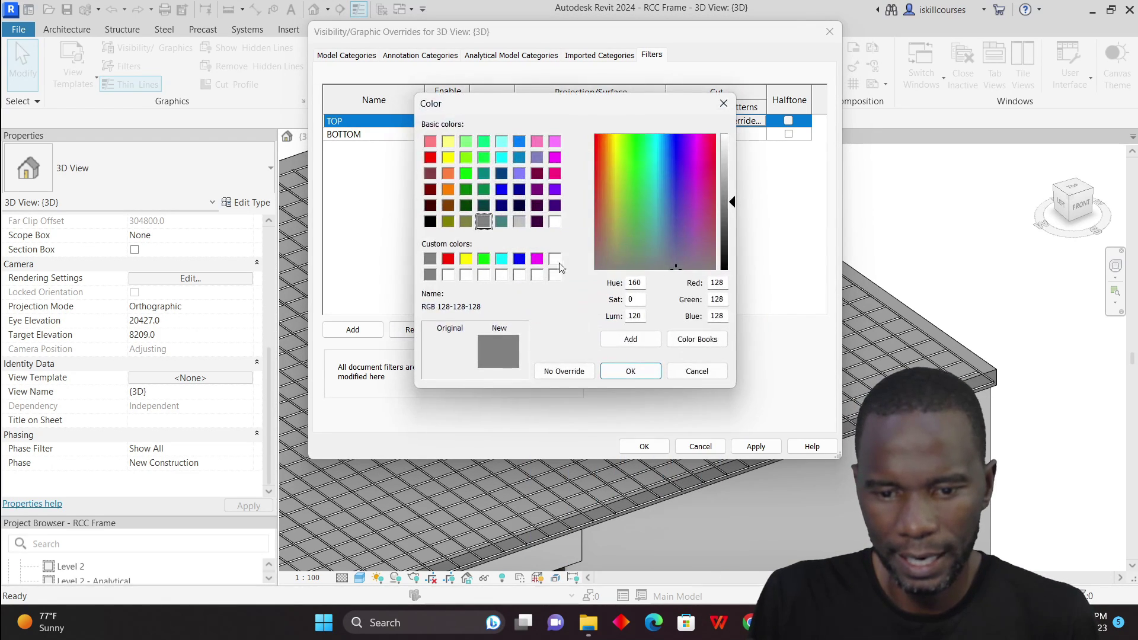
pyautogui.click(519, 259)
pyautogui.click(755, 449)
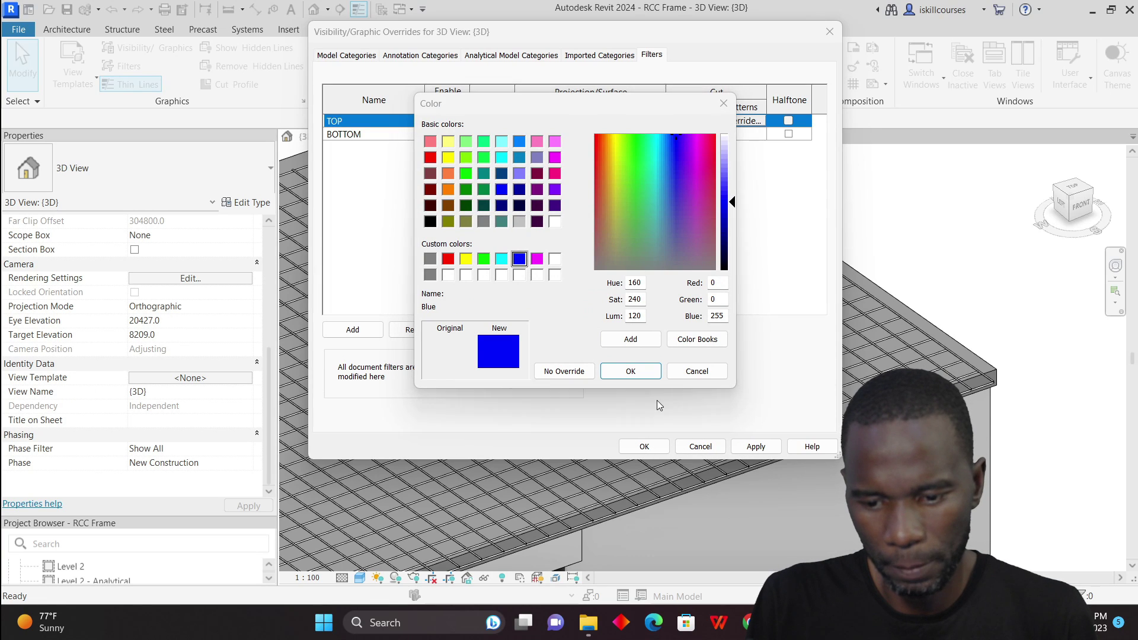
pyautogui.click(631, 372)
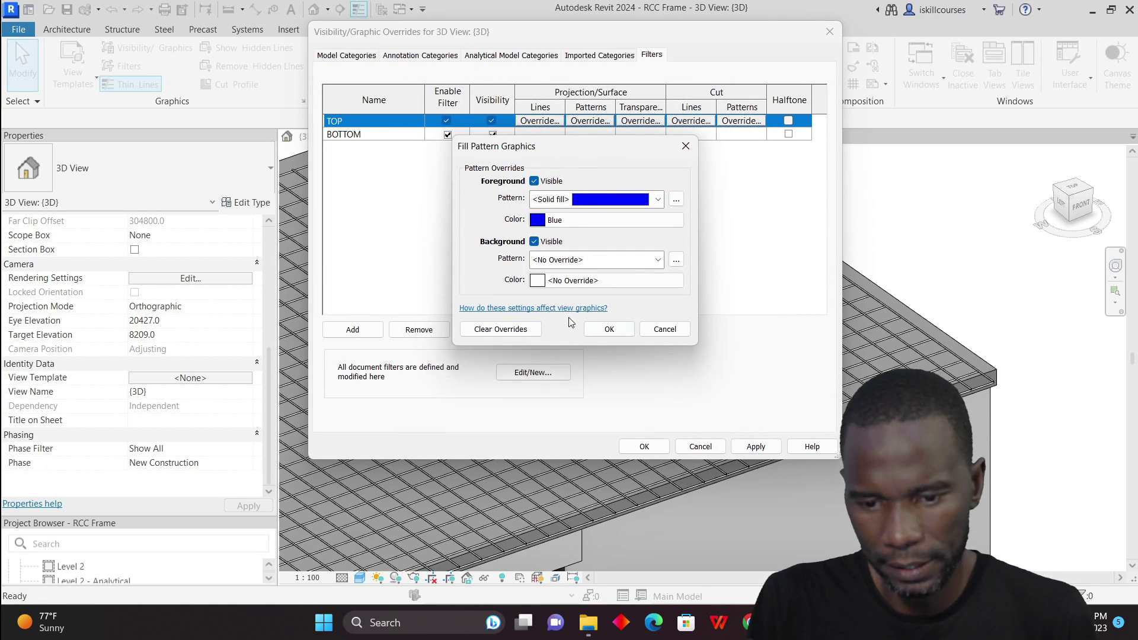
pyautogui.click(609, 329)
pyautogui.click(770, 448)
pyautogui.click(645, 446)
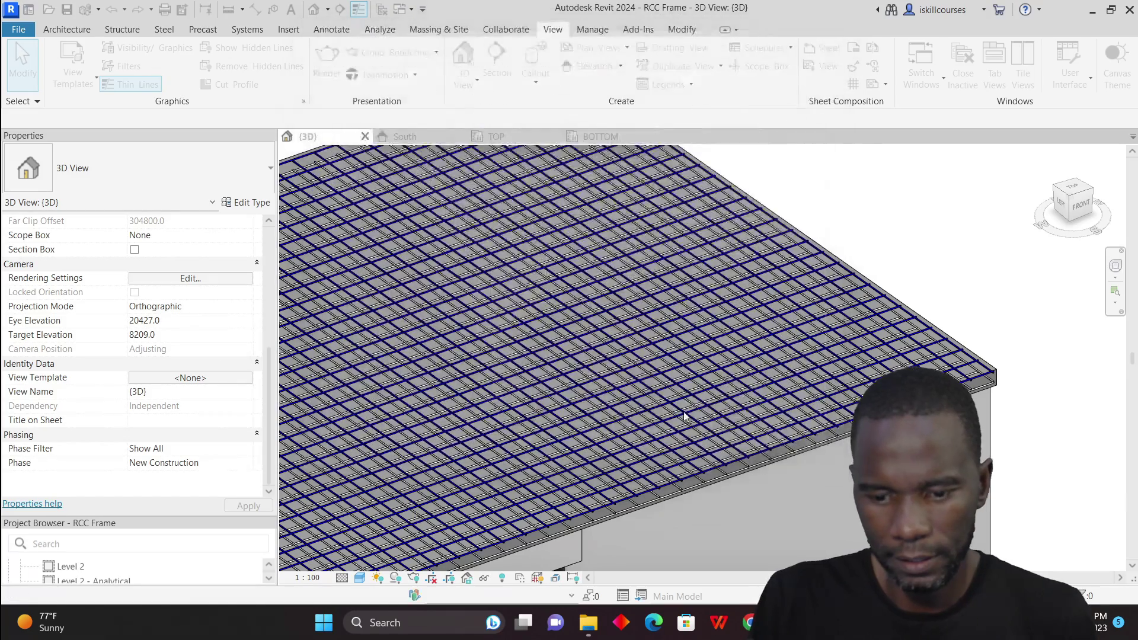
pyautogui.scroll(6, 684, 417)
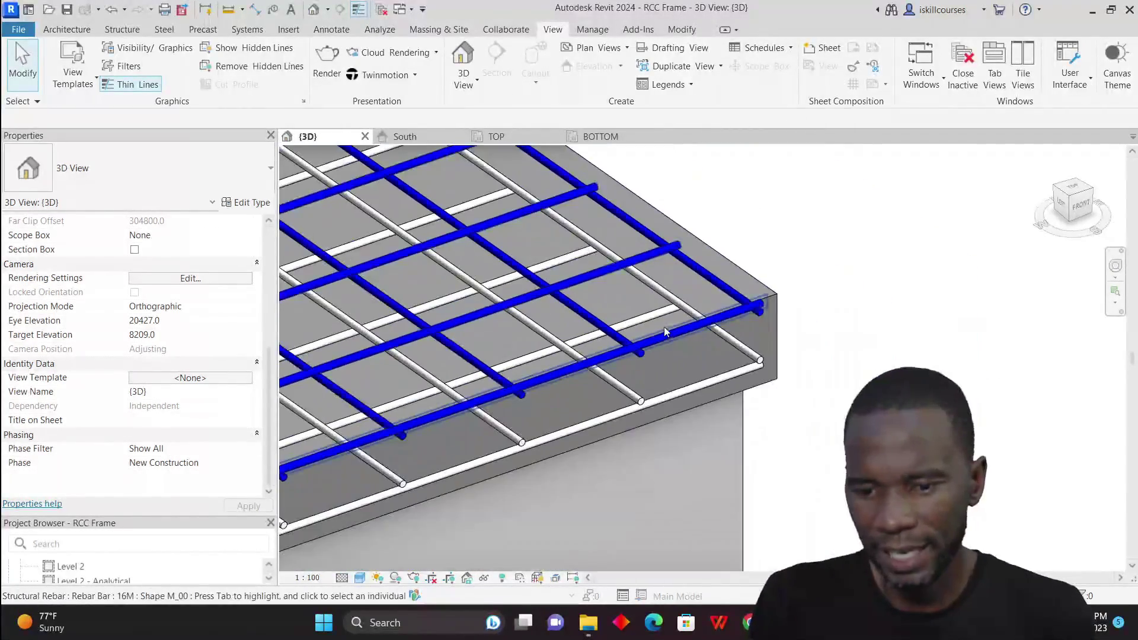
pyautogui.scroll(-1, 664, 332)
# Set the BOTTOM filter's foreground surface pattern to solid fill in Visibility/Graphics.
pyautogui.press('v')
pyautogui.press('g')
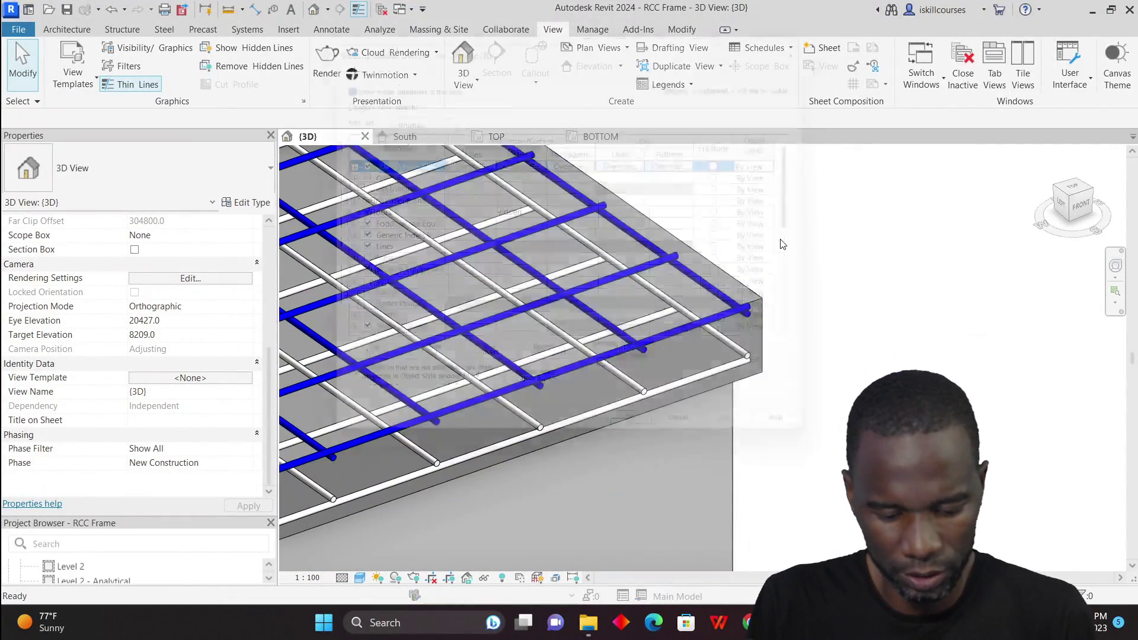
pyautogui.click(651, 56)
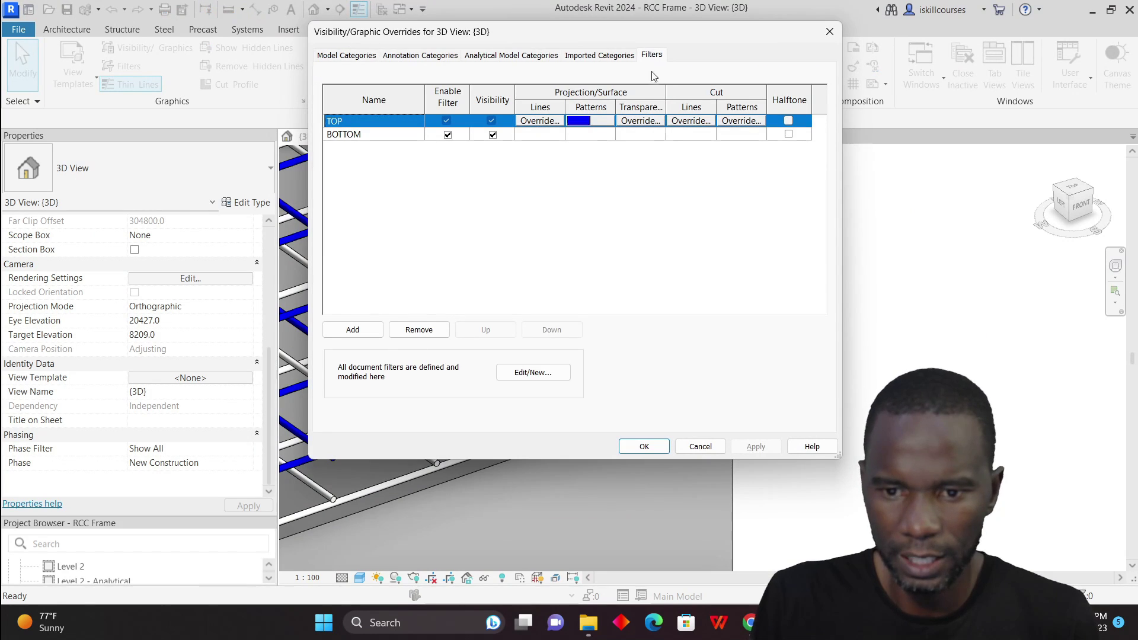
pyautogui.click(589, 134)
pyautogui.click(590, 134)
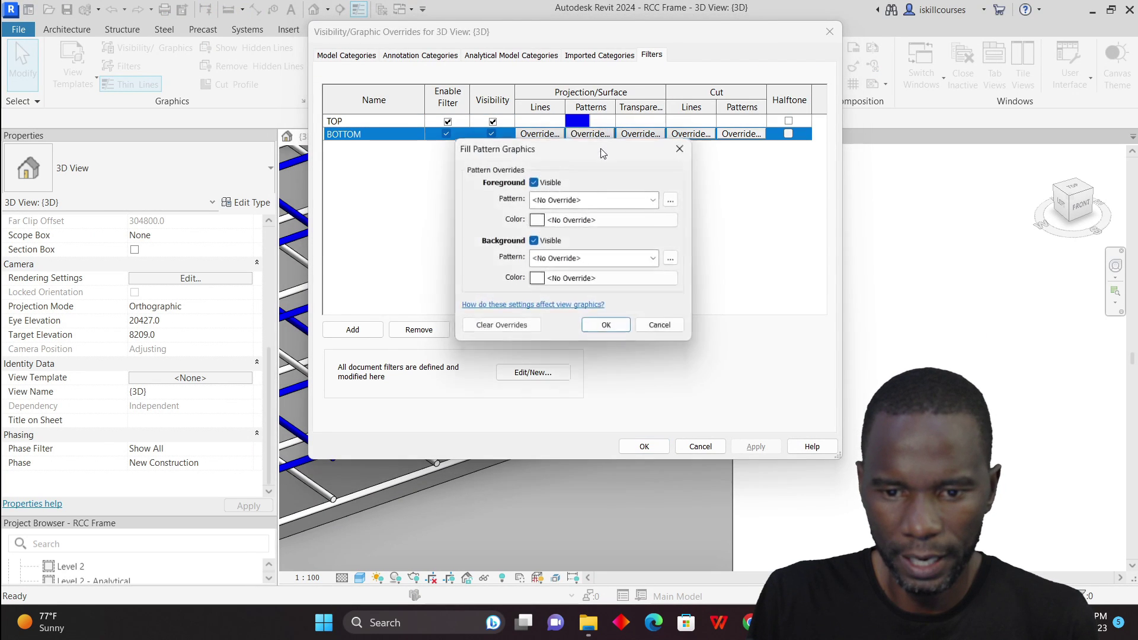
pyautogui.click(658, 200)
pyautogui.click(593, 224)
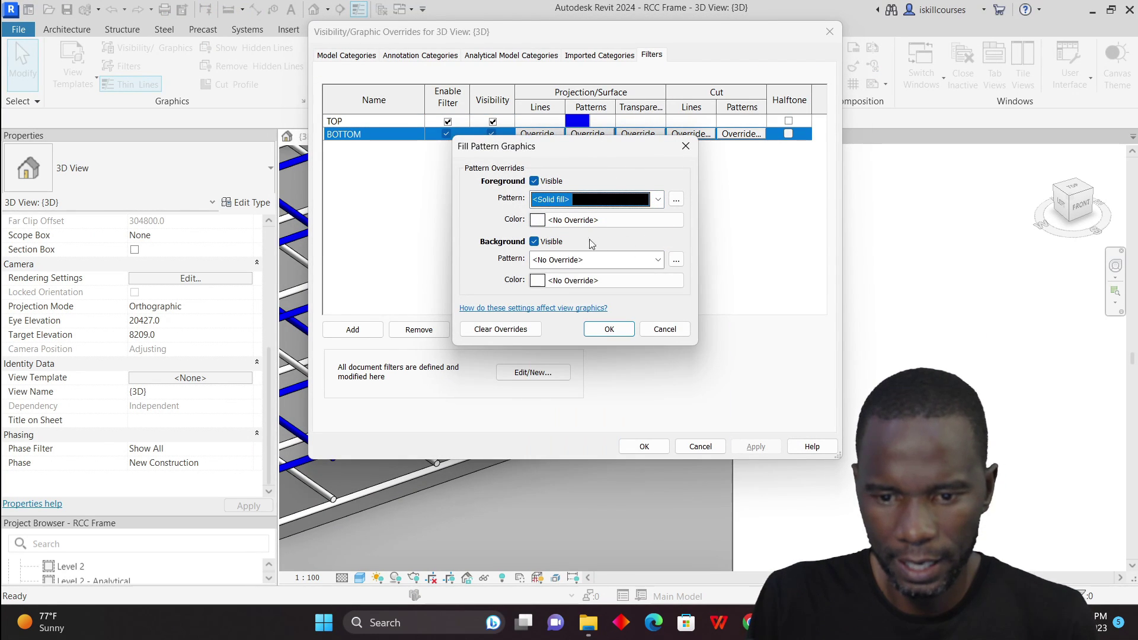
# Color the BOTTOM solid fill PANTONE Yellow 0131 C from the color books and apply.
pyautogui.click(538, 221)
pyautogui.click(698, 340)
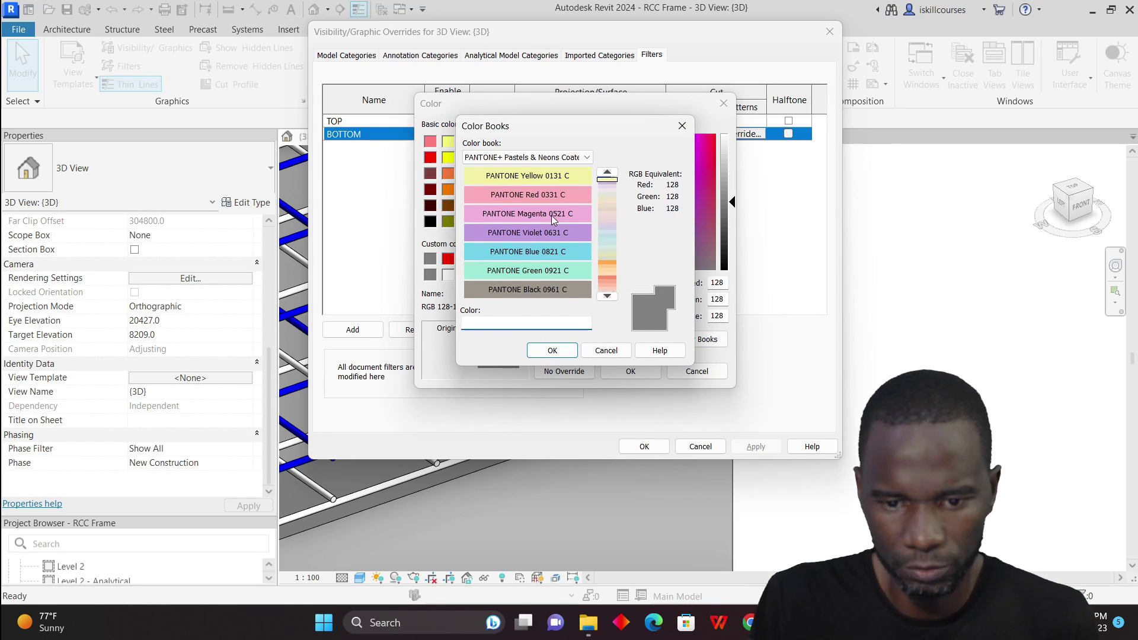
pyautogui.click(551, 215)
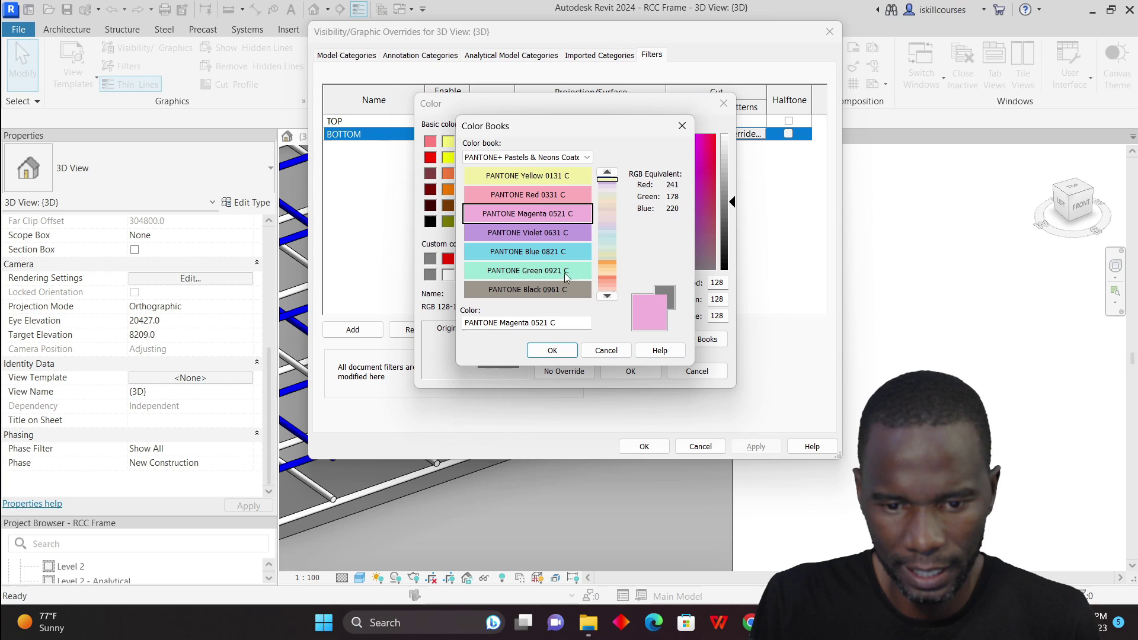
pyautogui.click(540, 274)
pyautogui.click(557, 181)
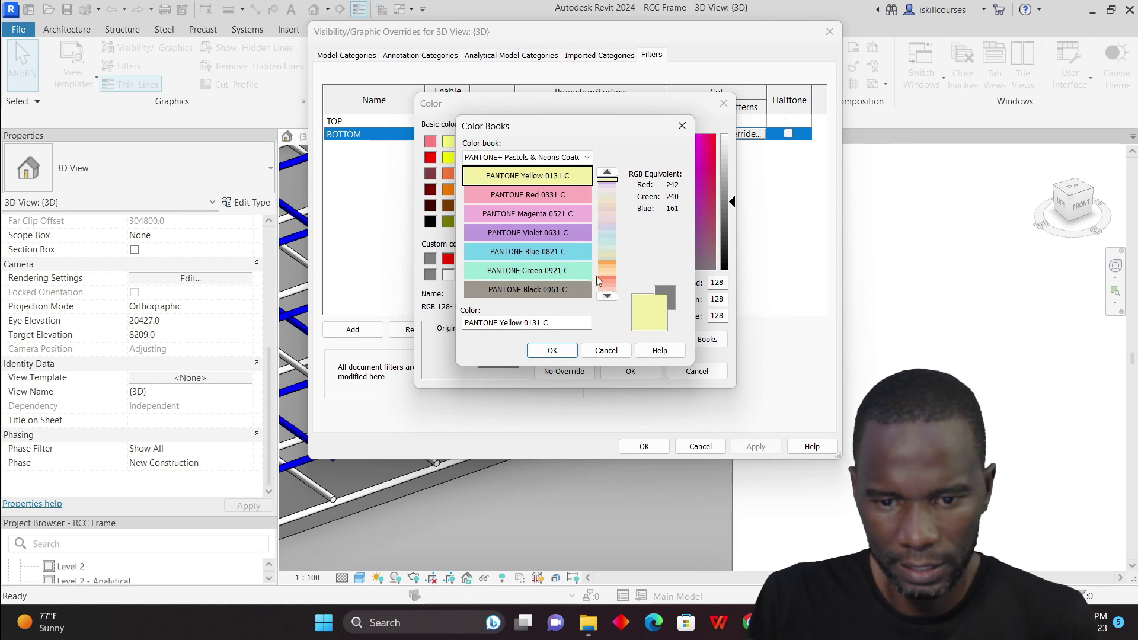
pyautogui.click(552, 351)
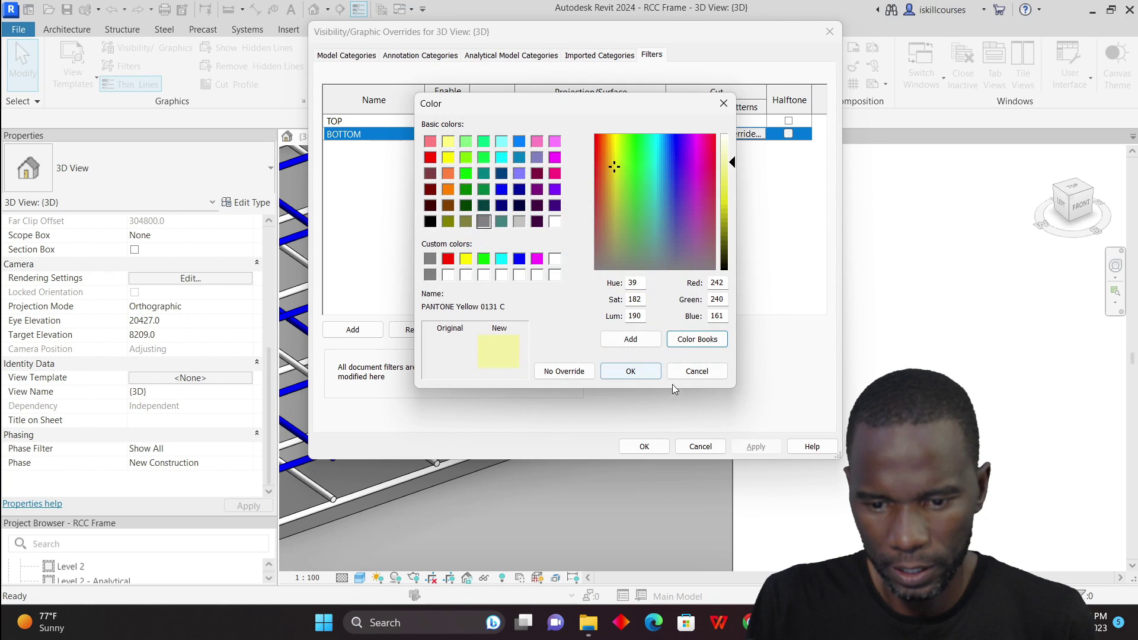
pyautogui.click(631, 371)
pyautogui.click(609, 330)
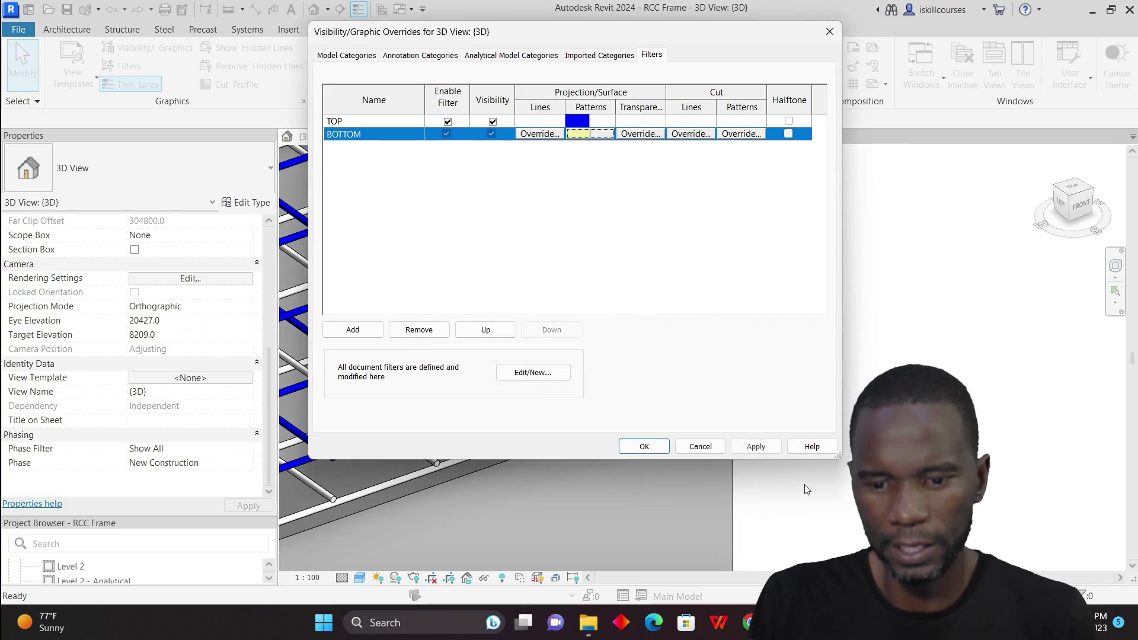
pyautogui.click(756, 449)
pyautogui.click(646, 447)
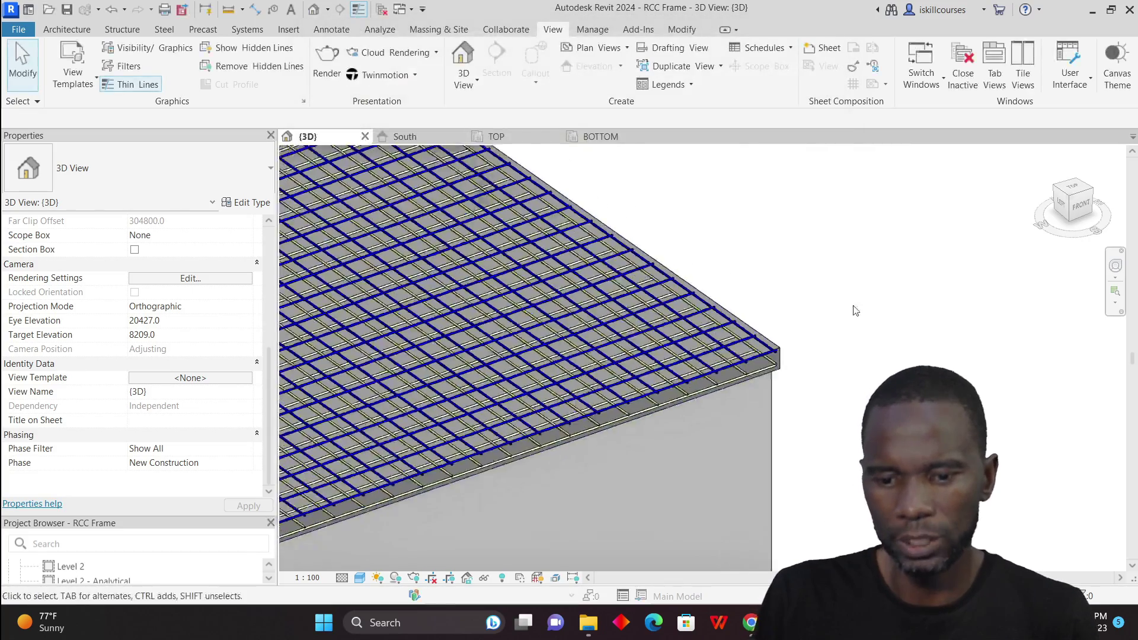
pyautogui.scroll(10, 635, 326)
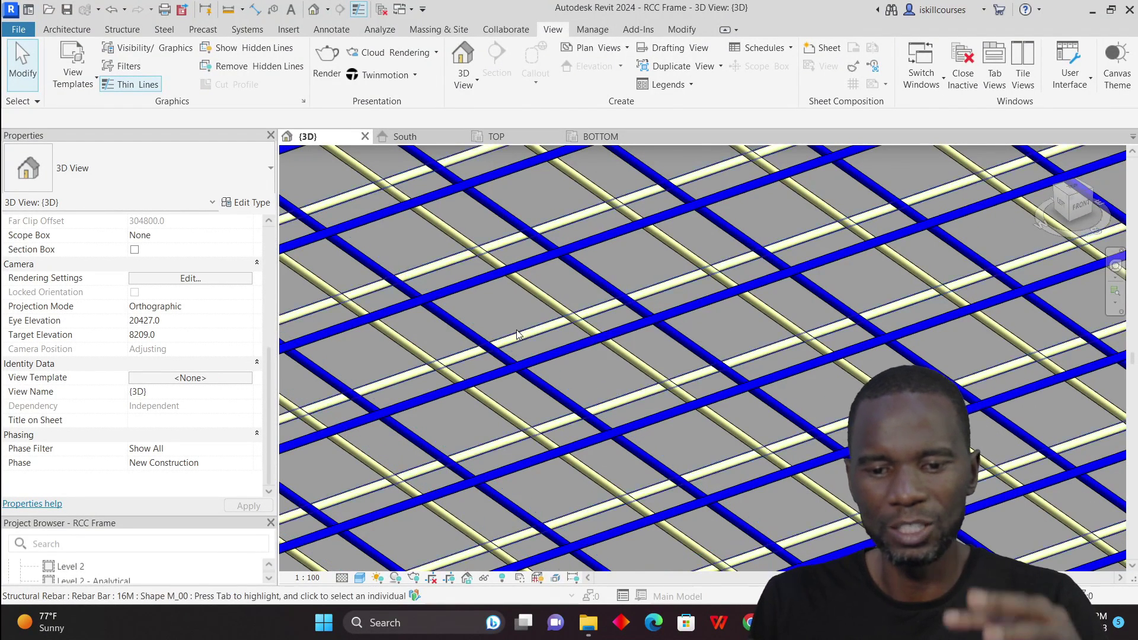
pyautogui.scroll(-3, 517, 330)
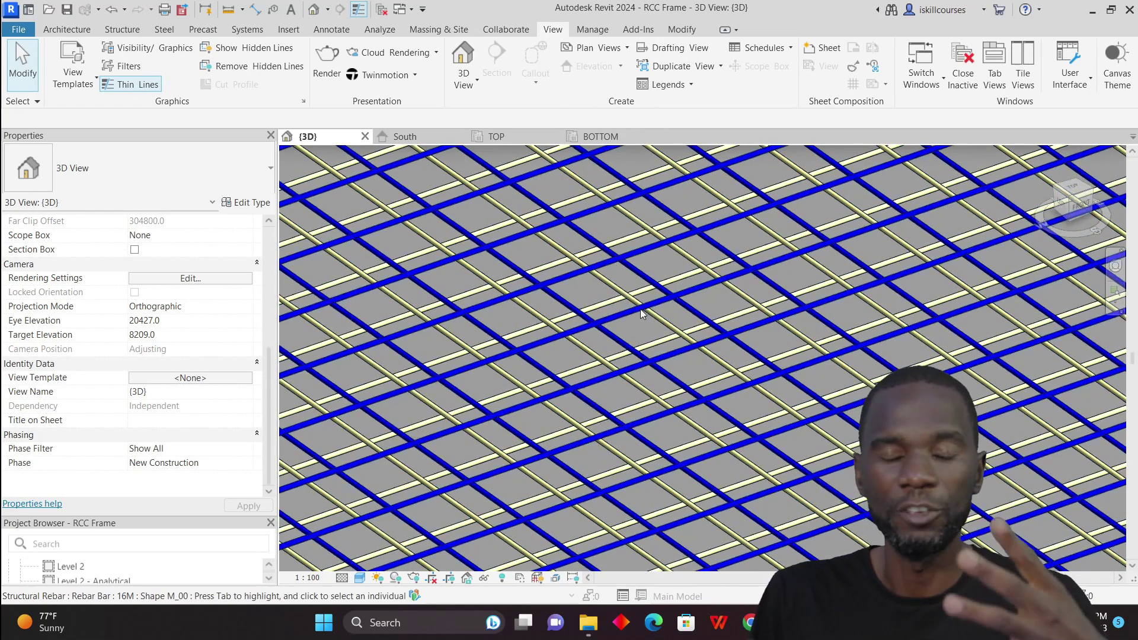